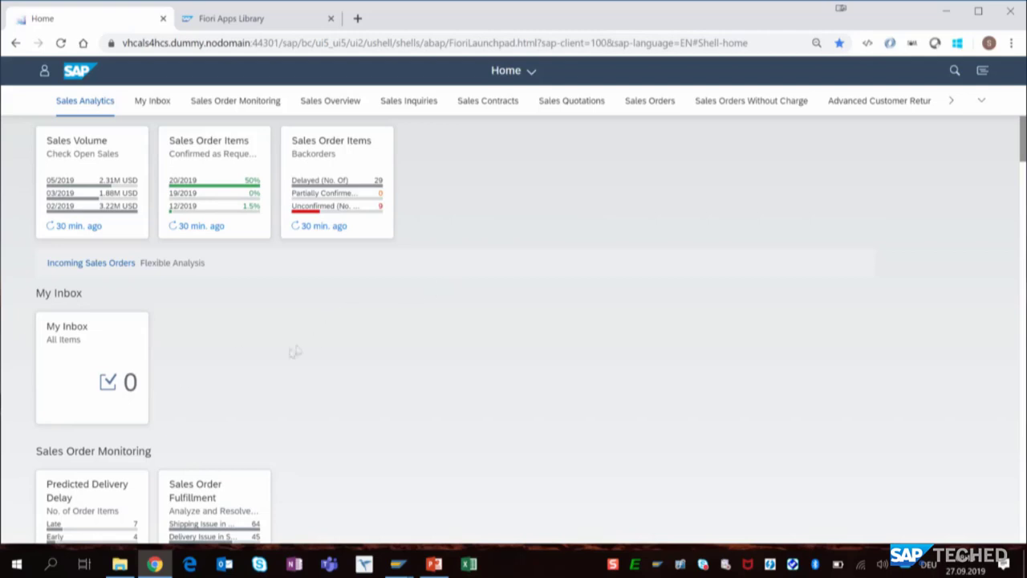
- Open the Sales Order Fulfillment issues overview and filter its sales documents by the In Order issue category
scroll(265, 357, "down", 2)
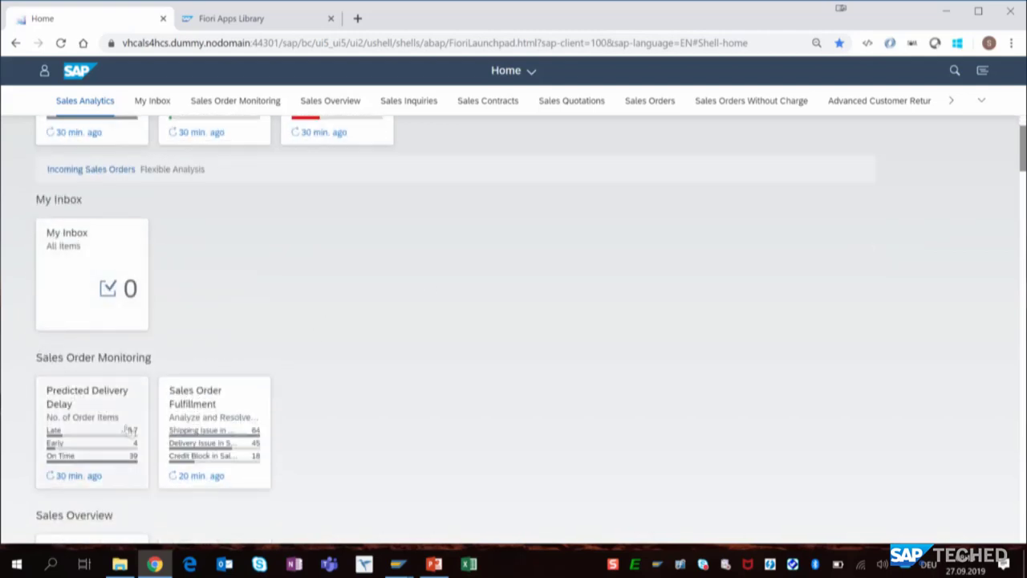
left_click(237, 437)
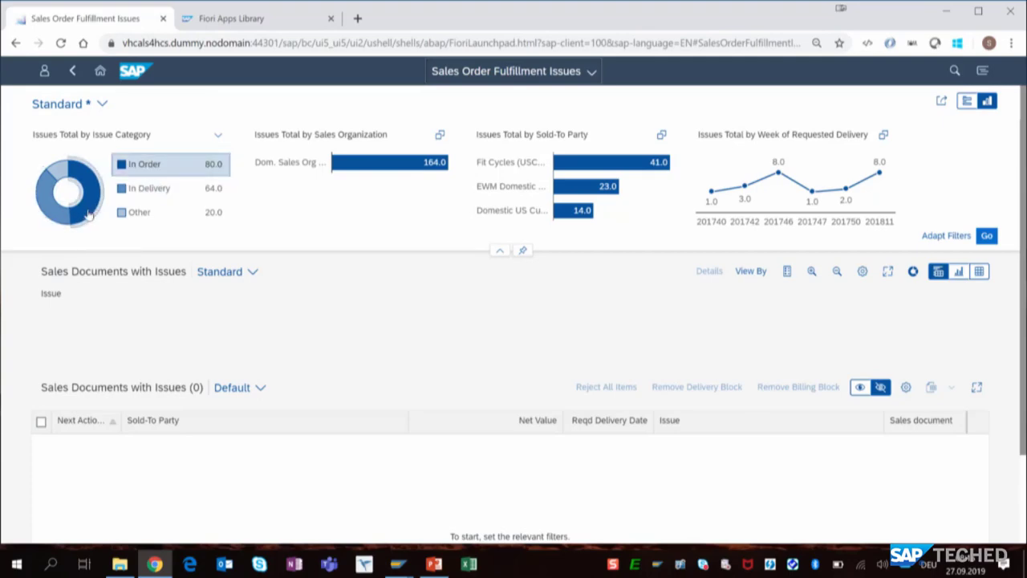
left_click(89, 212)
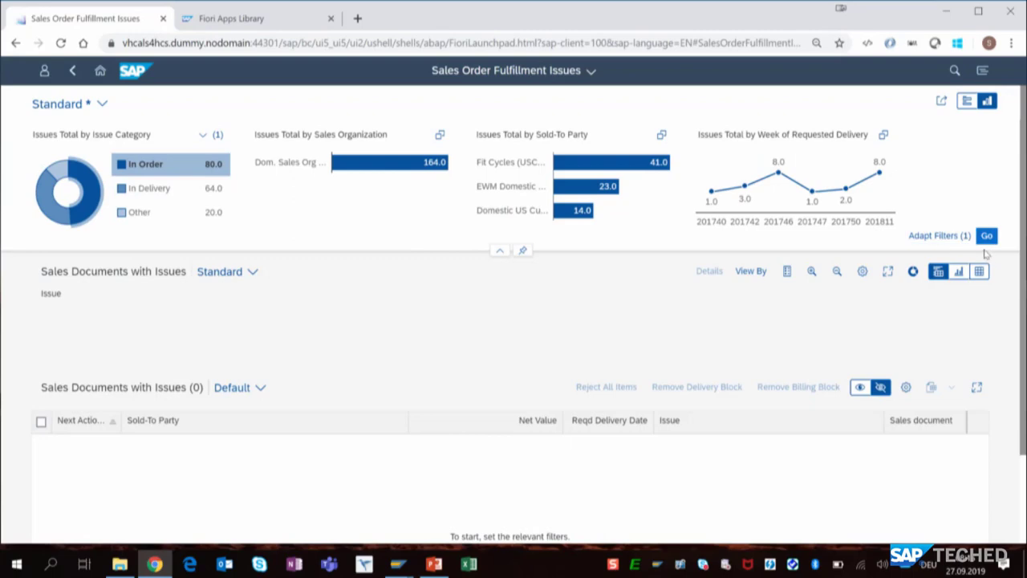
left_click(988, 237)
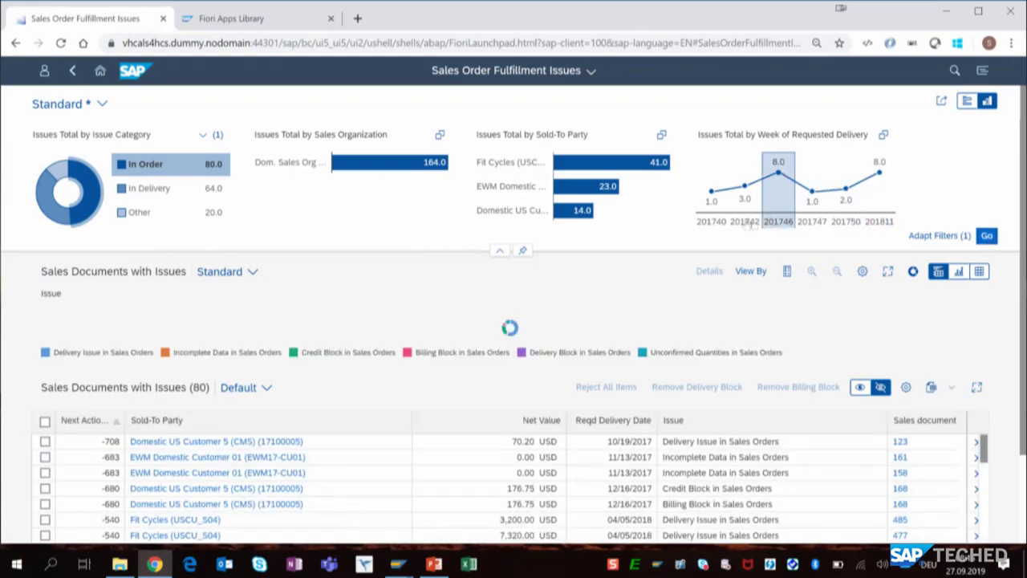
- In the enlarged issue chart, filter the sales documents by Billing Block in Sales Orders, and return to the normal chart size
left_click(887, 272)
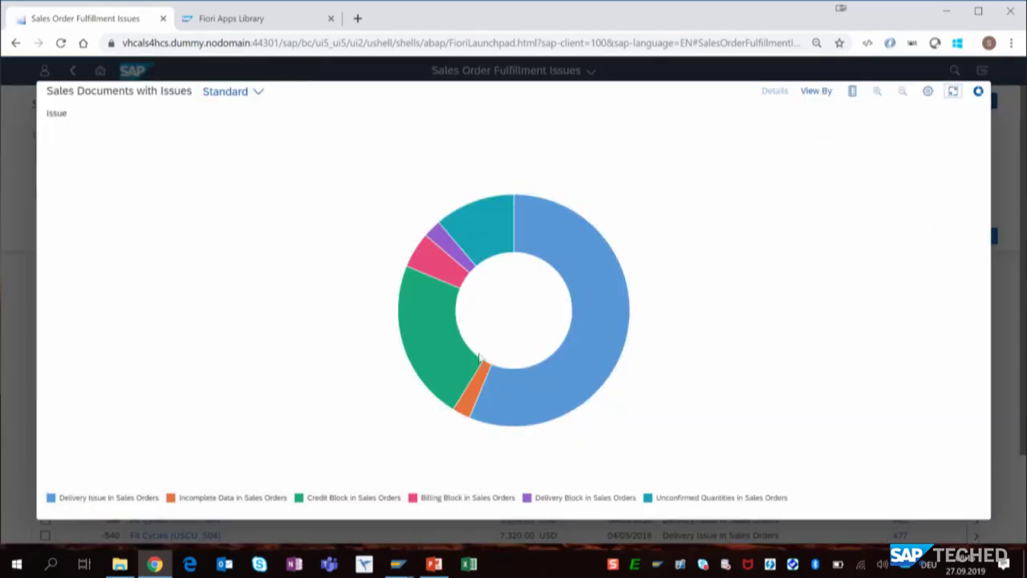
left_click(475, 496)
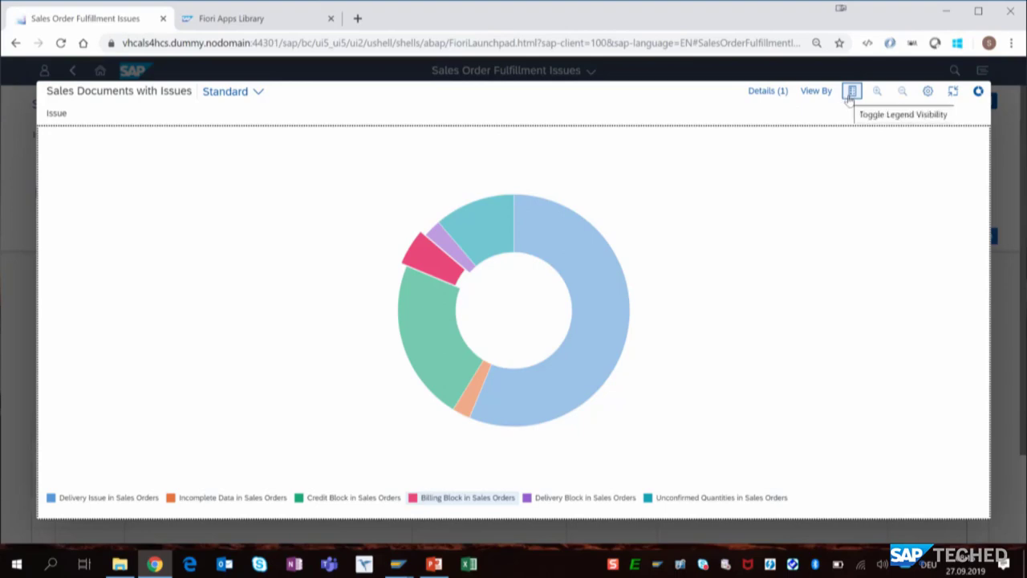
left_click(979, 92)
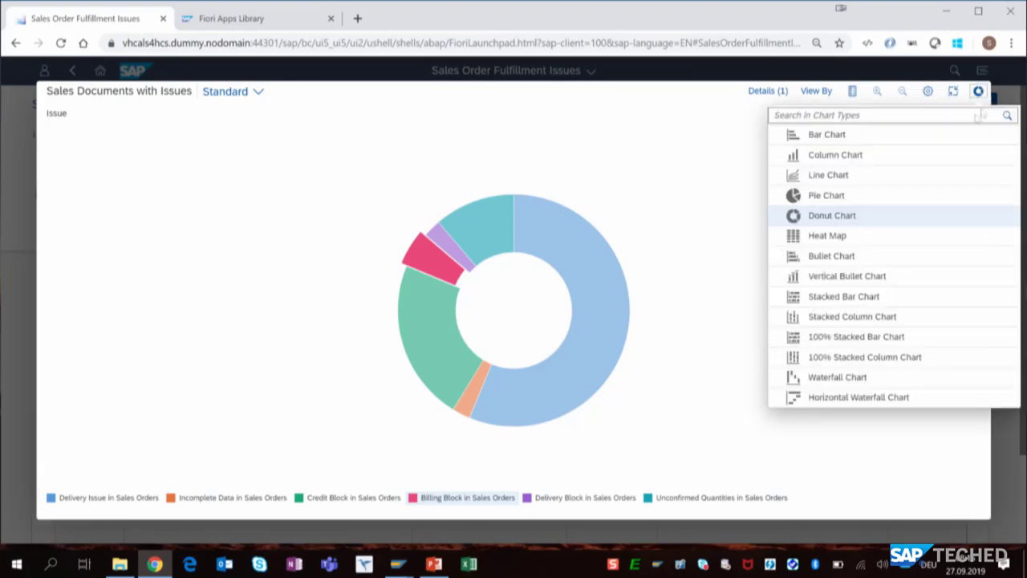
left_click(675, 184)
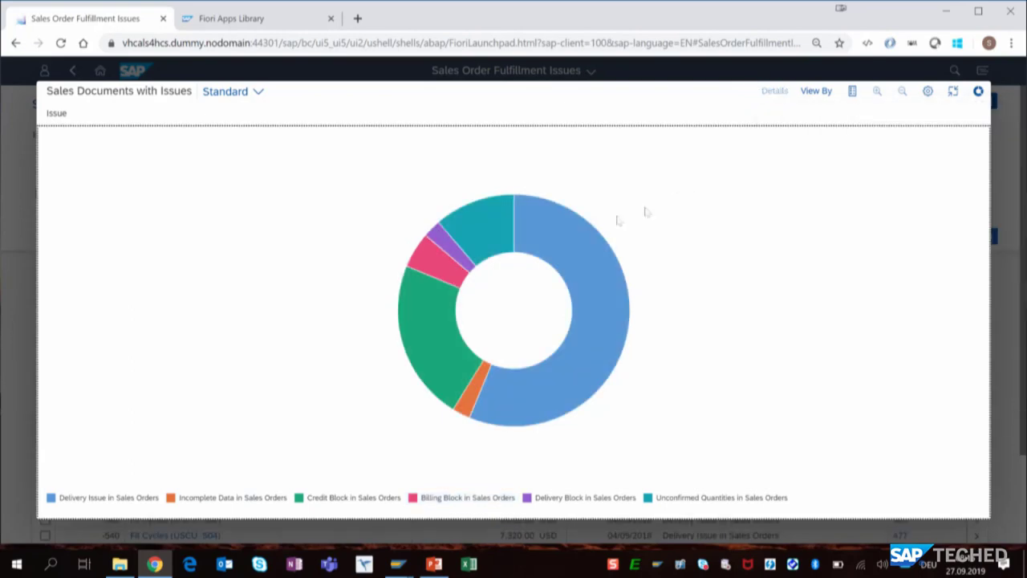
left_click(475, 500)
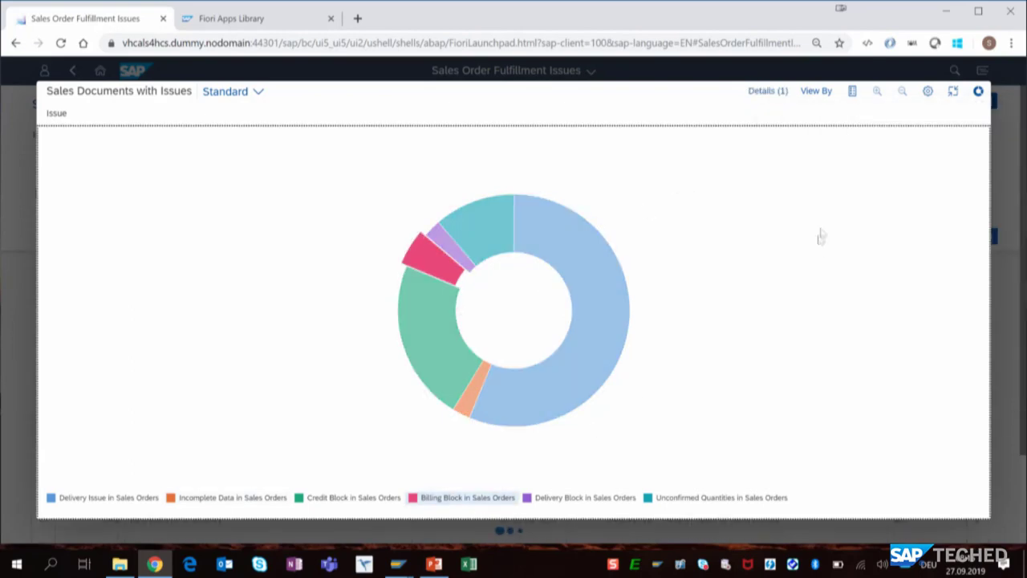
left_click(953, 91)
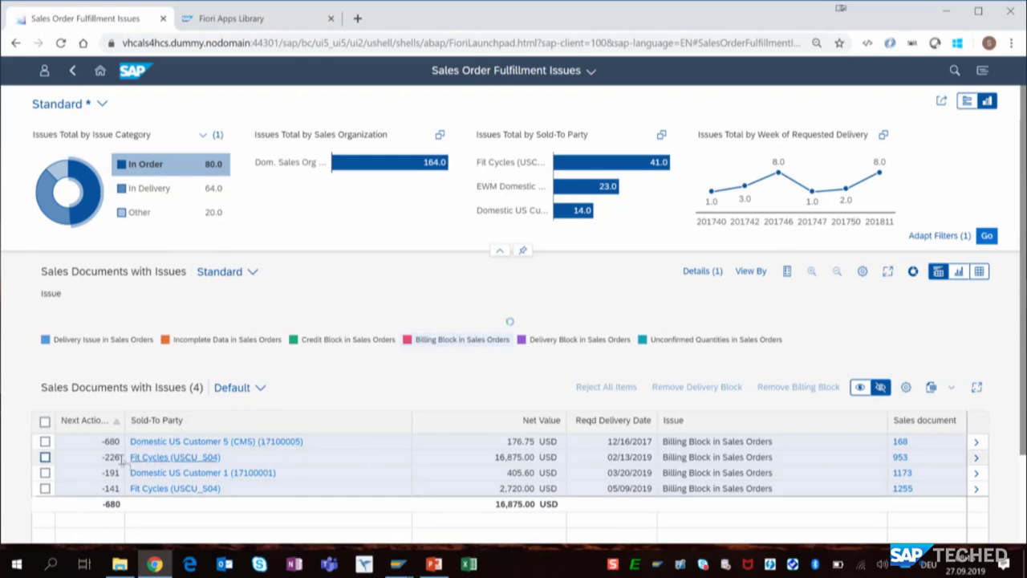
- Remove the billing block from the first two listed sales documents and dismiss the message list
left_click(44, 441)
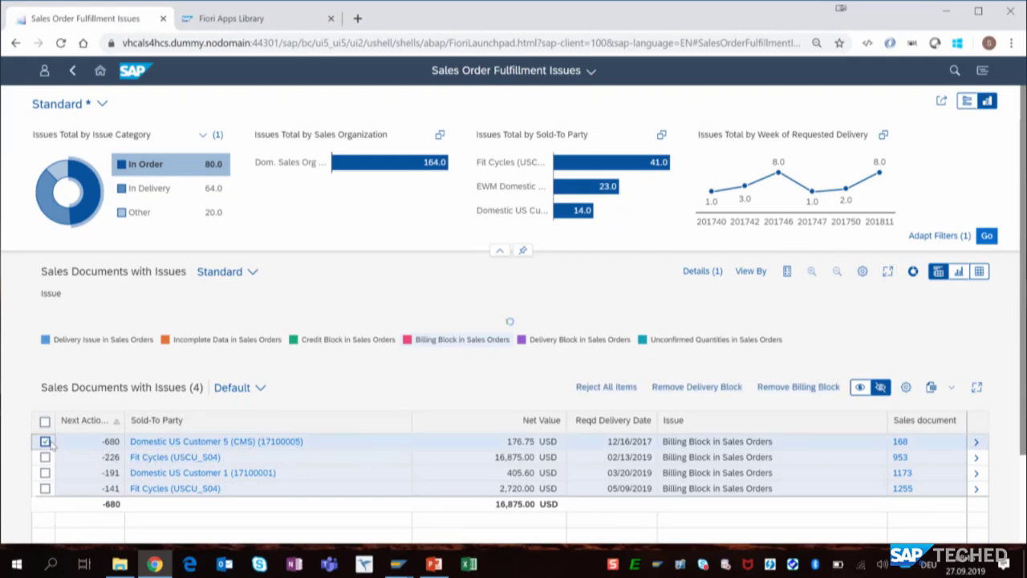
left_click(44, 457)
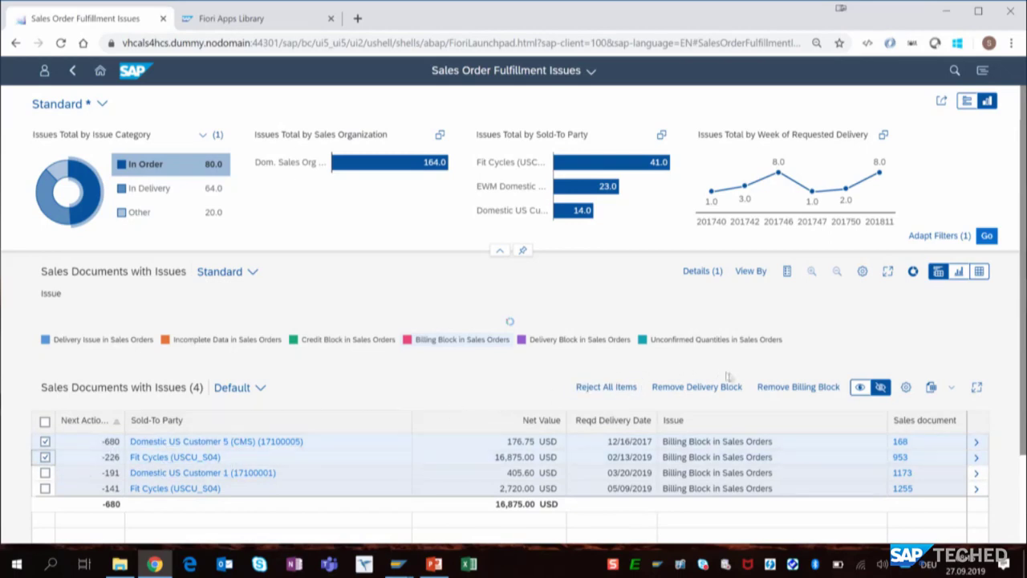
left_click(770, 387)
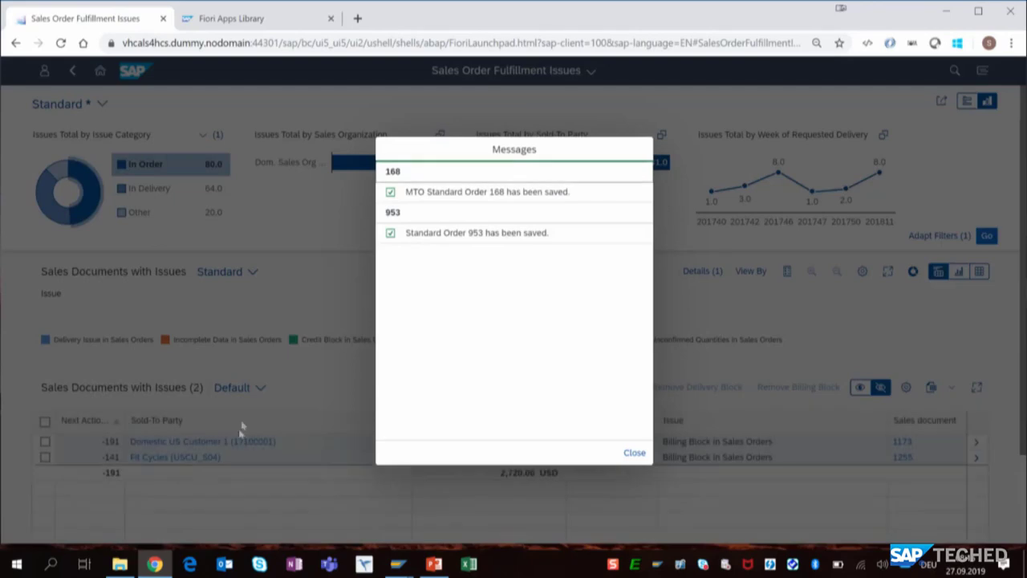
left_click(633, 453)
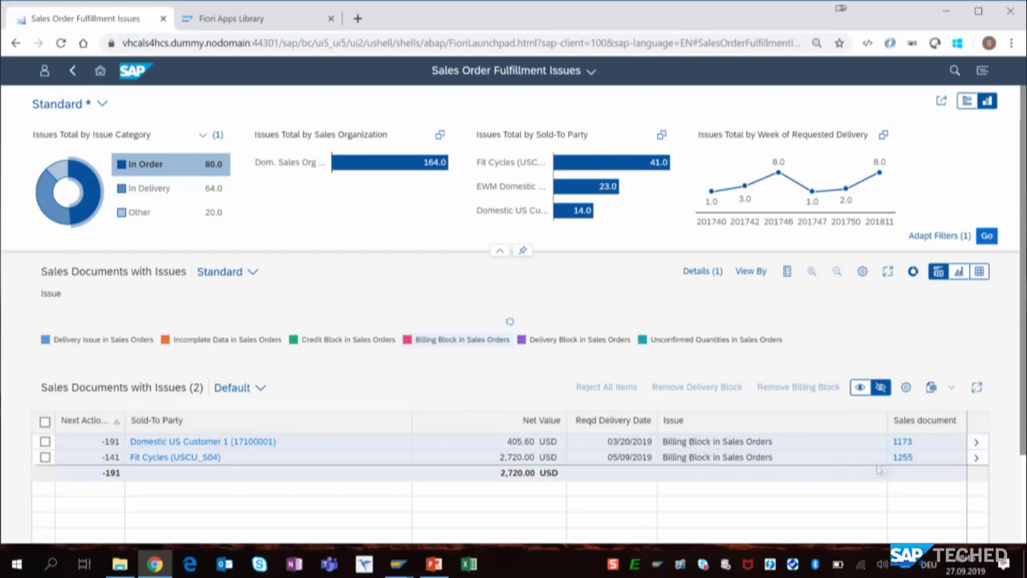
- Open the fulfillment tracking details of the Domestic US Customer 1 order and view the related links of its quotation
left_click(975, 445)
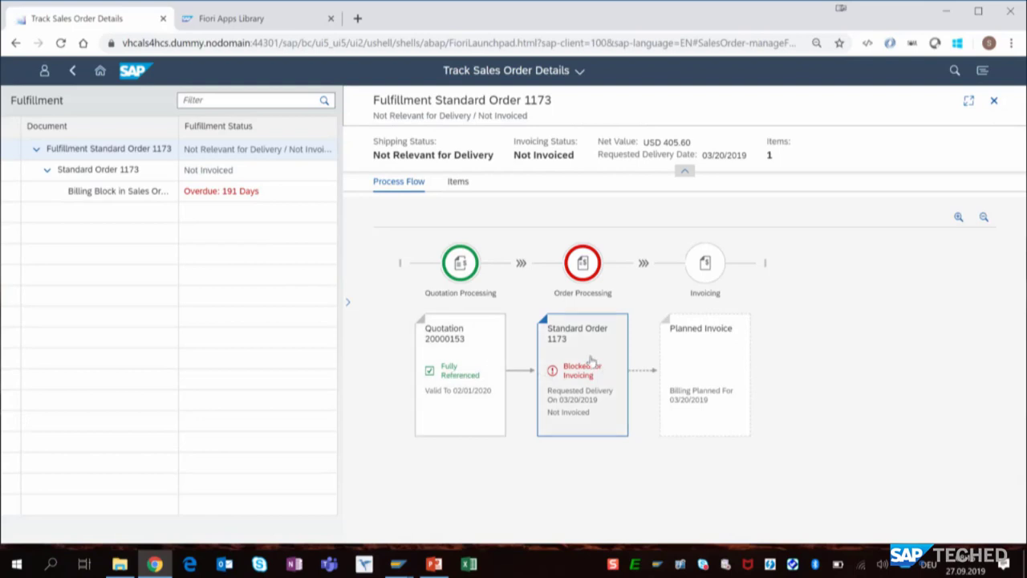
left_click(449, 397)
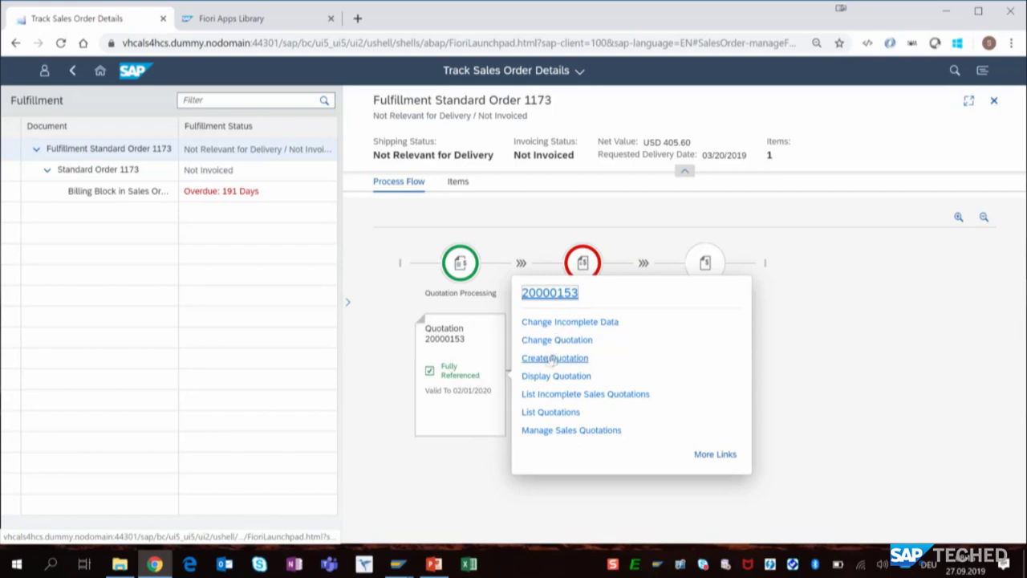
left_click(432, 501)
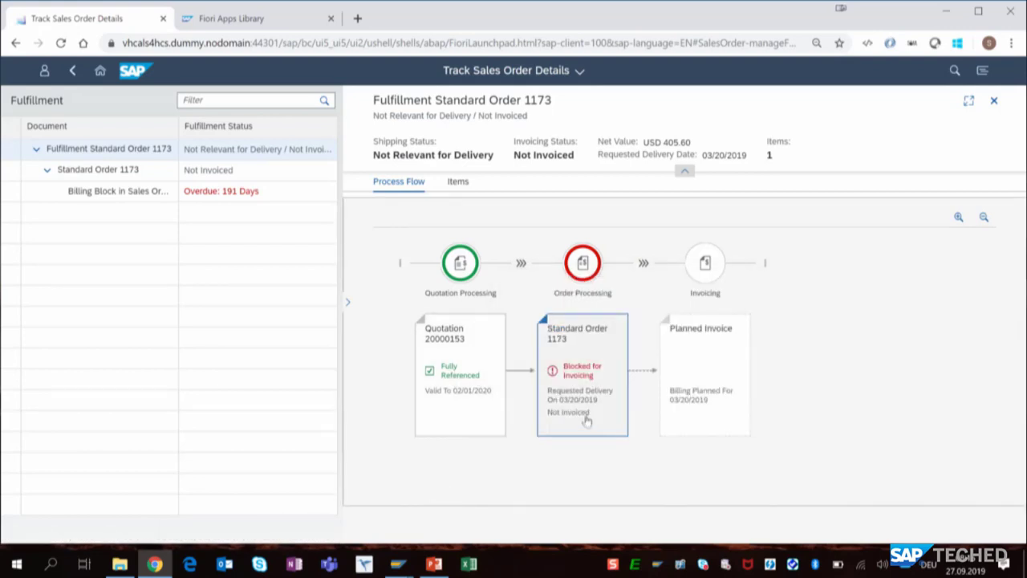
- Open the standard order blocked for invoicing in Change Sales Order from its full list of related links
left_click(585, 374)
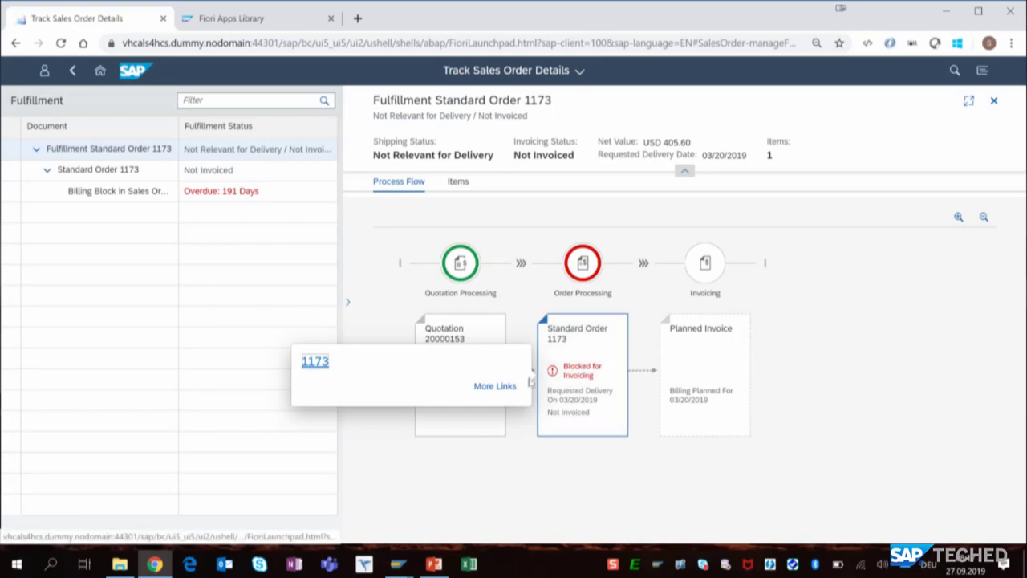
left_click(507, 394)
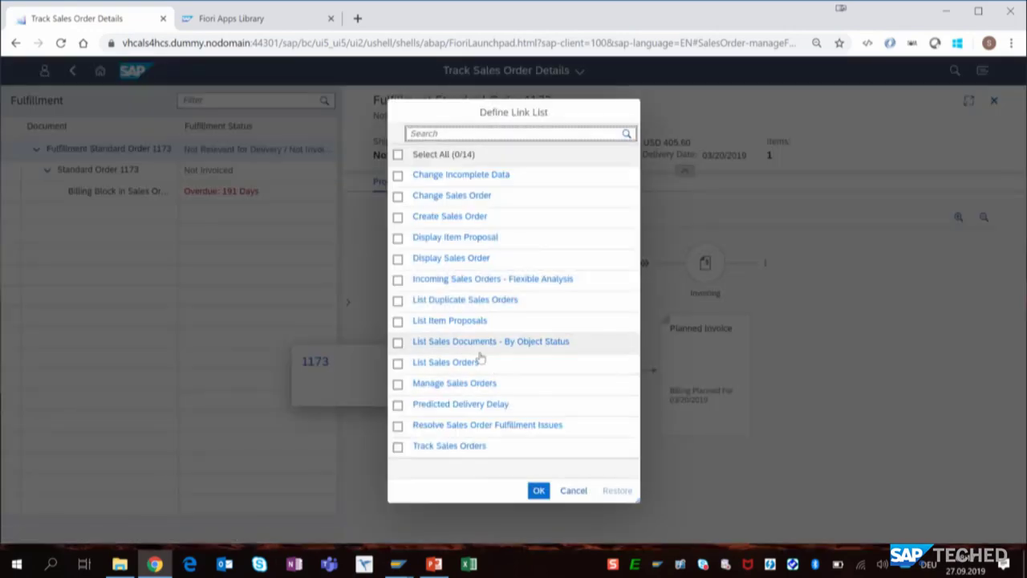
left_click(453, 200)
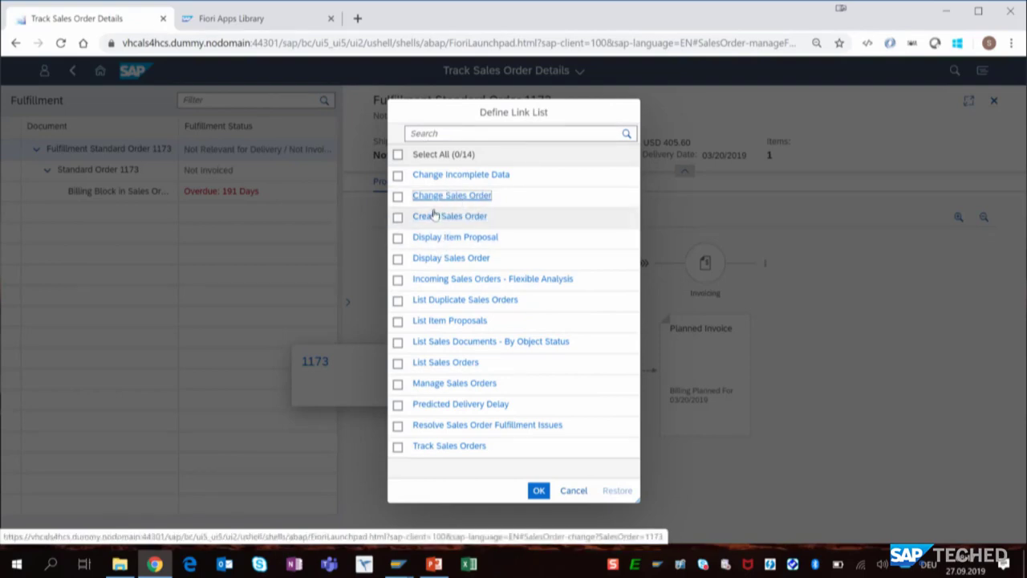
left_click(450, 199)
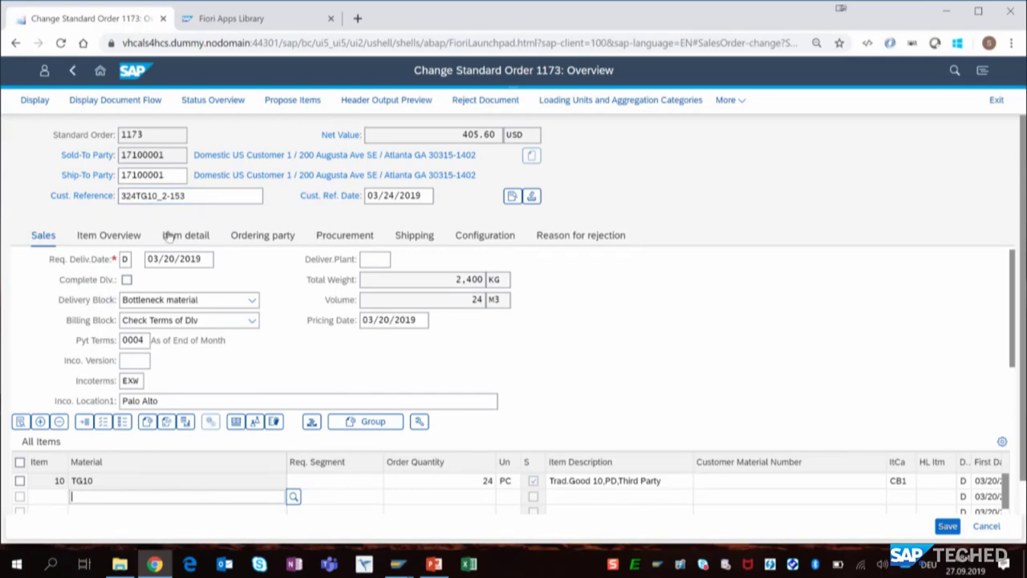
- Clear the order's billing block, save the order, and return to its tracking details
left_click(205, 320)
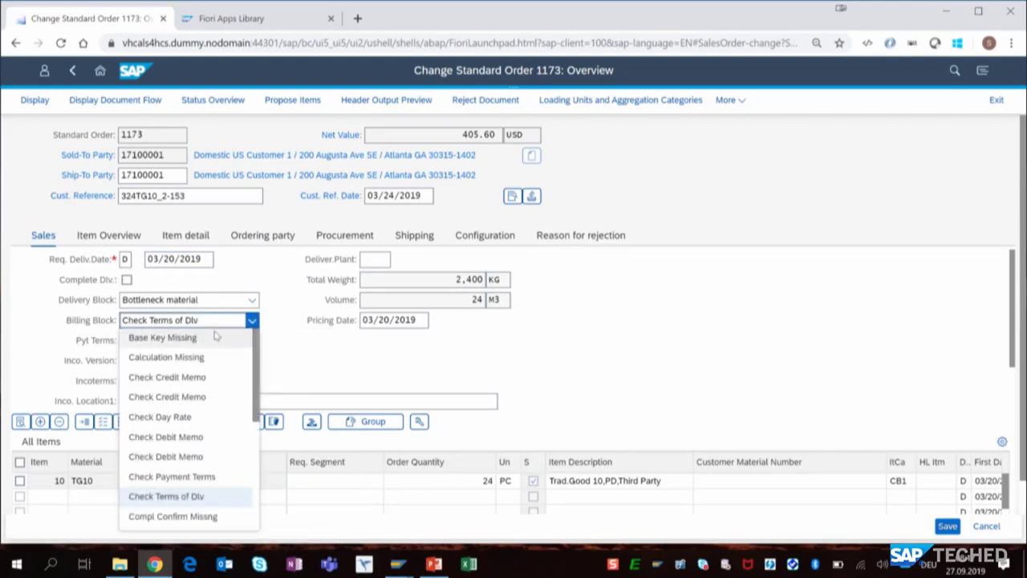
scroll(256, 401, "down", 5)
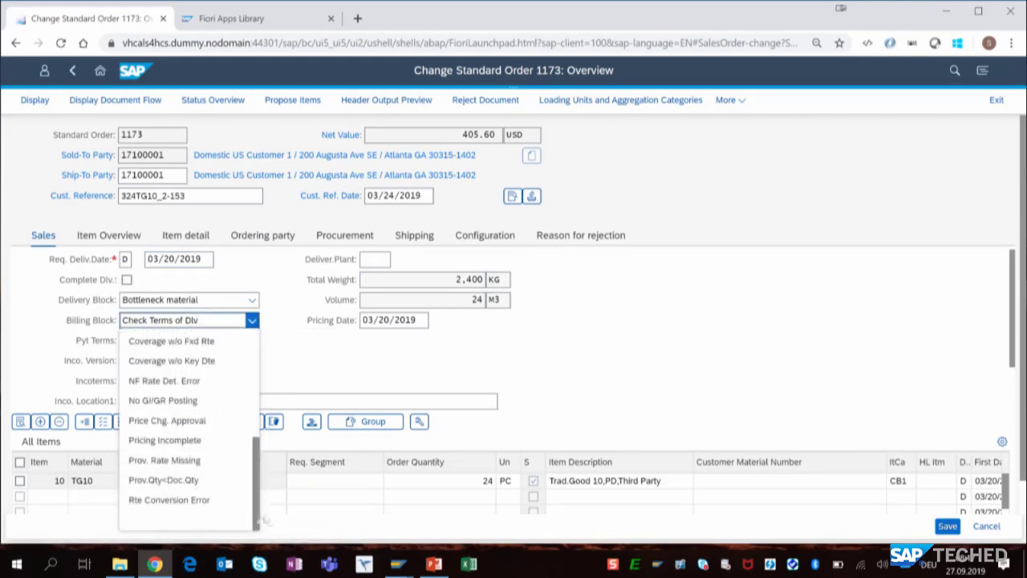
left_click(200, 525)
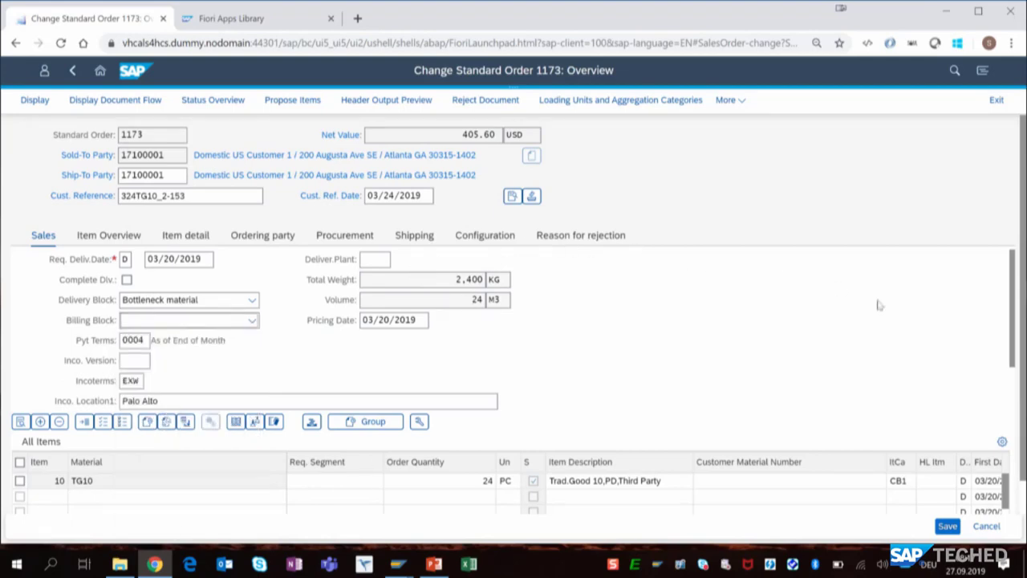
left_click(948, 525)
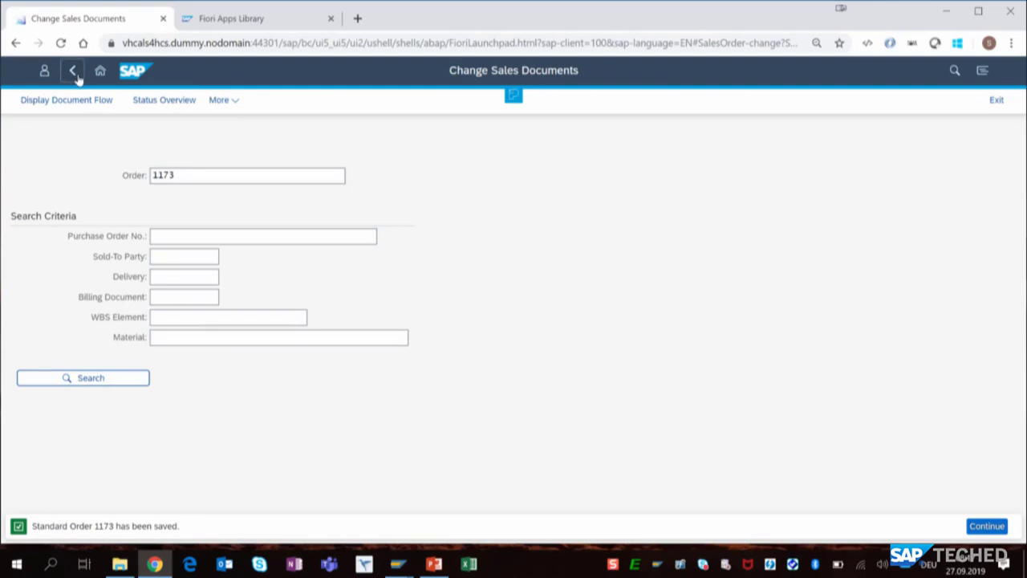
left_click(73, 71)
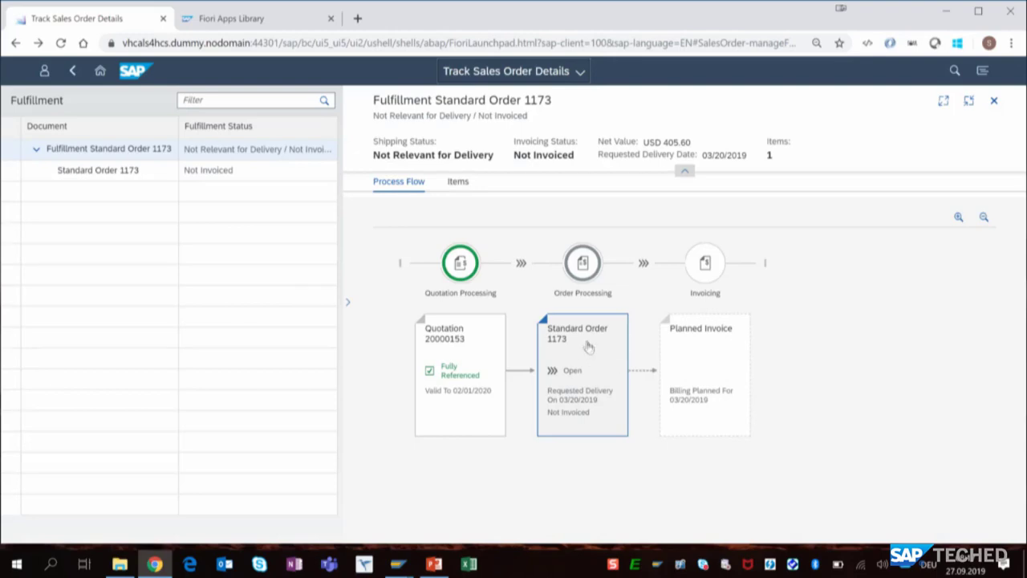
- Search all business objects for "domestic" and narrow the results to Sales Orders
left_click(955, 71)
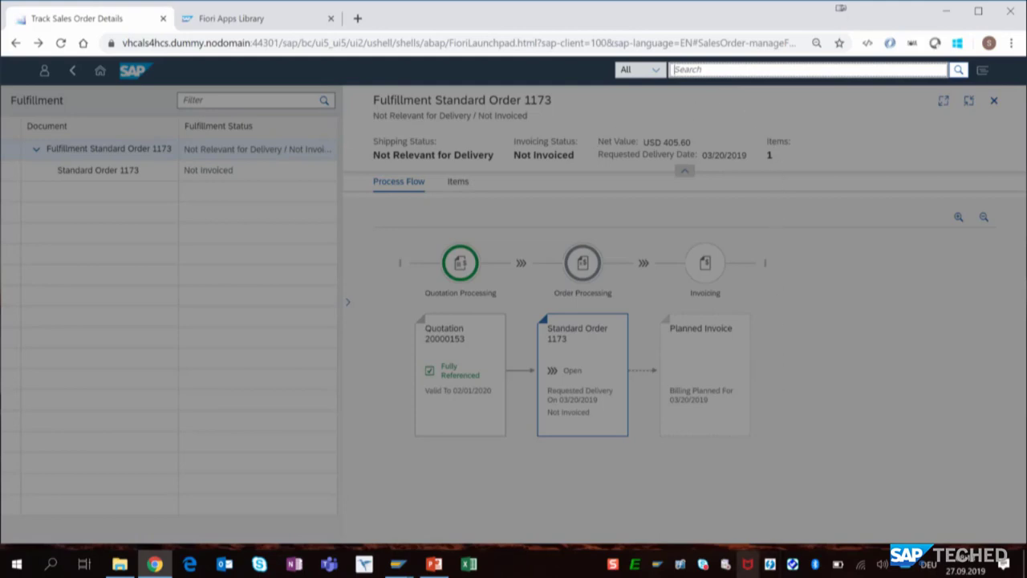
type("domestic")
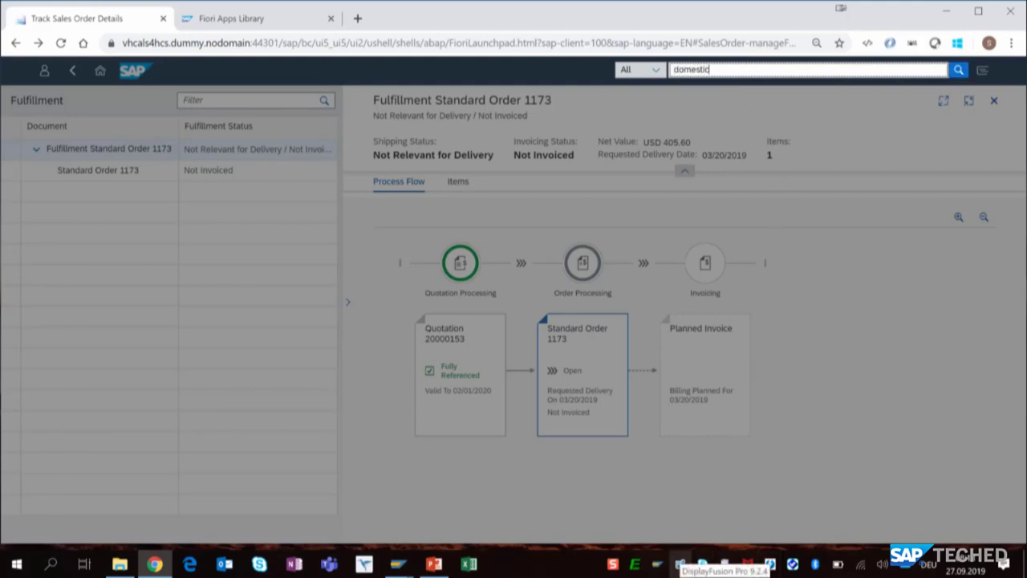
key("Return")
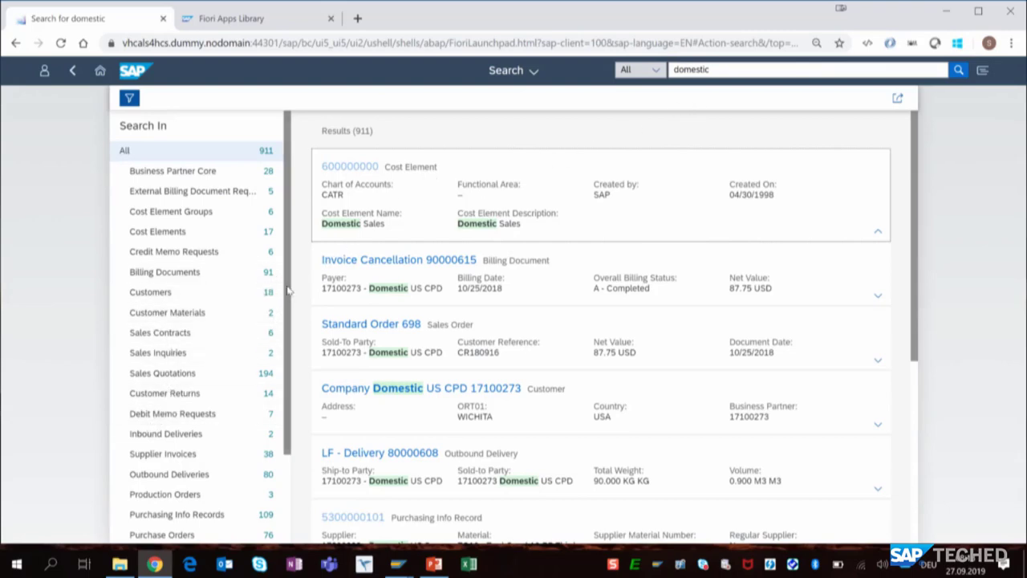
scroll(273, 384, "down", 3)
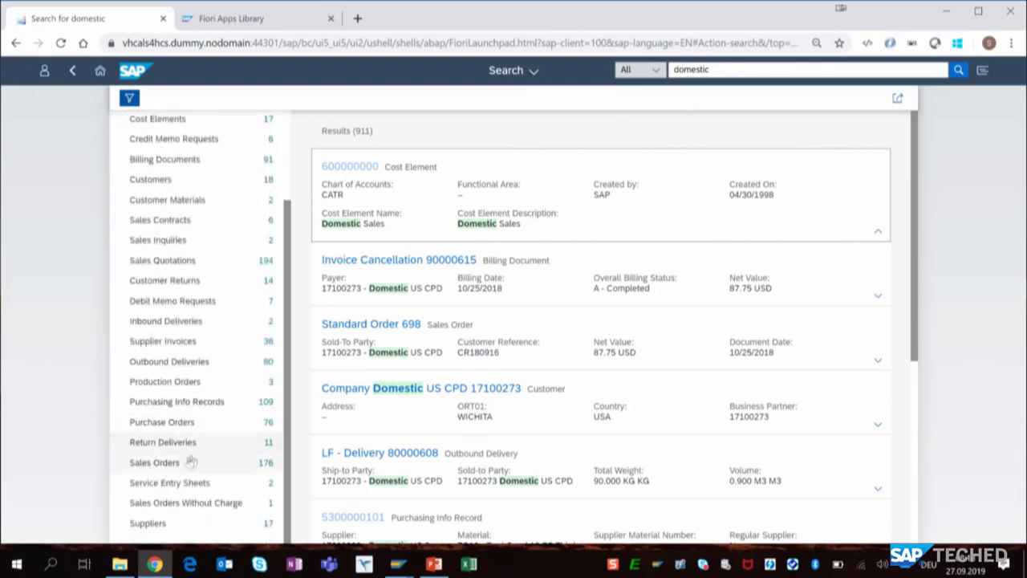
left_click(169, 467)
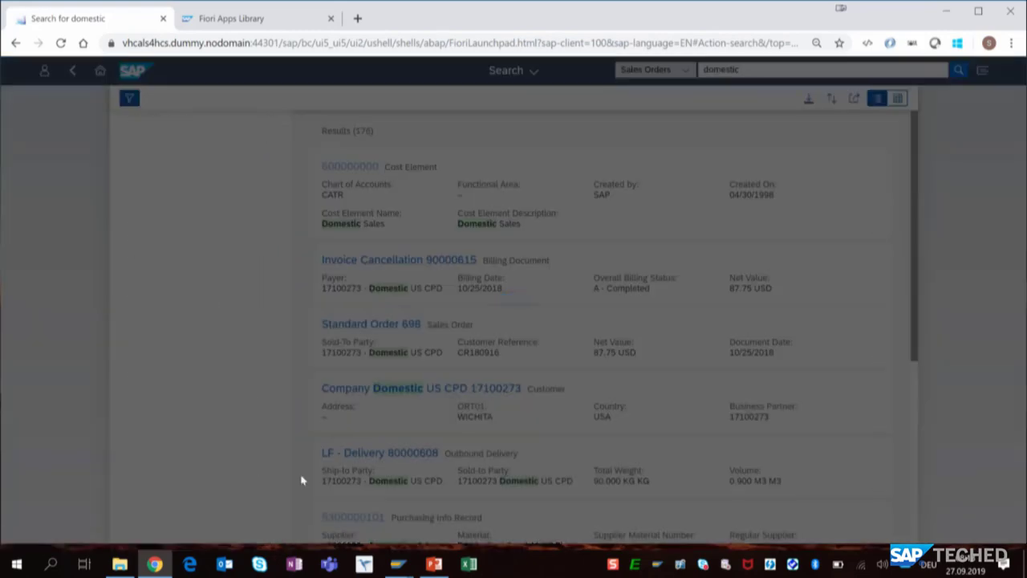
- Filter the found sales orders by overall status In Process and credit status Not Approved, and open the matching MTO standard order
scroll(233, 361, "down", 9)
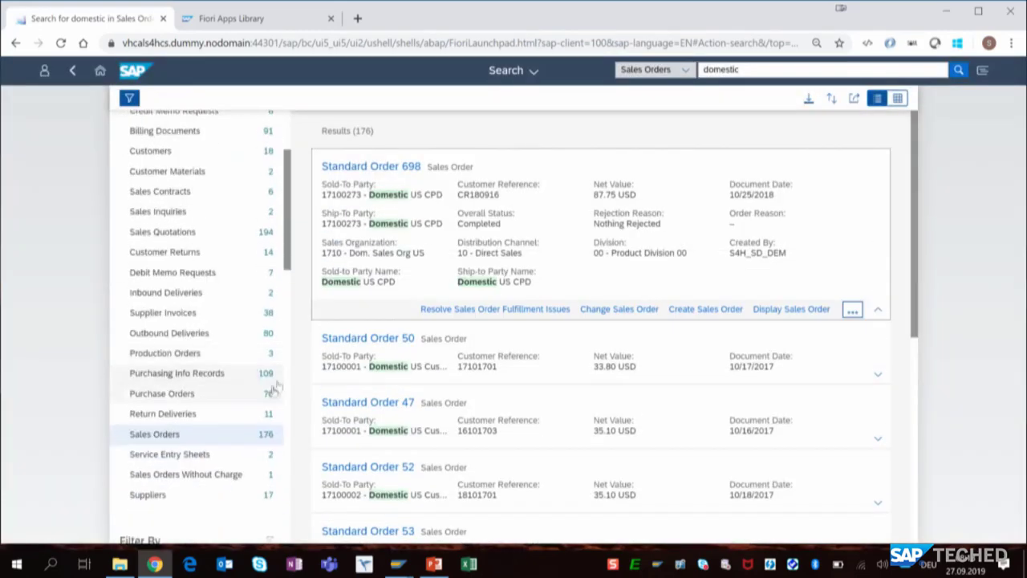
scroll(292, 386, "down", 5)
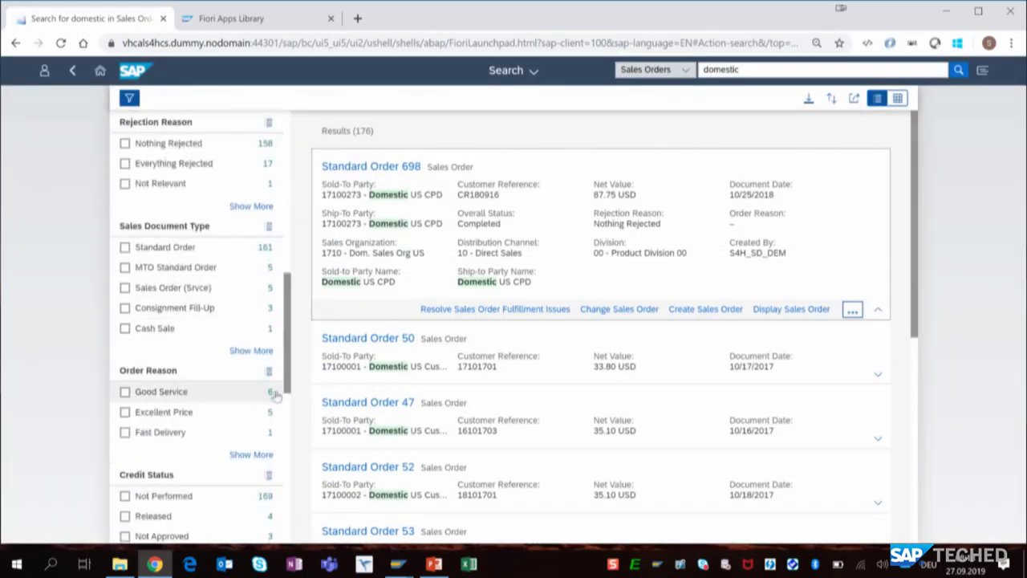
scroll(264, 409, "down", 4)
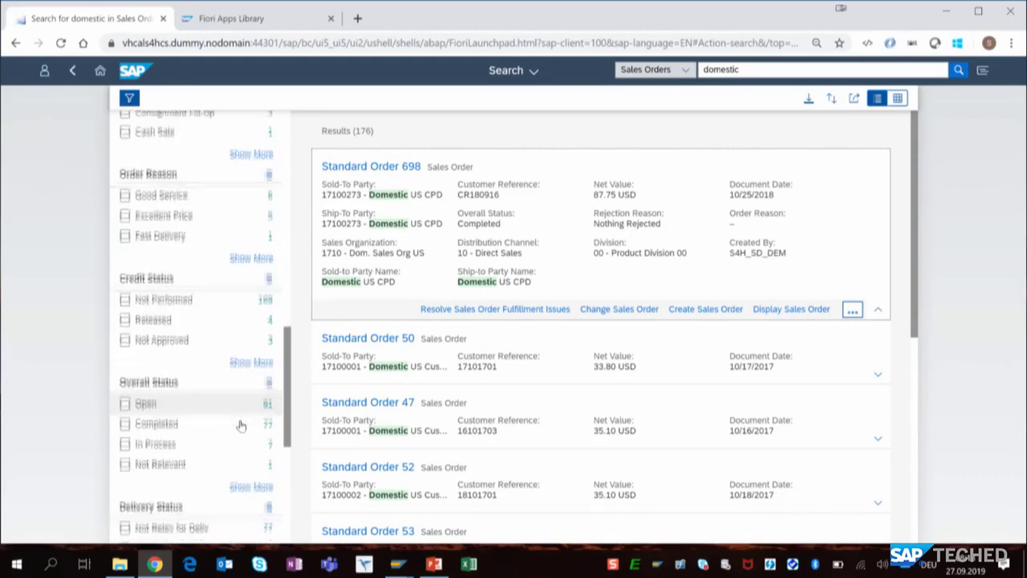
left_click(146, 361)
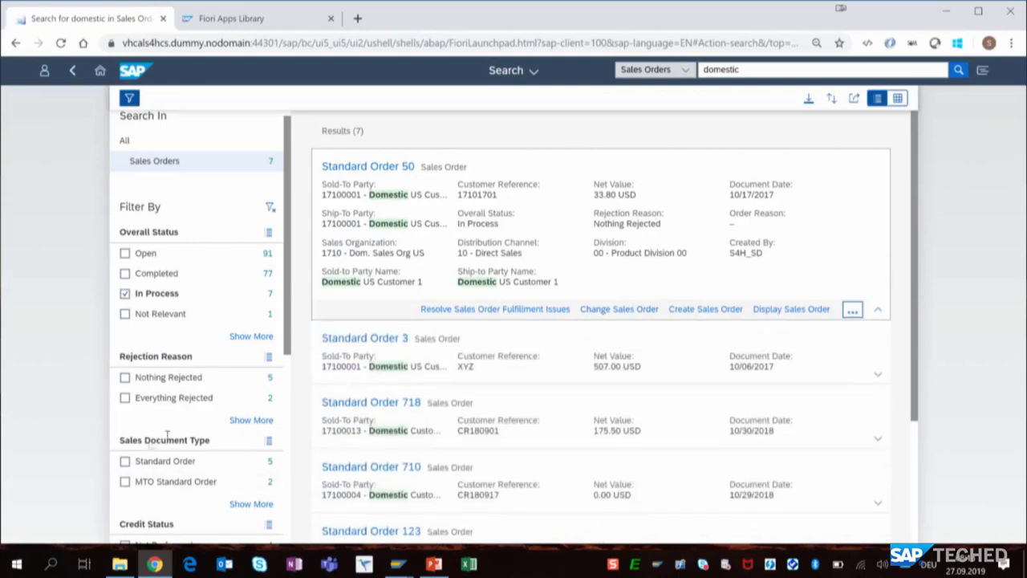
scroll(167, 455, "down", 2)
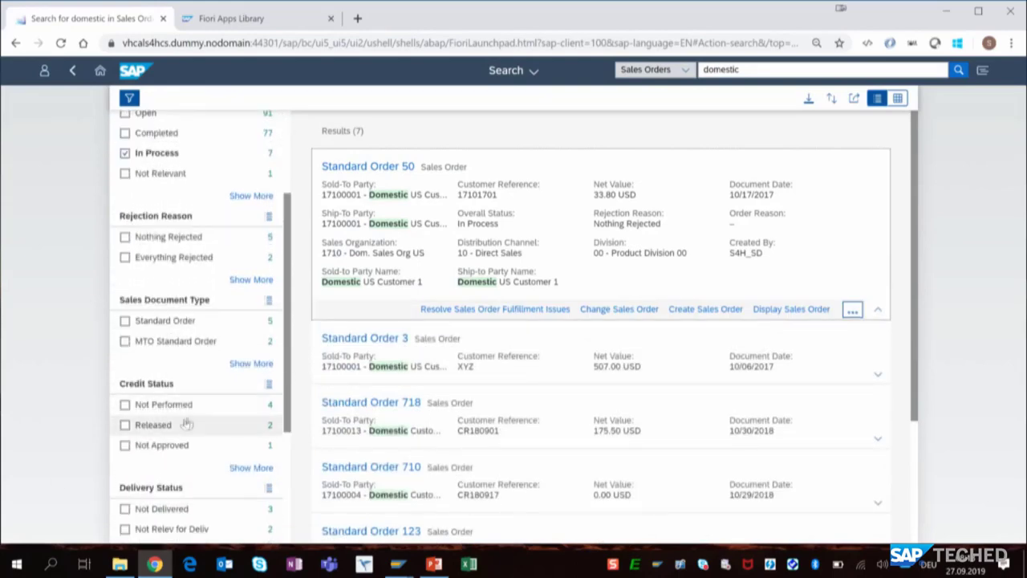
left_click(164, 446)
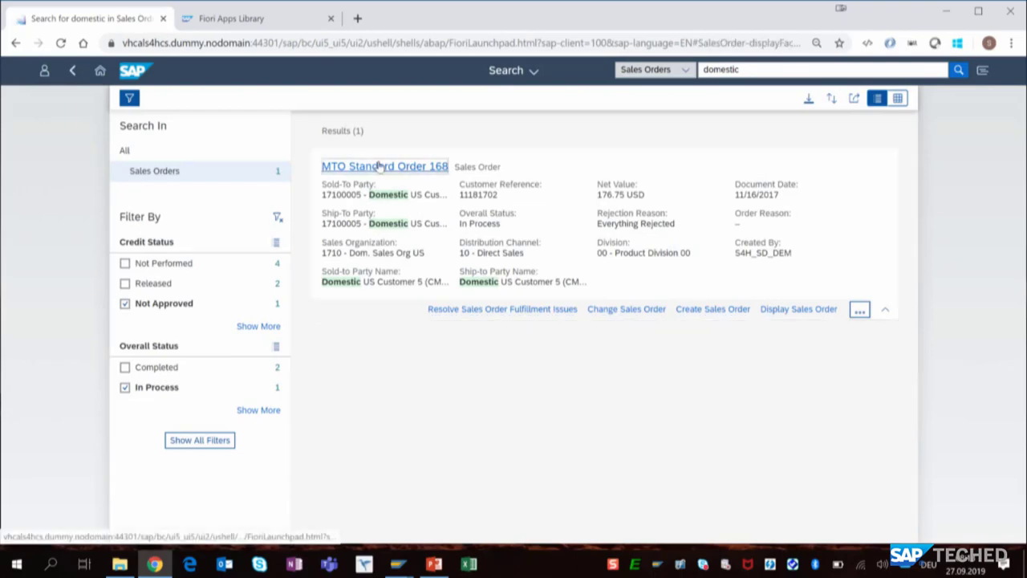
left_click(383, 167)
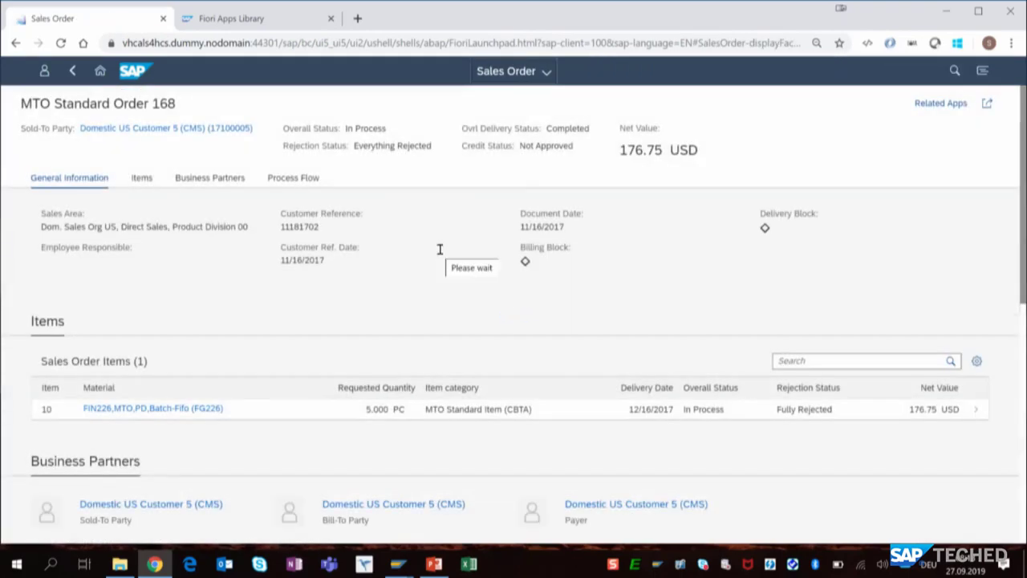
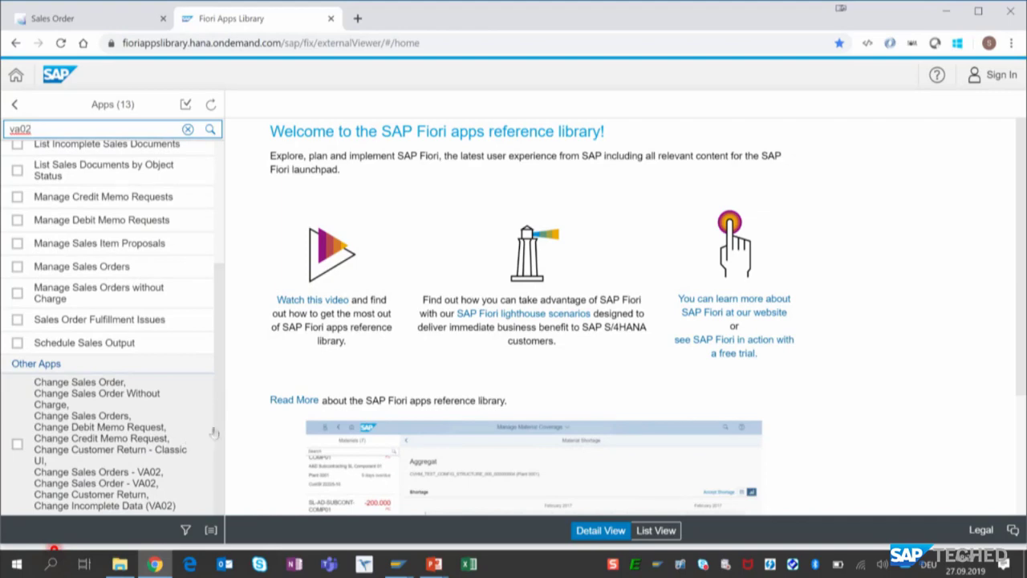
- Aggregate the implementation information for Sales Order Fulfillment Issues (Version 2), Manage Credit Memo Requests and Manage Debit Memo Requests
scroll(121, 321, "up", 5)
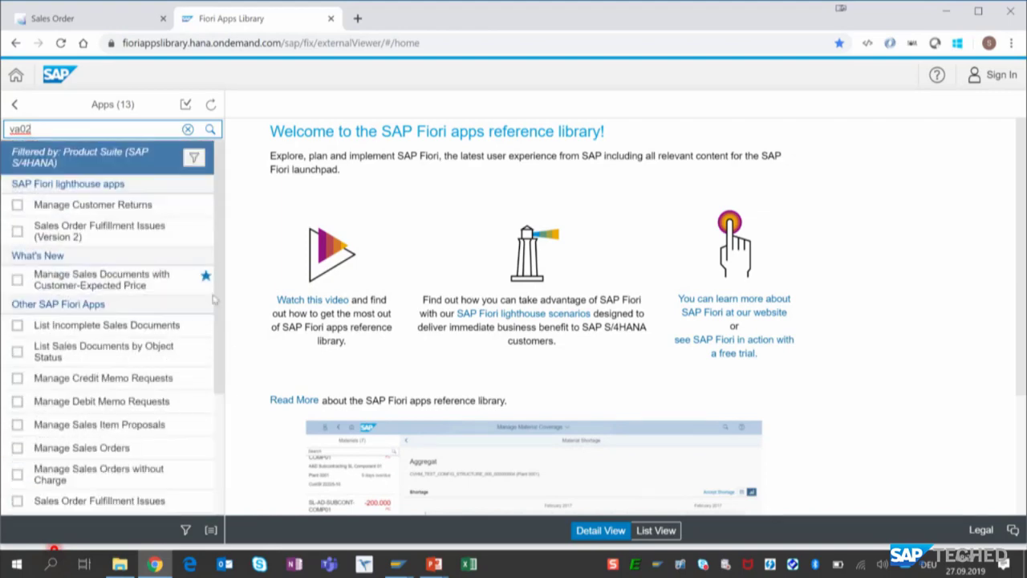
left_click(45, 237)
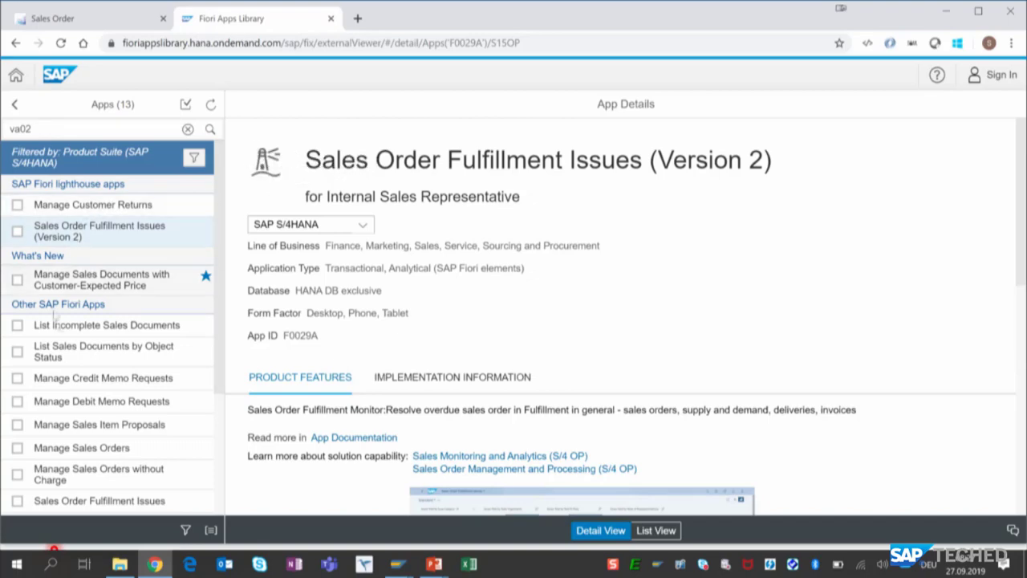
left_click(17, 378)
left_click(17, 401)
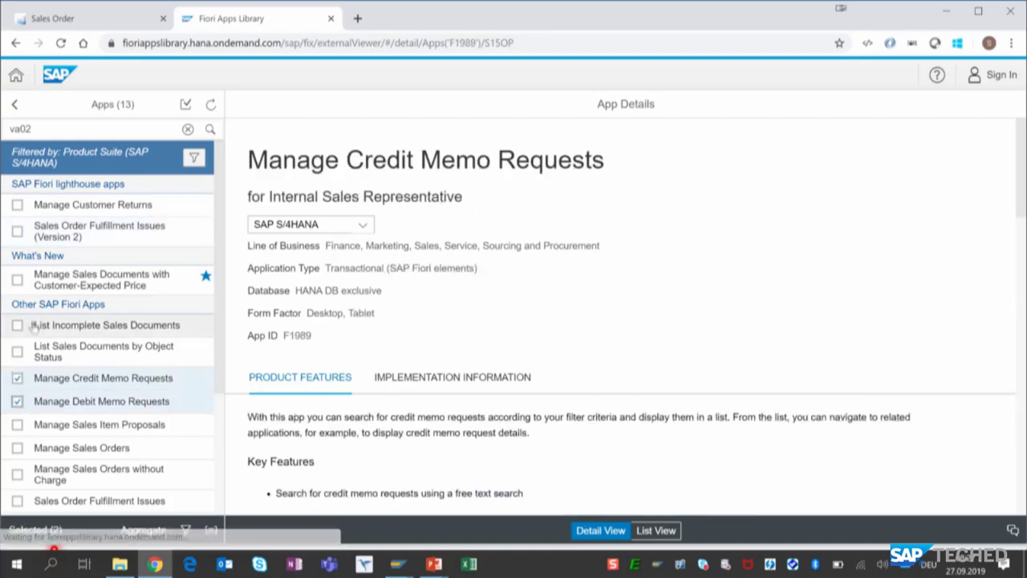
left_click(17, 232)
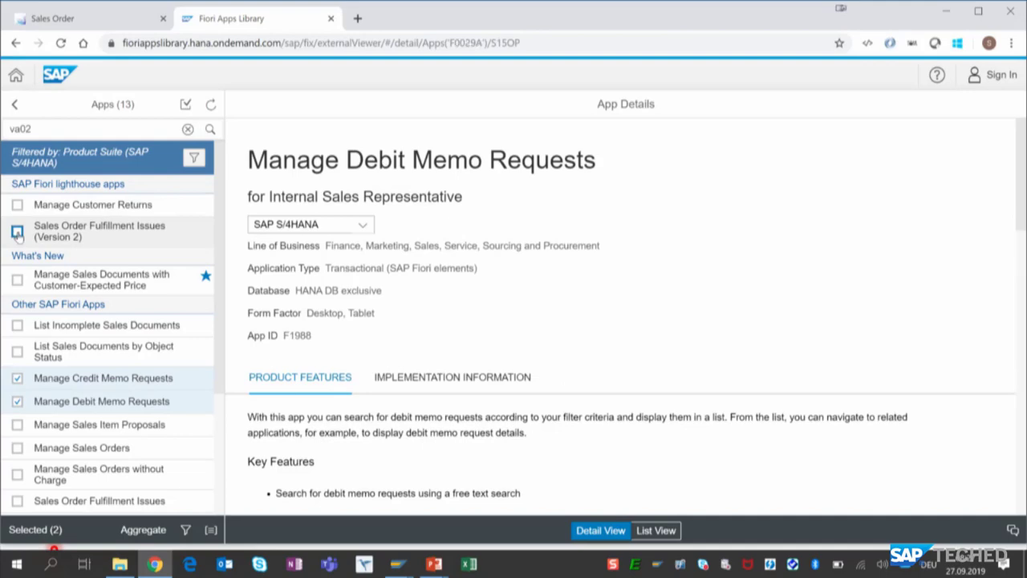
left_click(134, 533)
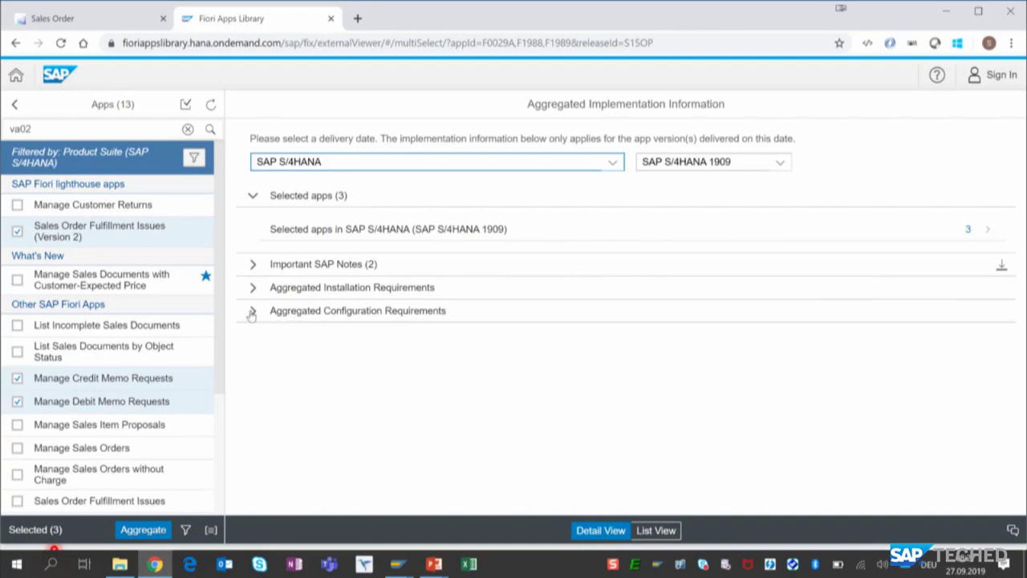
- Export the list of business roles from the aggregated configuration requirements and copy the role ID from the downloaded CSV file in Excel
left_click(252, 312)
scroll(329, 337, "down", 2)
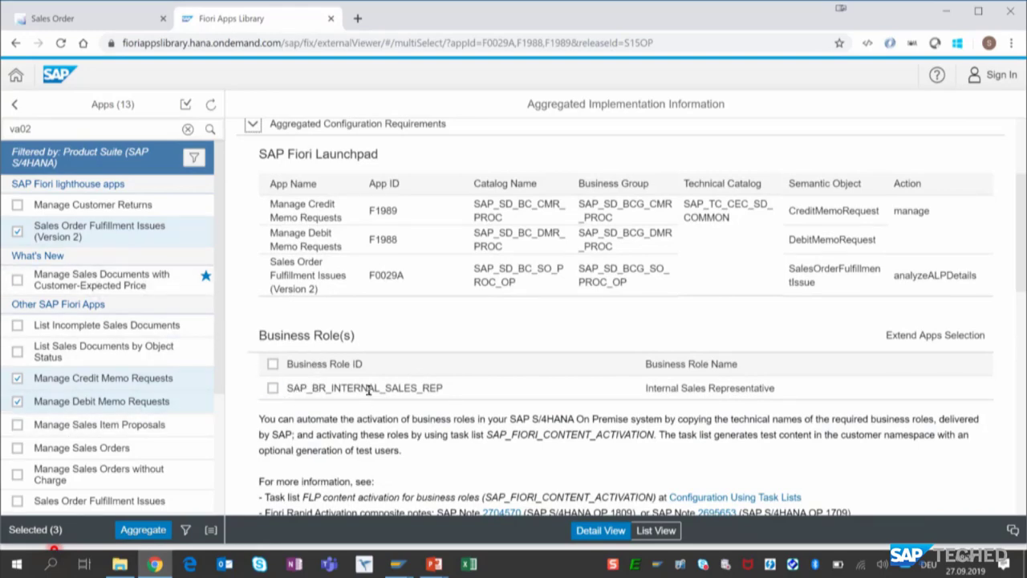
scroll(365, 399, "down", 2)
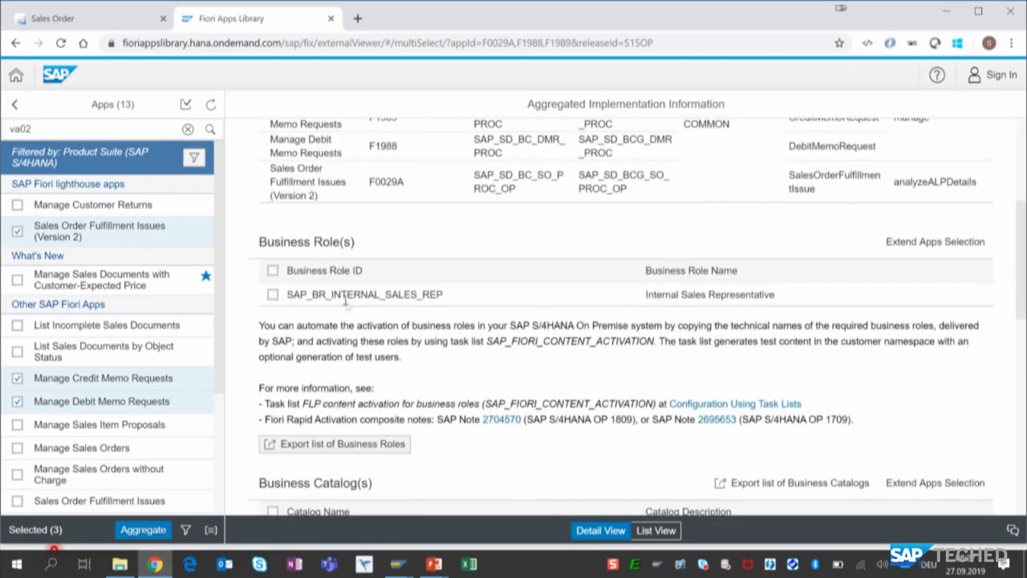
left_click(319, 443)
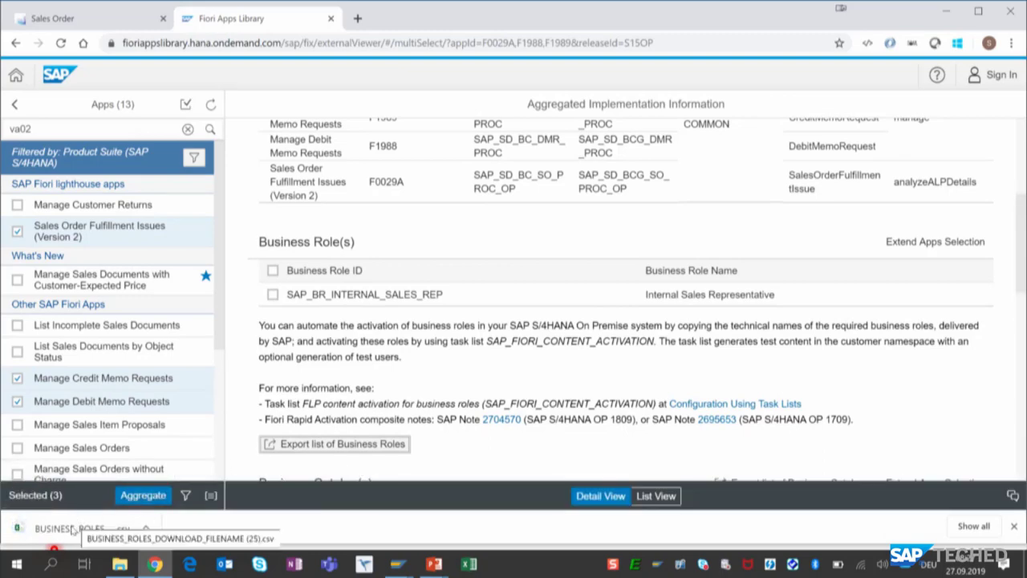
left_click(77, 526)
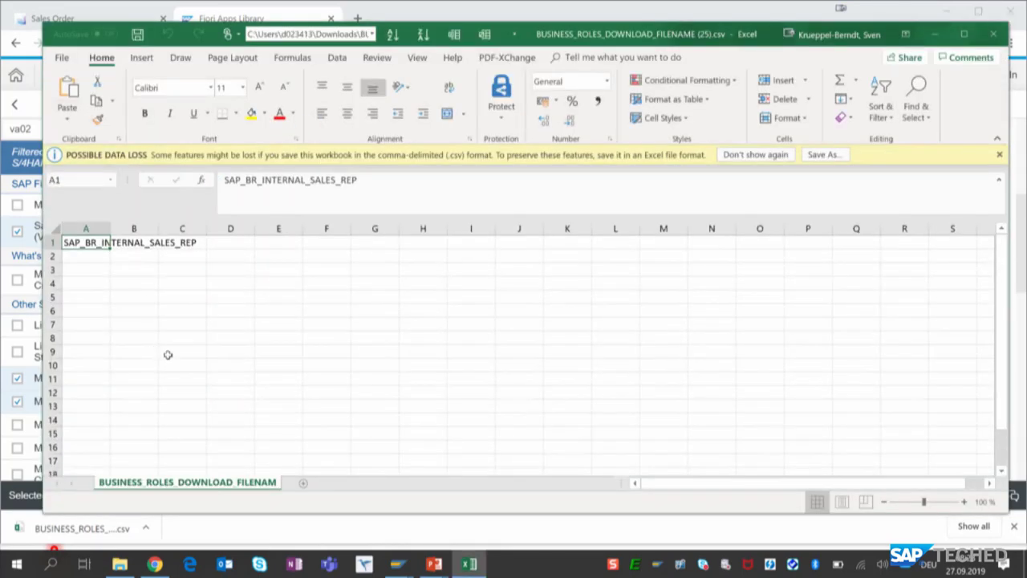
key("ctrl+c")
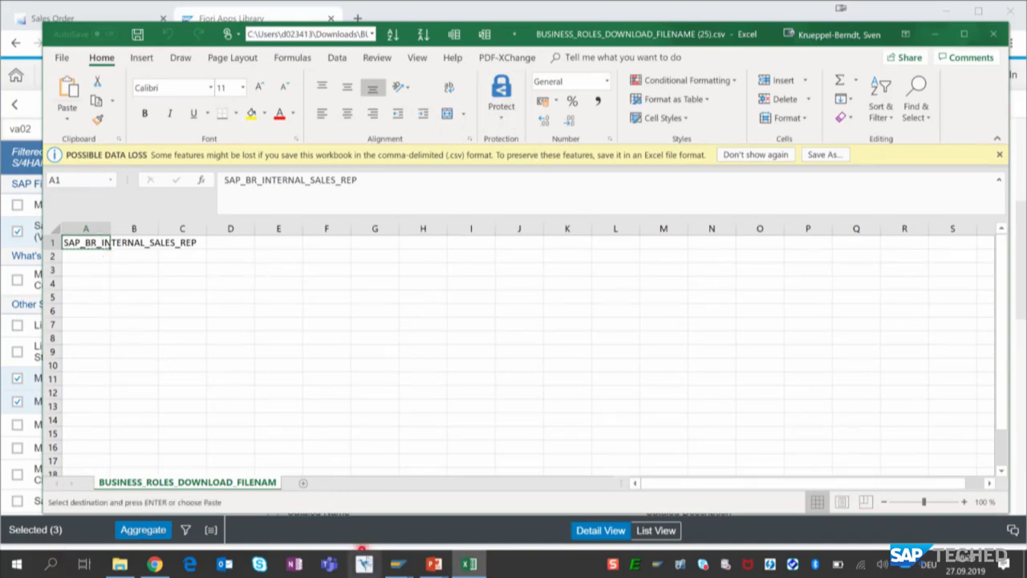
- Switch to the PowerPoint slide show and reveal the slide's section on rapid activation of SAP Fiori
mouse_move(433, 564)
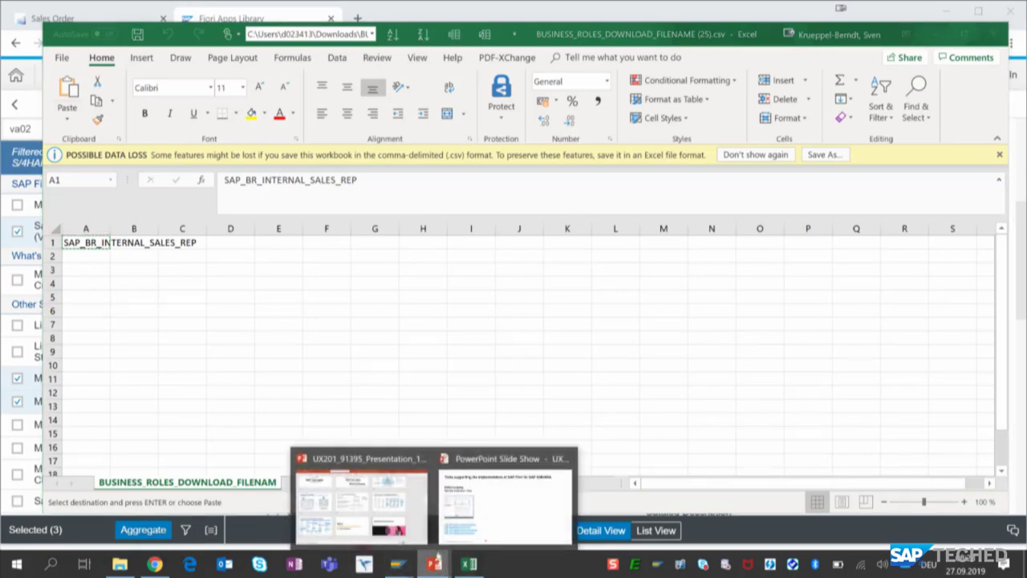
left_click(496, 459)
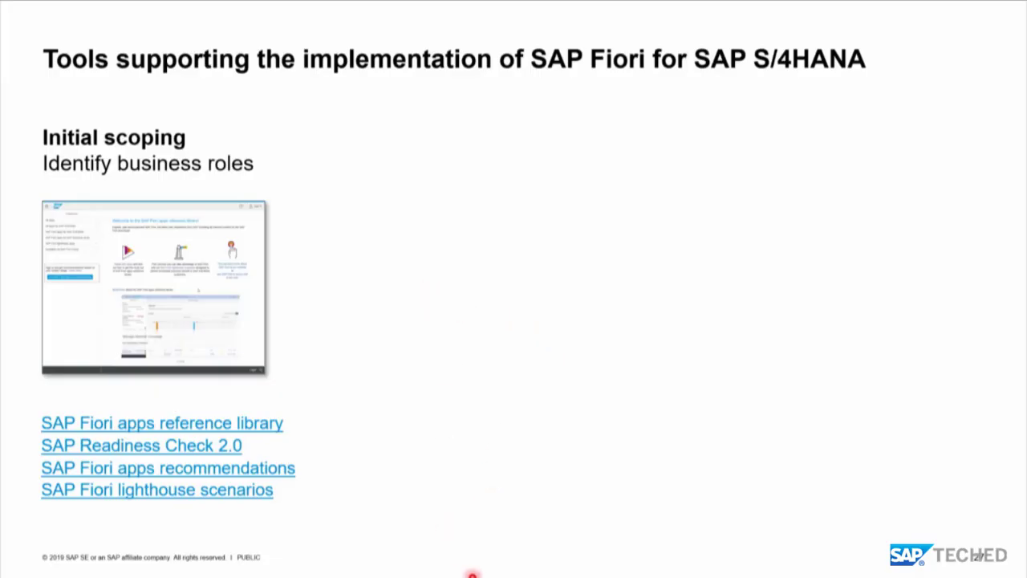
key("Right")
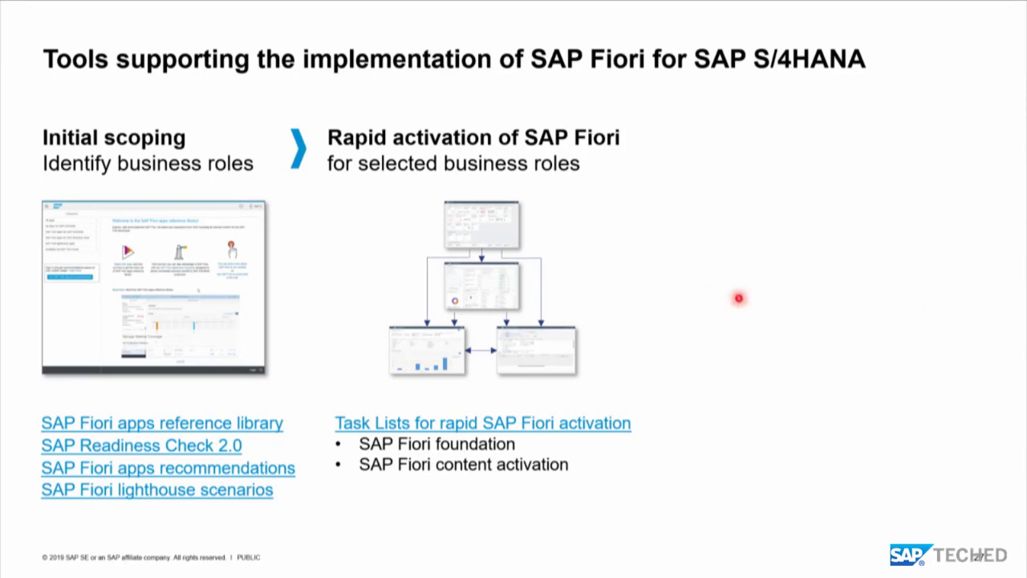
- Switch to the SAP Easy Access window and open the STC01 Task Manager for Technical Configuration from the favorites
key("alt+Tab")
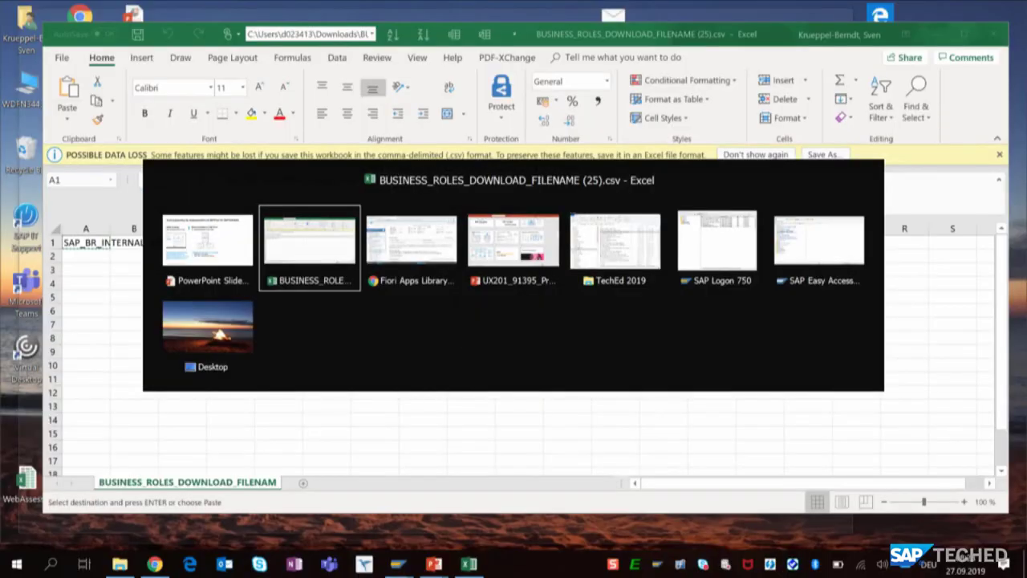
key("alt+Tab")
key("alt+Tab")
key("alt+Tab")
key("alt+Tab")
key("alt+Tab")
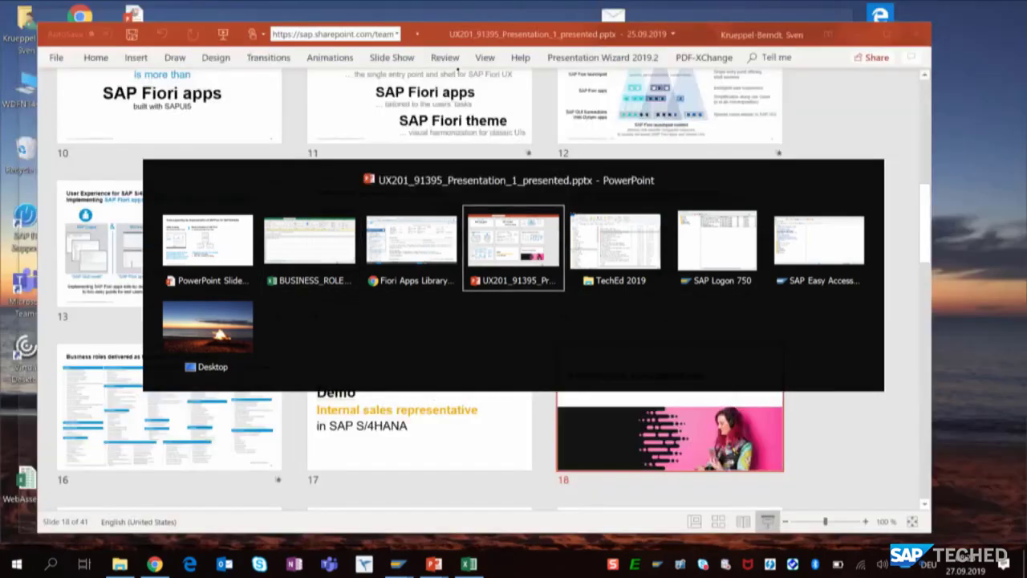
key("alt+Tab")
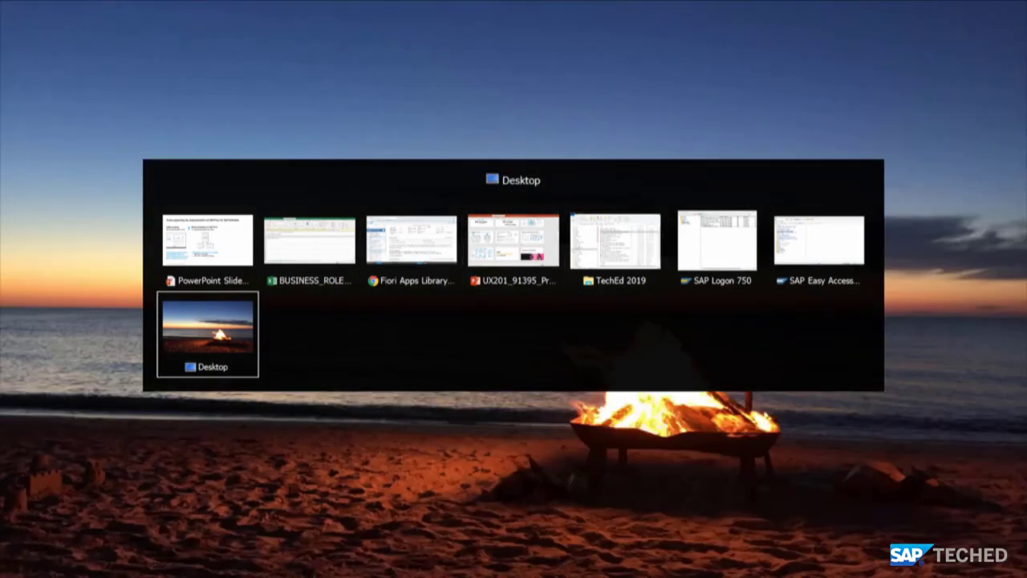
key("alt+shift+Tab")
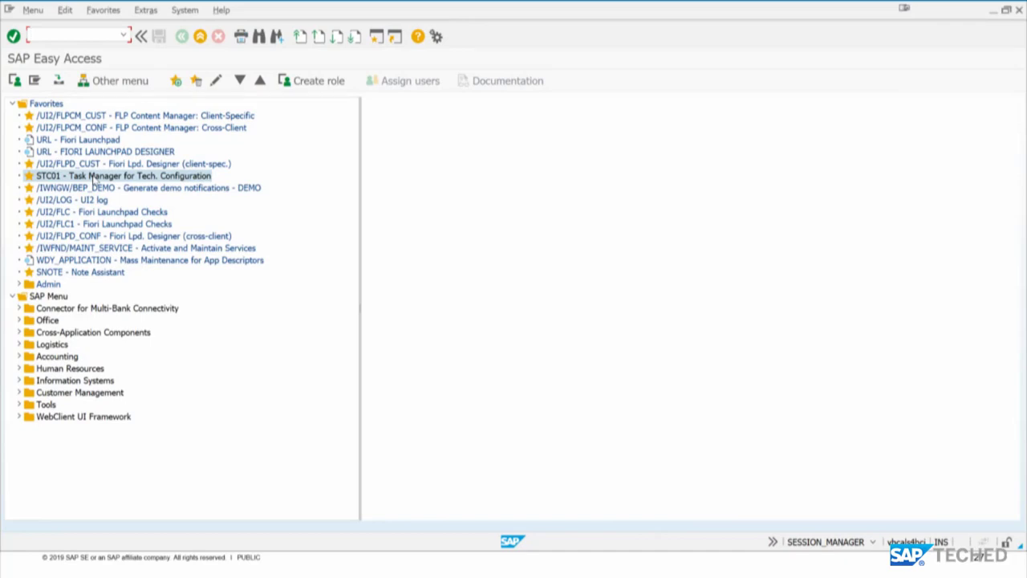
double_click(93, 176)
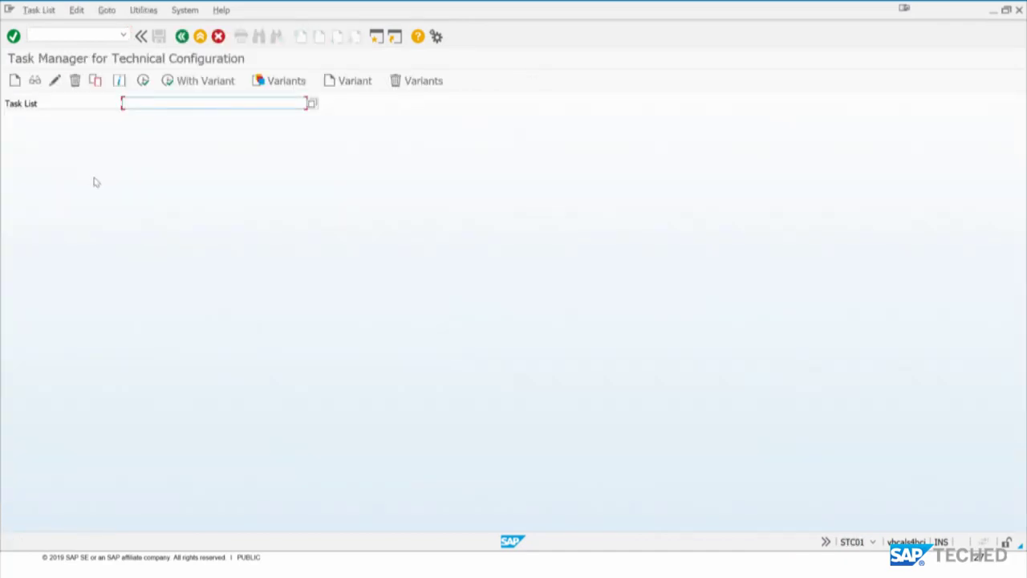
- Choose the task list SAP_FIORI_CONTENT_ACTIVATION and generate a task list run from it
type("S")
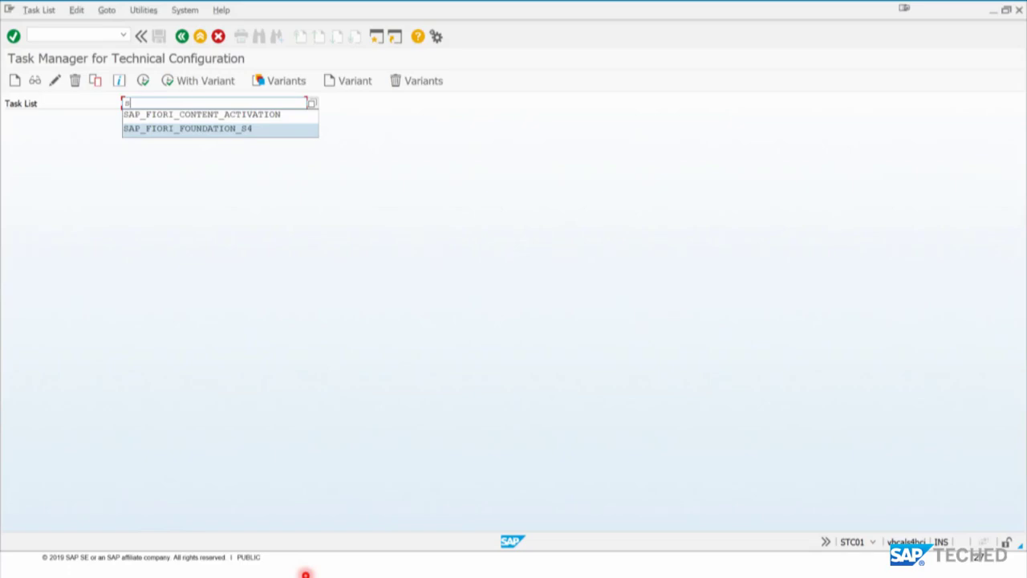
key("Up")
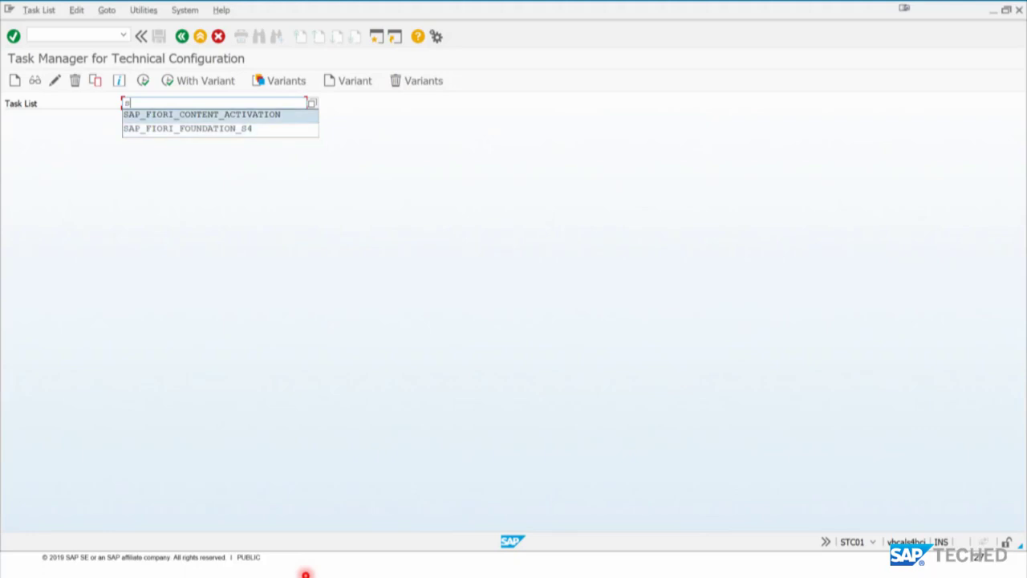
key("Return")
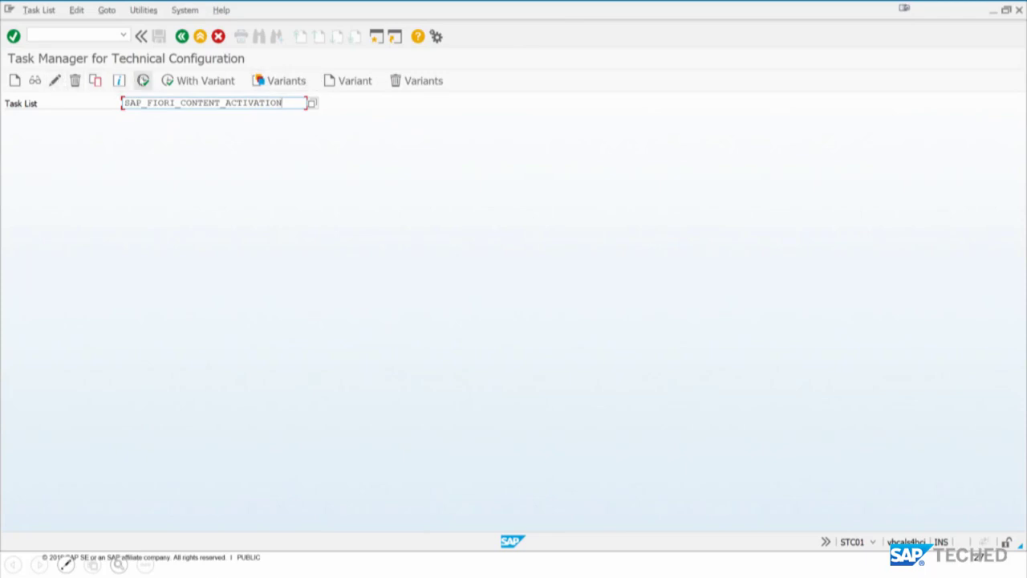
left_click(146, 81)
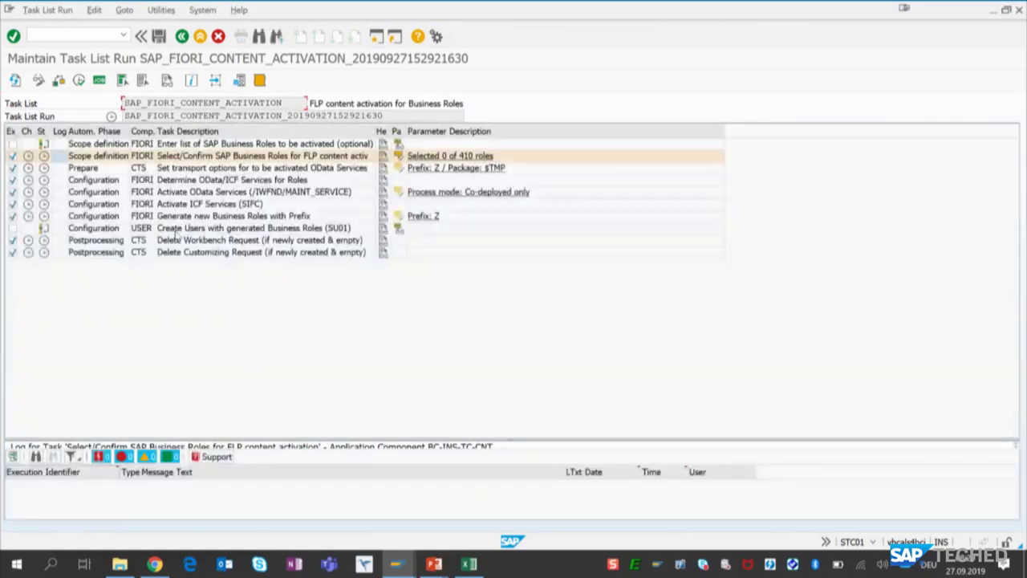
- Include the optional task for entering SAP Business Roles and paste SAP_BR_INTERNAL_SALES_REP as its role list
left_click(12, 145)
left_click(11, 144)
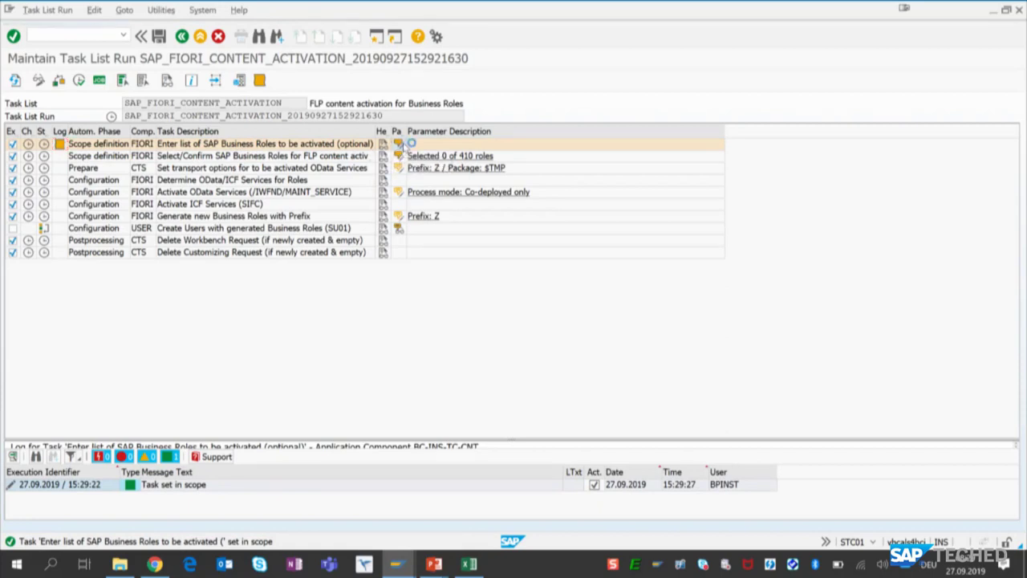
left_click(398, 144)
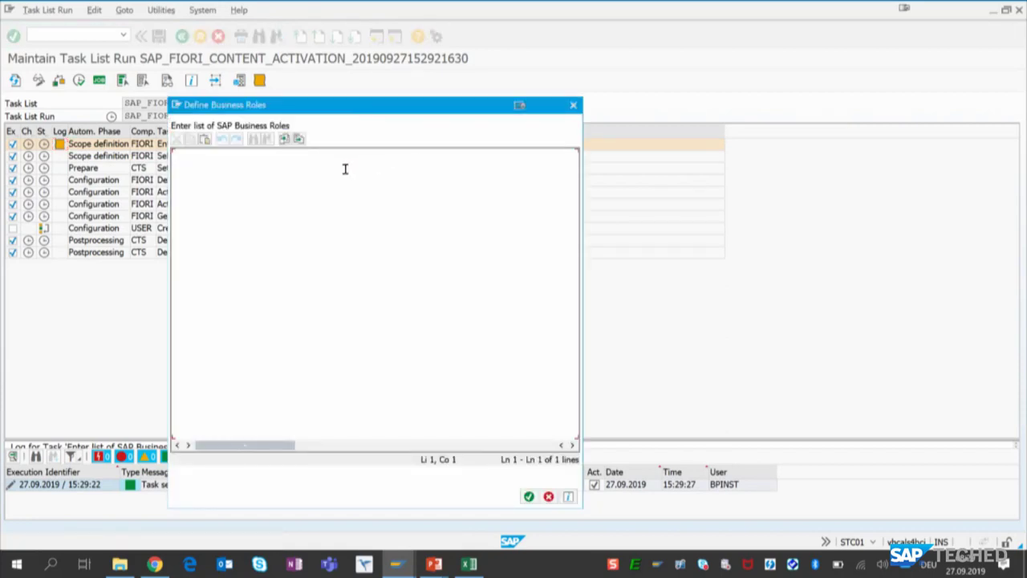
key("ctrl+v")
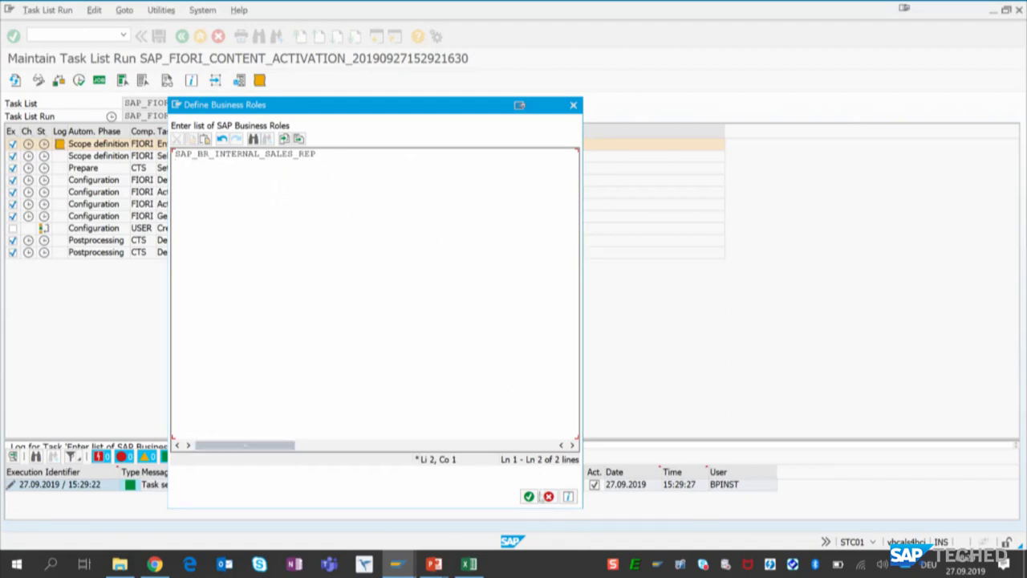
left_click(528, 496)
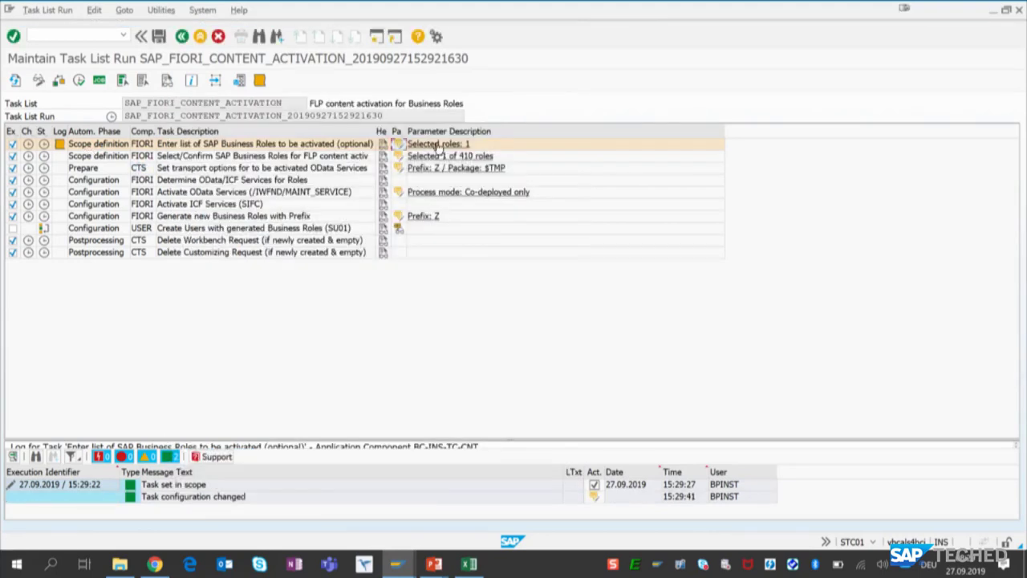
- Filter the business roles for FLP content activation by *sales* and add SAP_BR_SALES_MANAGER to the selection
left_click(399, 156)
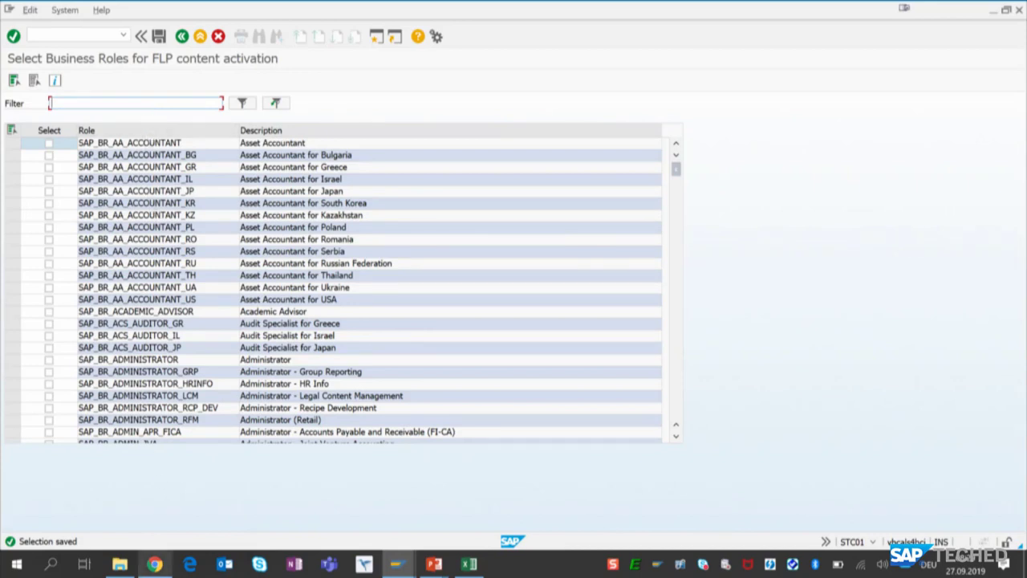
type("*sales*")
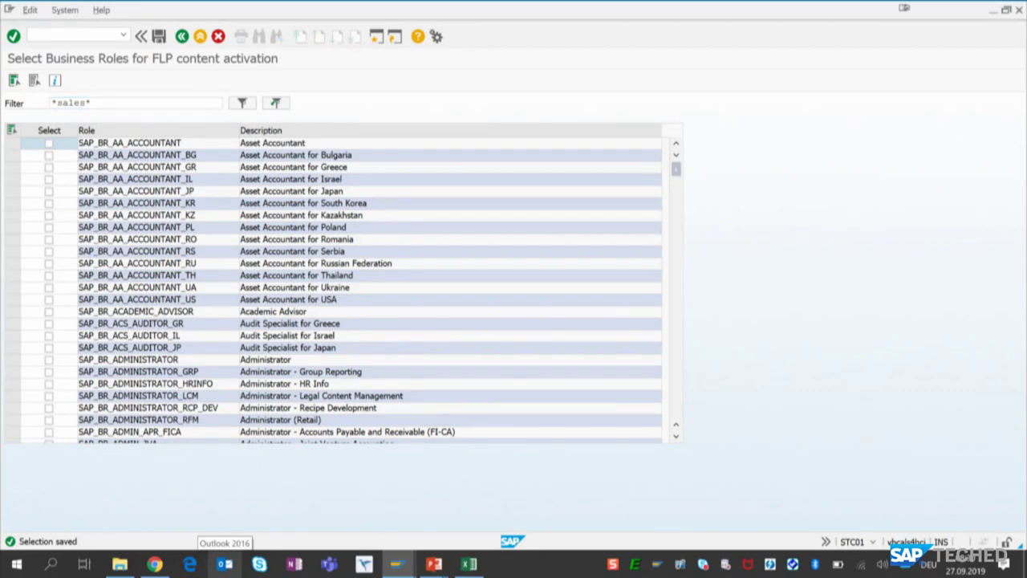
key("Return")
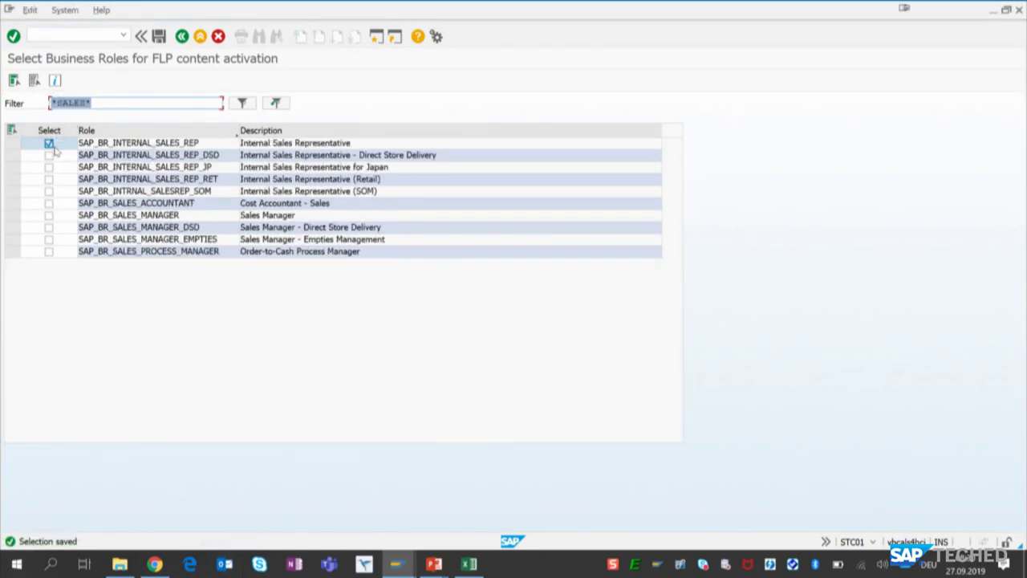
left_click(49, 216)
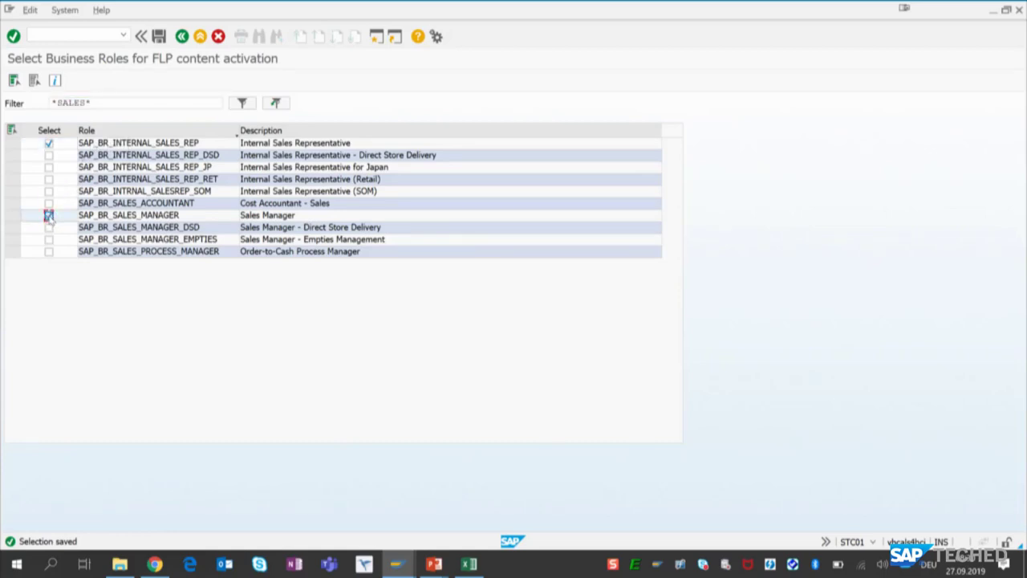
left_click(180, 38)
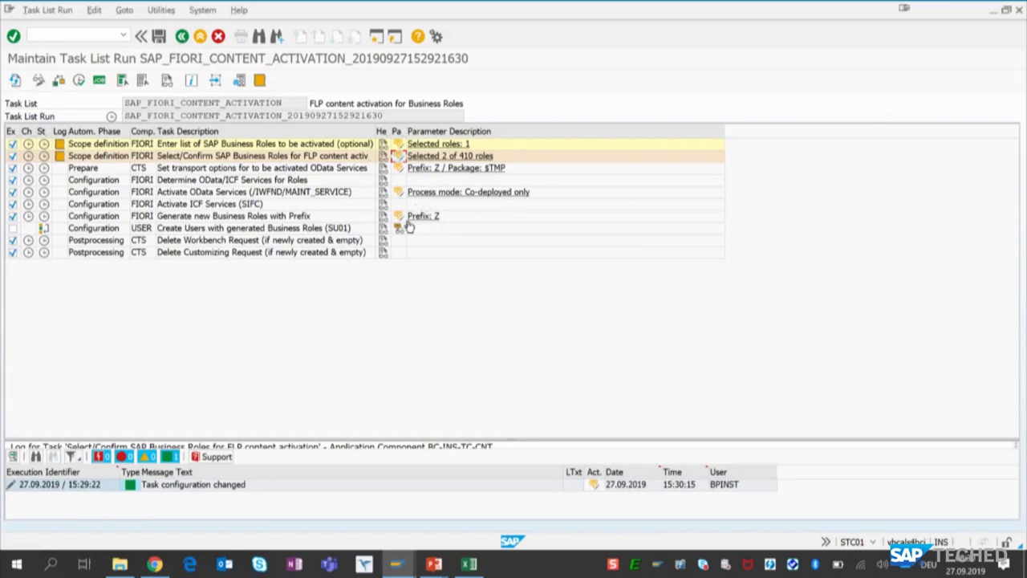
- Set the prefix for generating new business roles to T, save it, and return to the task list run
left_click(398, 217)
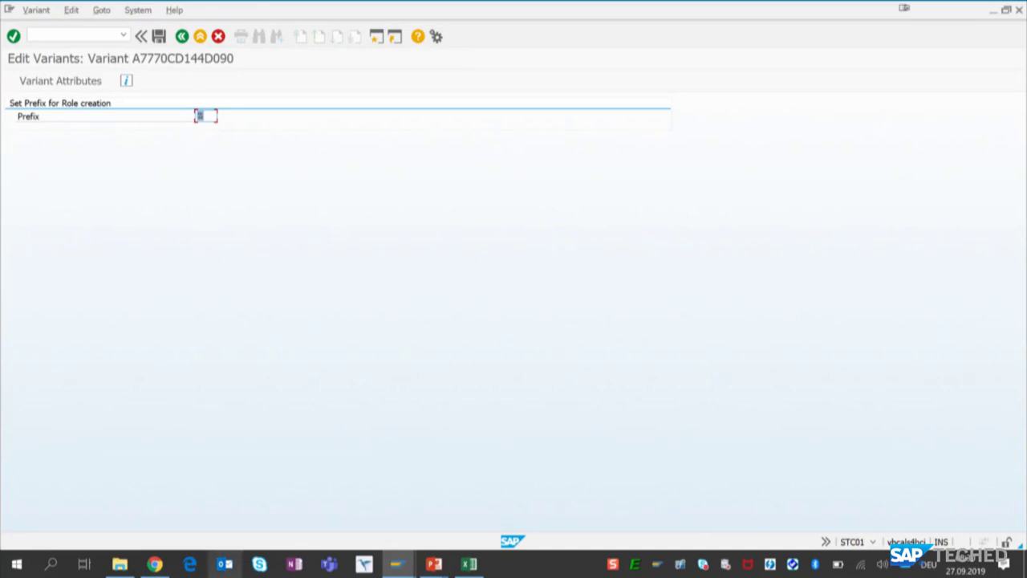
type("T")
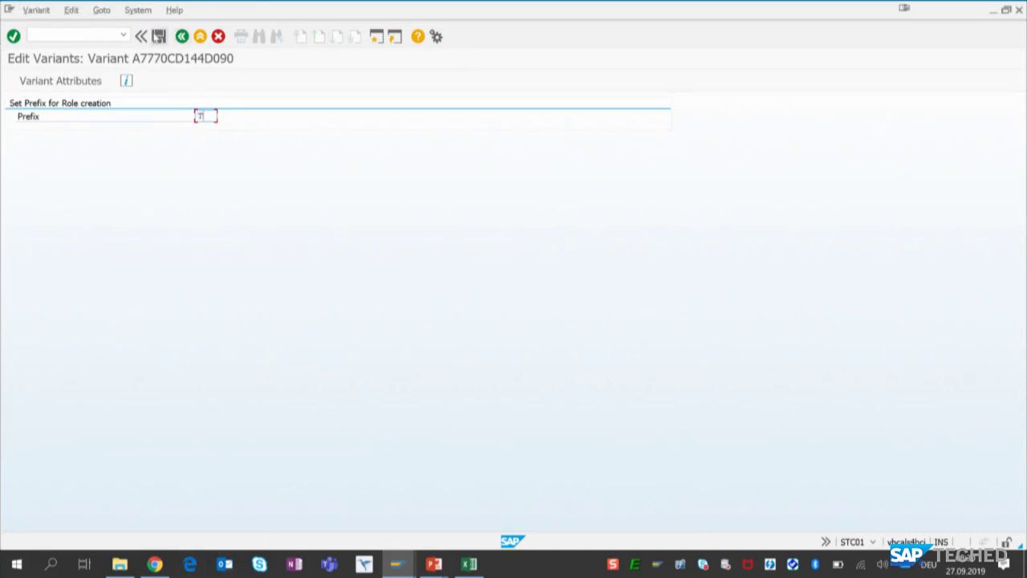
left_click(158, 36)
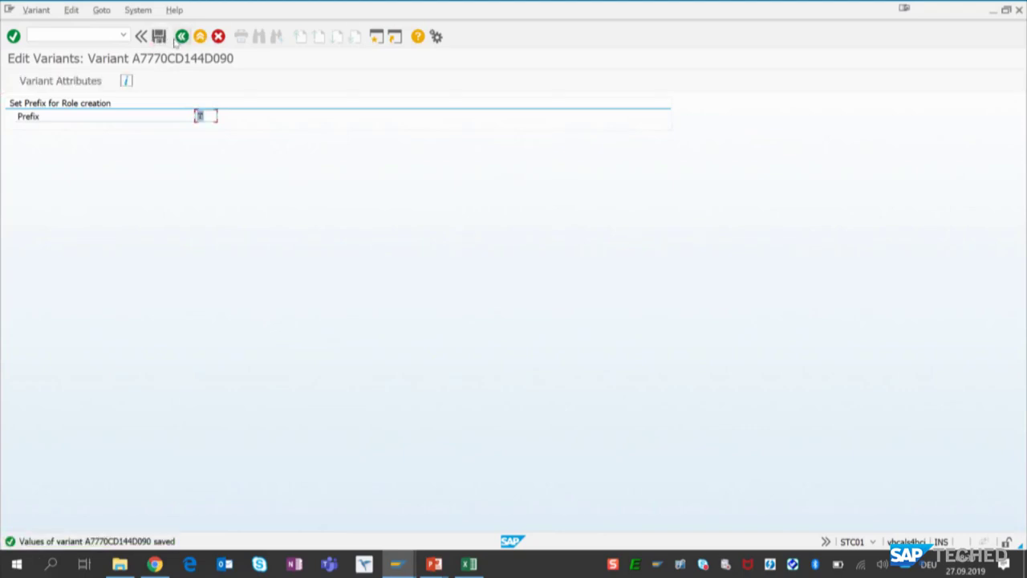
left_click(182, 37)
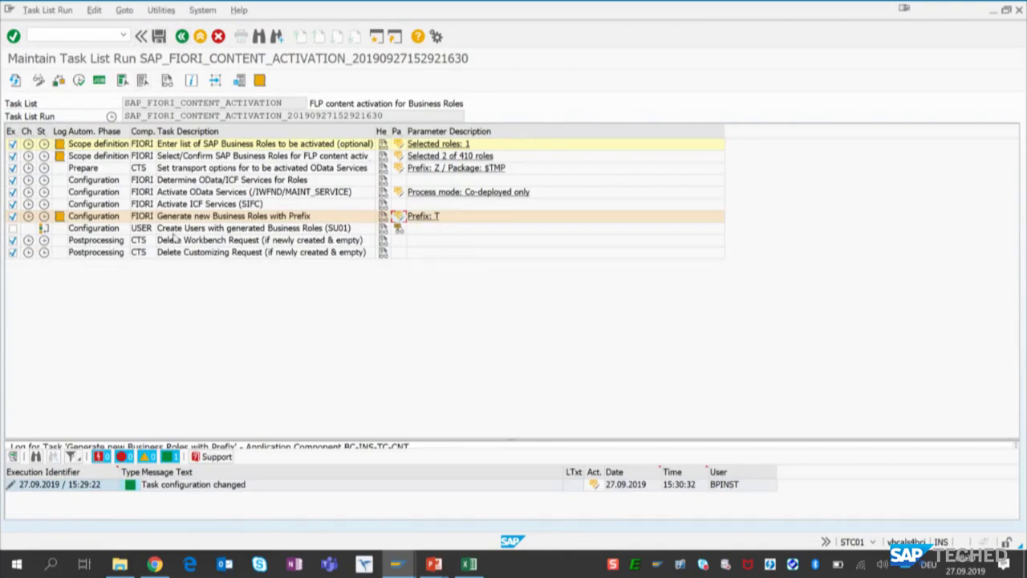
- Include the task for creating users with generated business roles and enter the user password and its repetition in the task's parameters
left_click(13, 229)
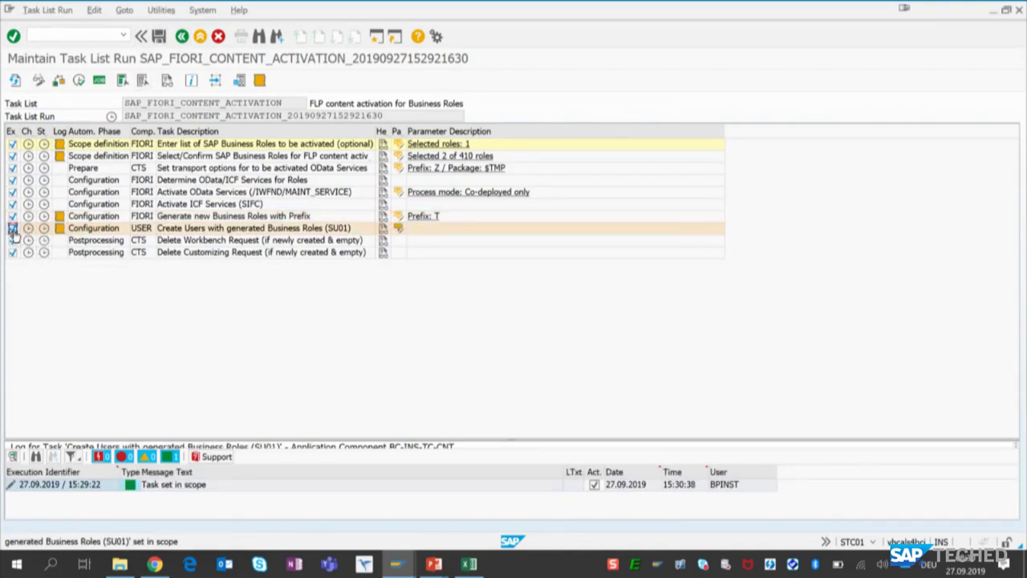
left_click(396, 229)
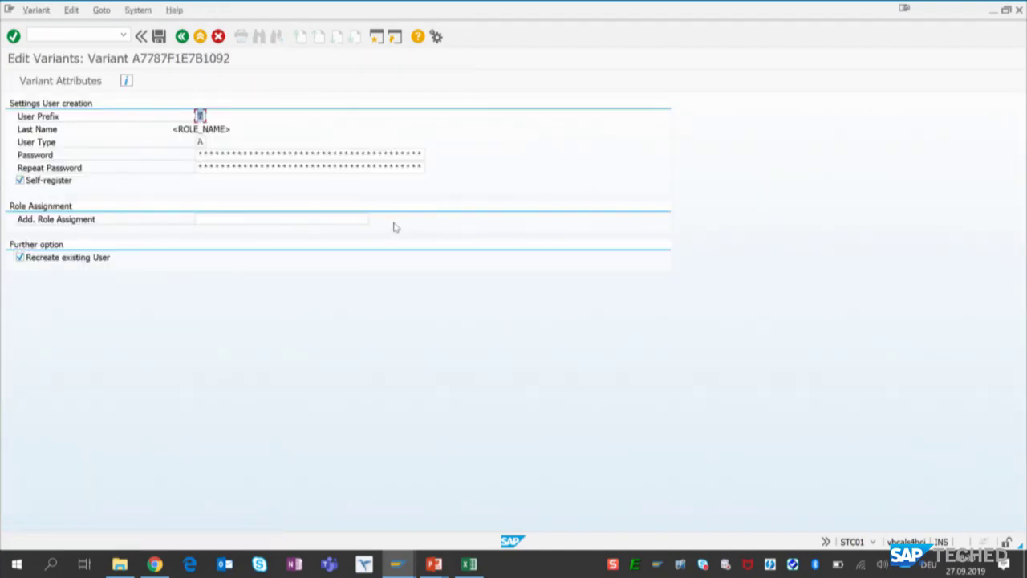
left_click(231, 155)
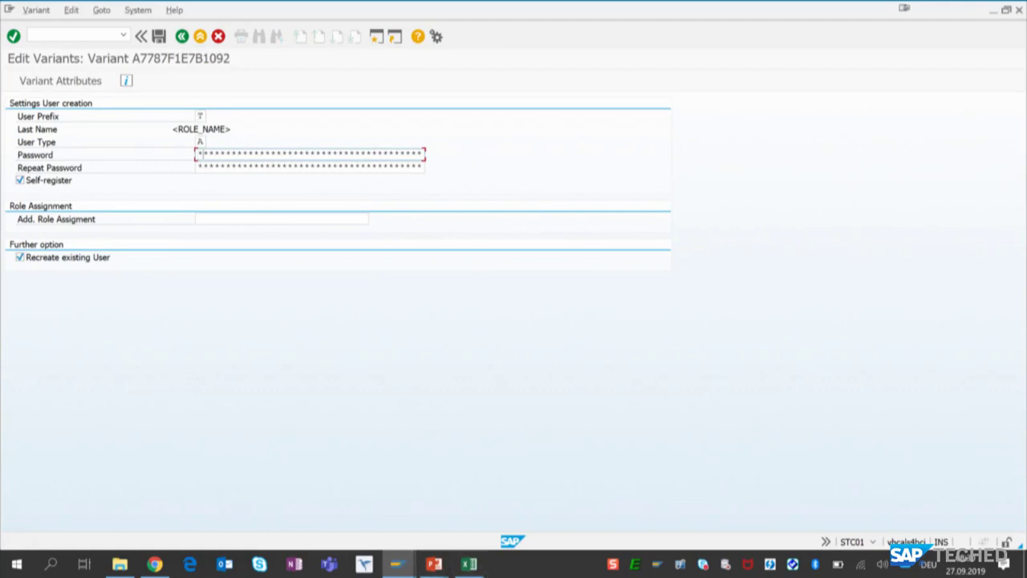
key("Tab")
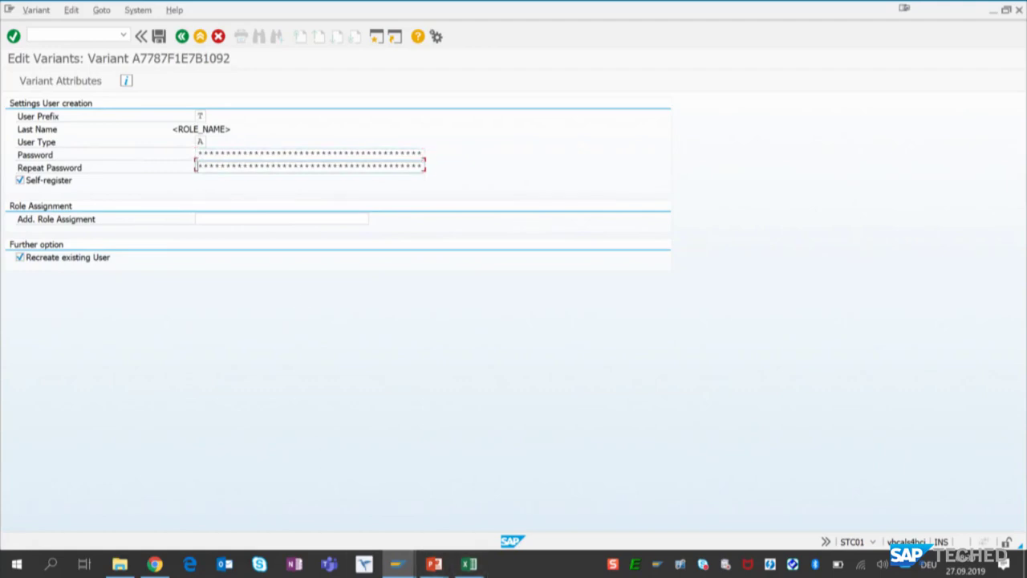
type("*")
key("Tab")
key("Tab")
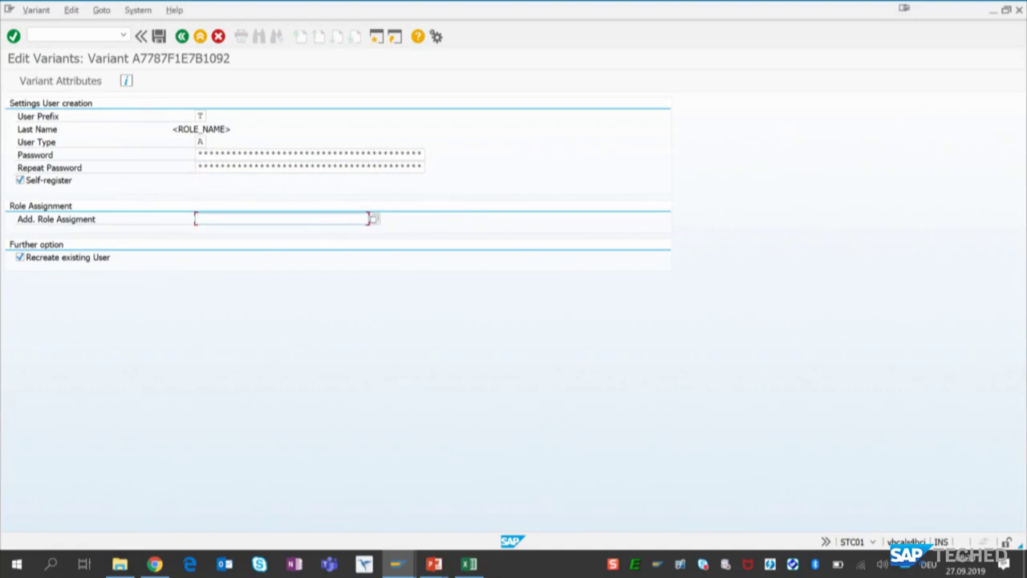
- Set the additional role assignment to Z_FIORI_FOUNDATION_USER, save the variant, and return to the task list run
type("Z")
key("Return")
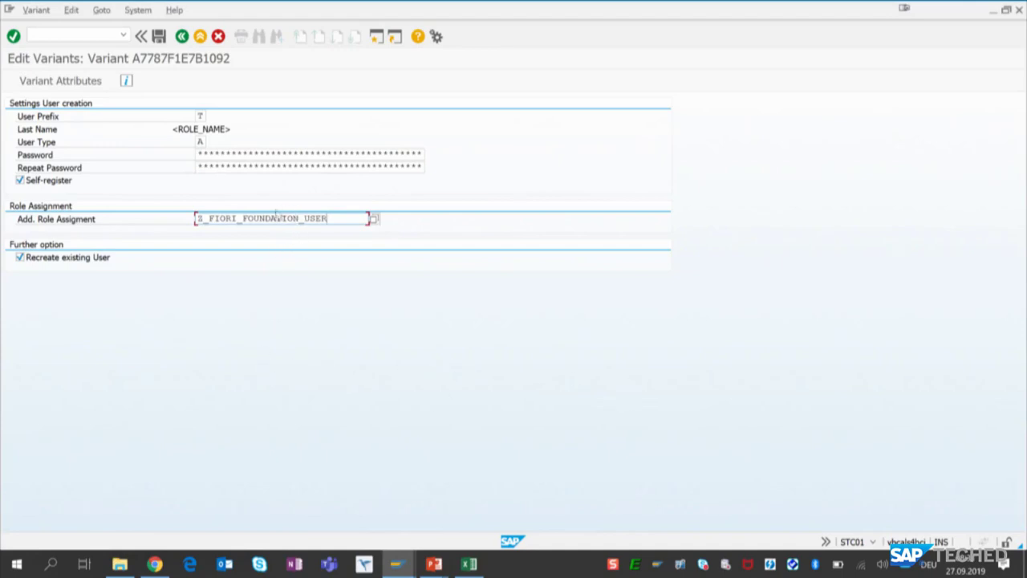
left_click(159, 37)
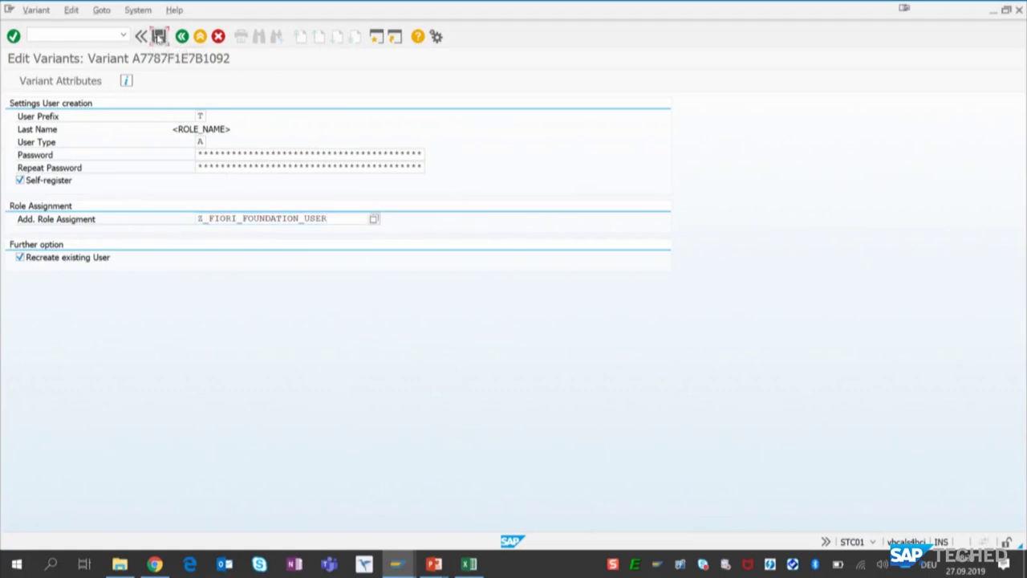
left_click(183, 37)
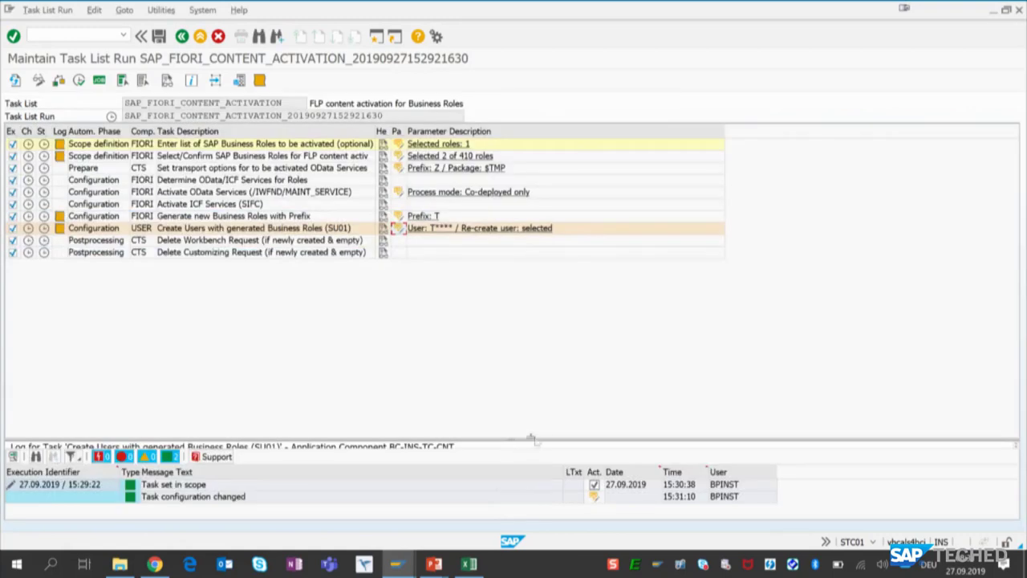
- Enlarge the task log area and execute the task list run
left_click_drag(538, 437, 557, 308)
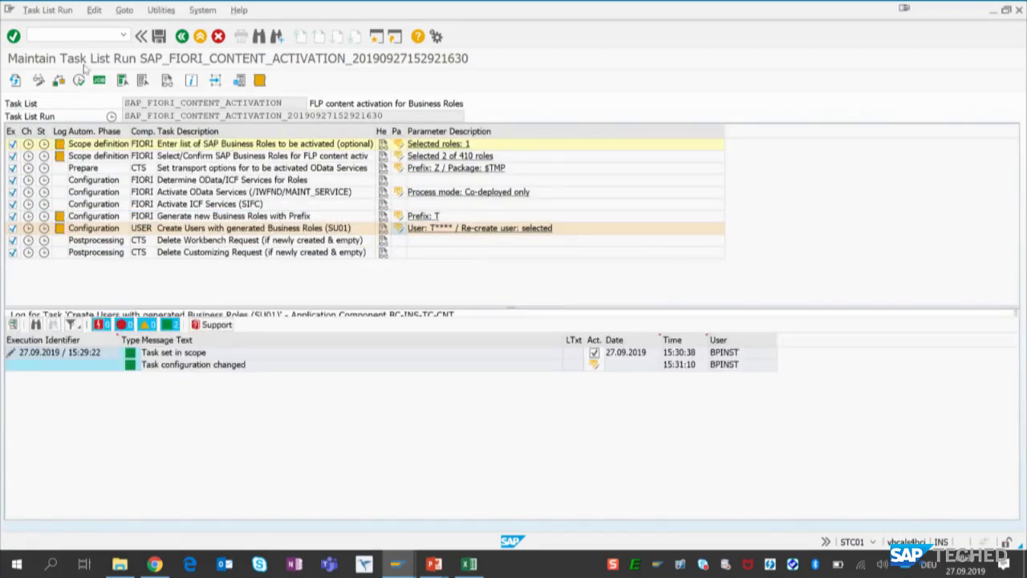
left_click(78, 80)
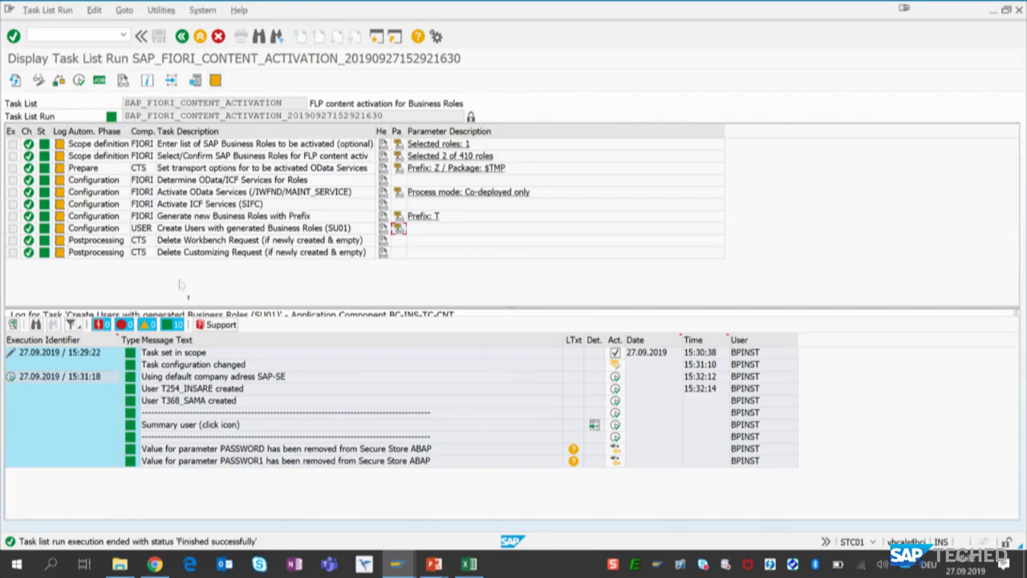
- Start user maintenance in a new session with /osu01
left_click(71, 34)
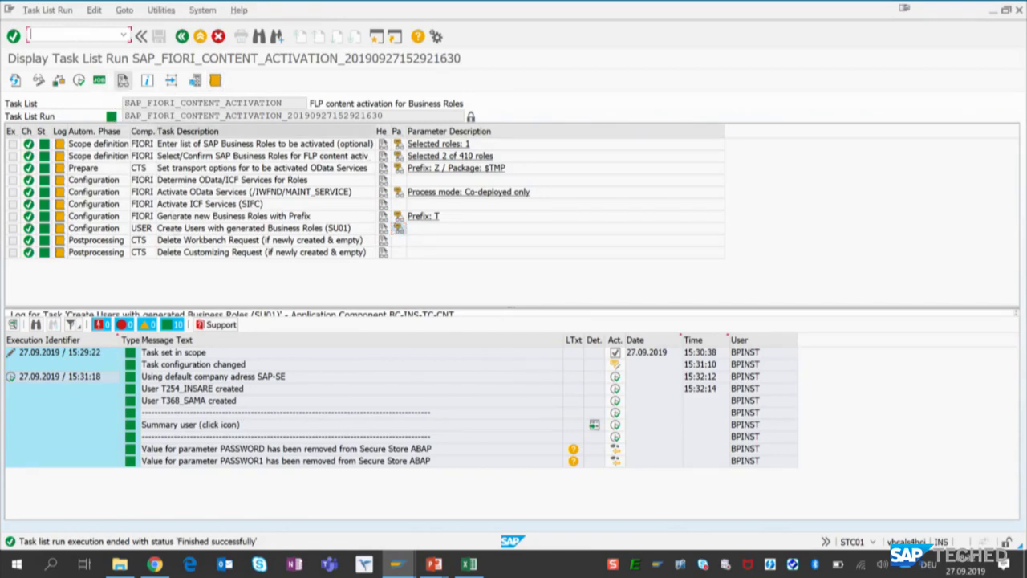
type("/")
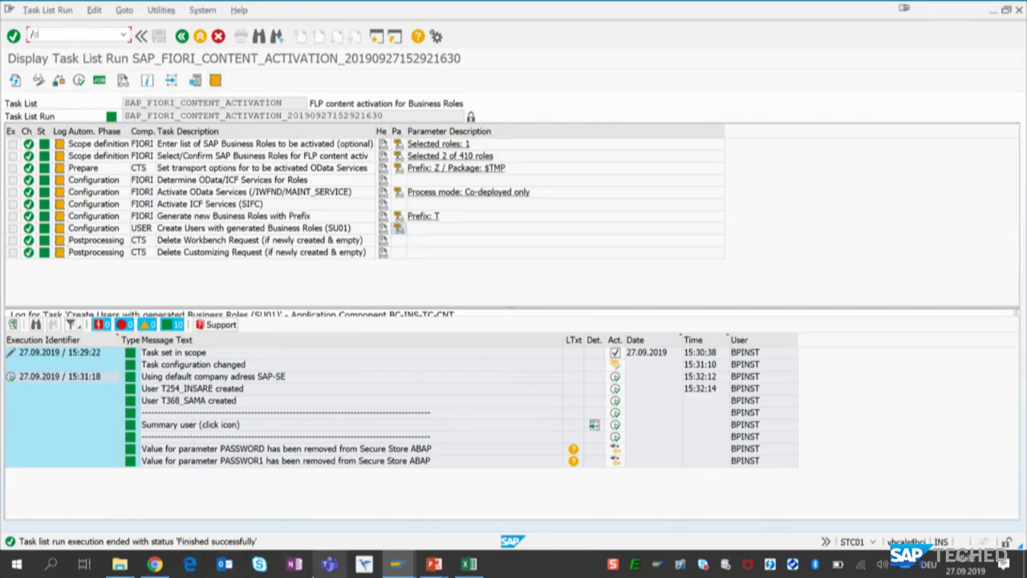
type("osu01")
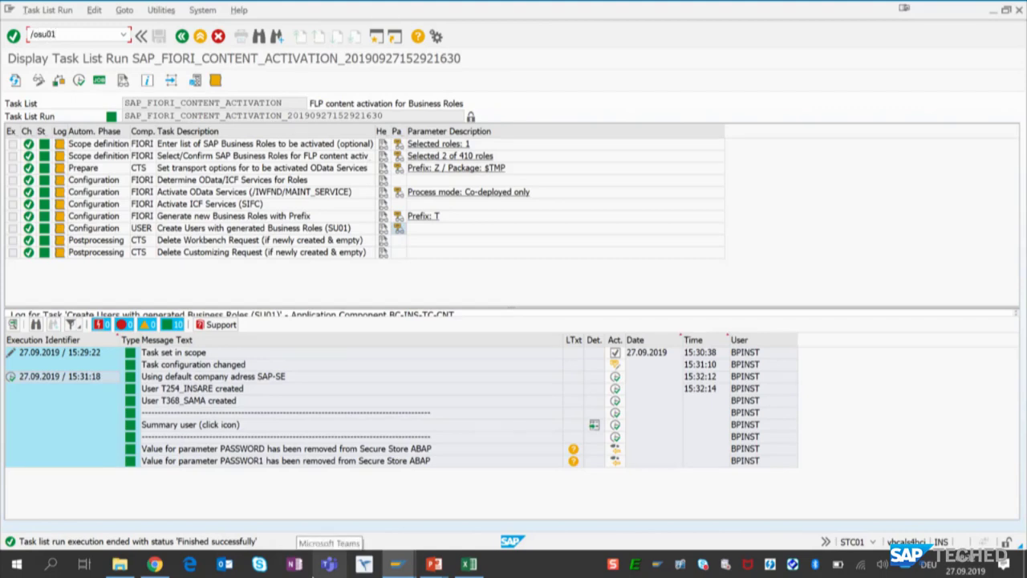
key("Return")
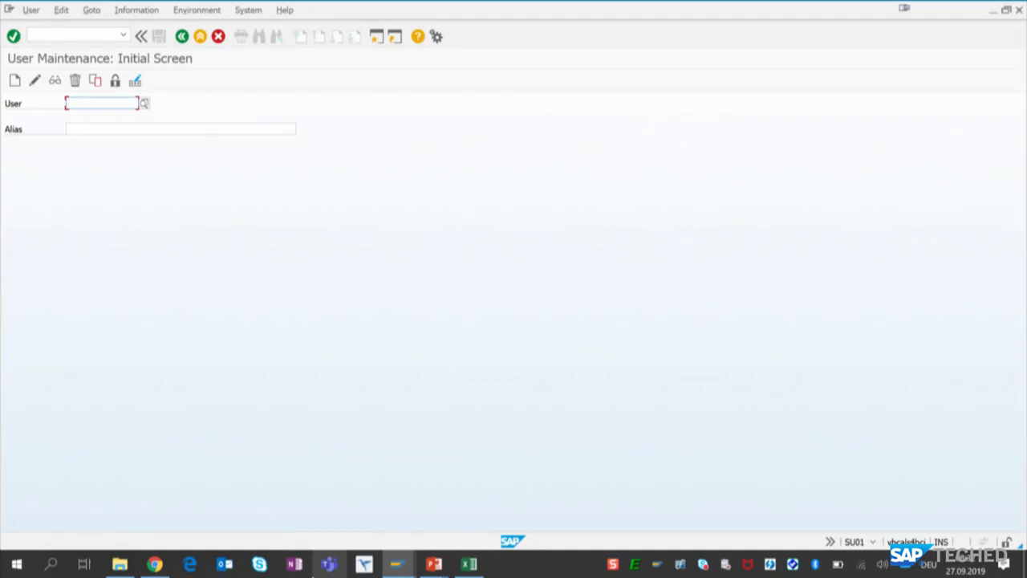
- Display the generated user T254_INSARE and show its role assignments
type("t")
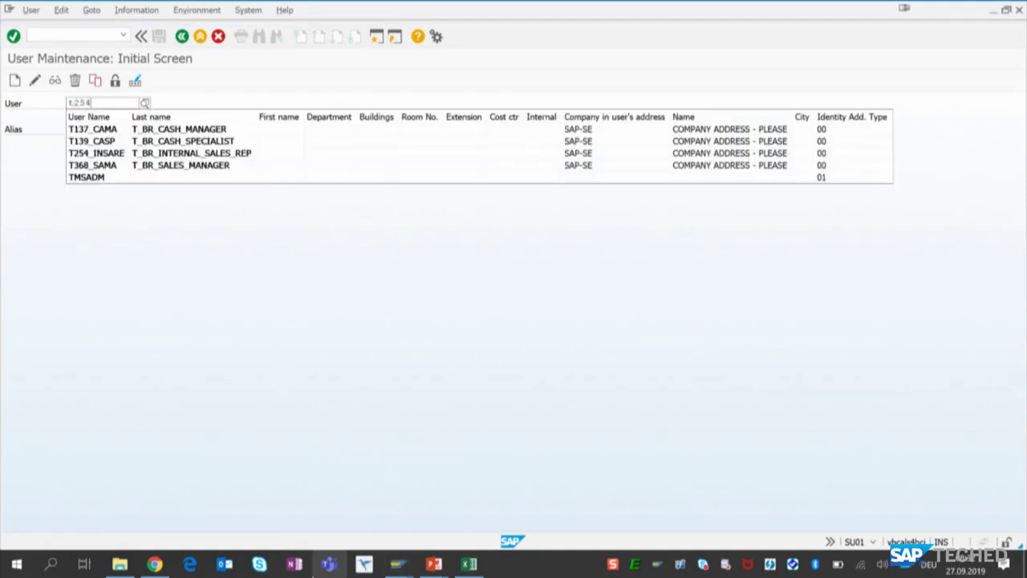
type("254")
key("Down")
key("Return")
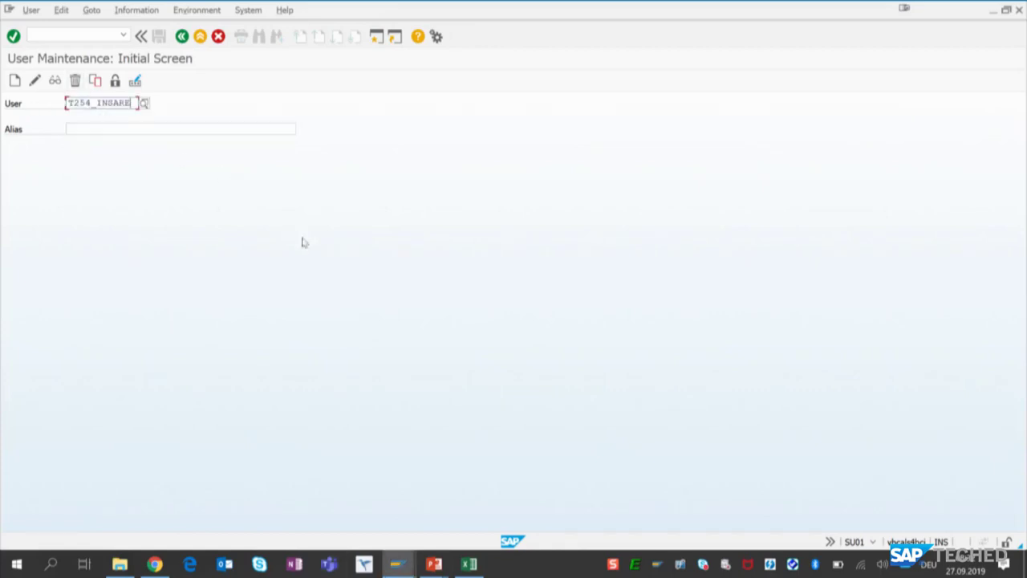
left_click(53, 83)
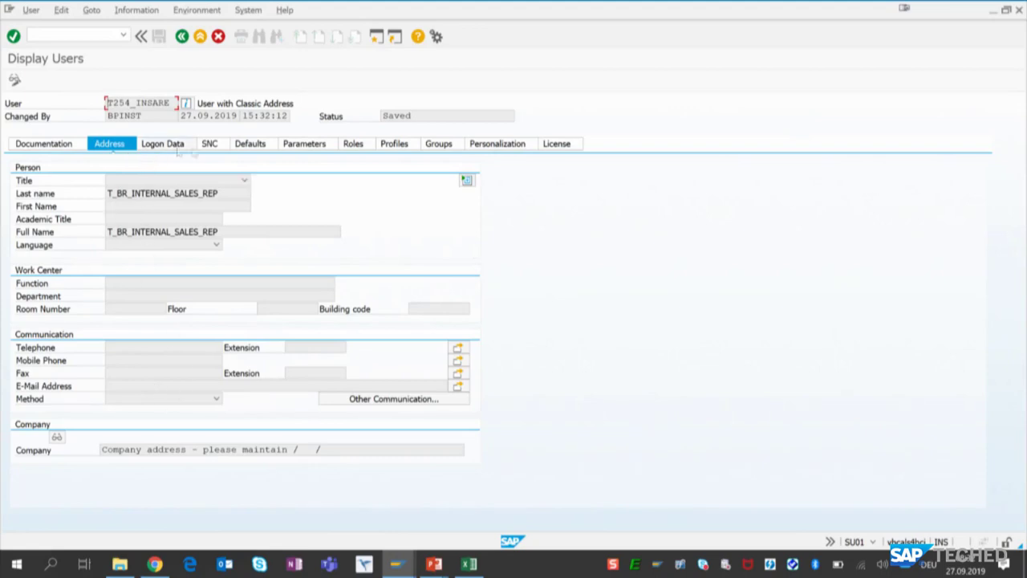
left_click(356, 144)
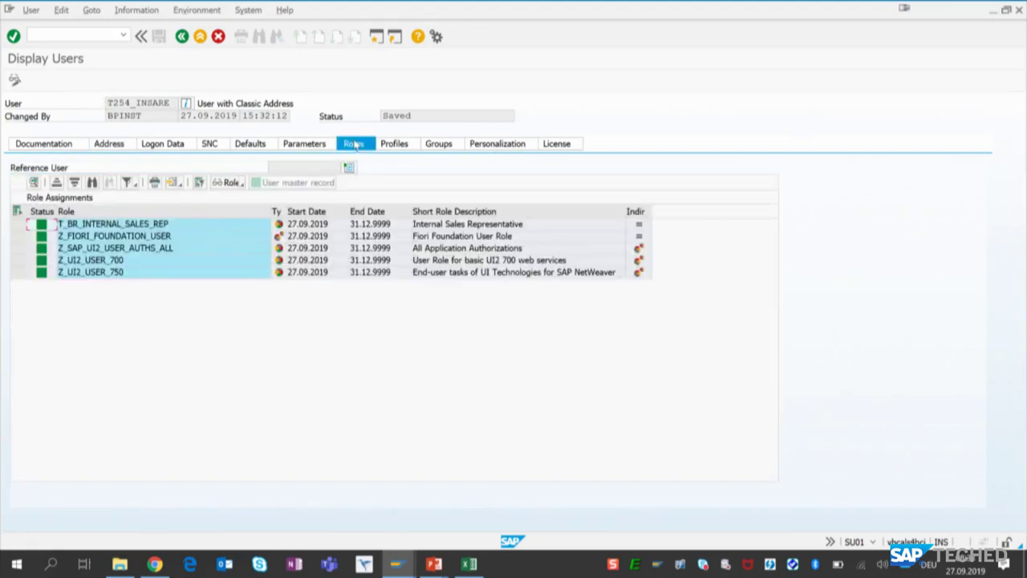
- Open the assigned role T_BR_INTERNAL_SALES_REP and show its role menu
left_click(145, 225)
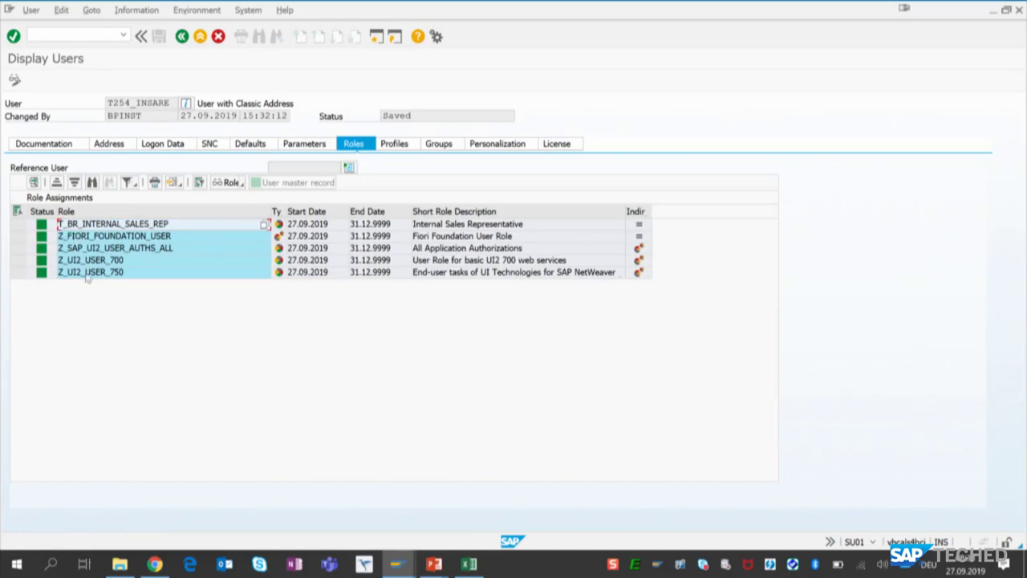
double_click(116, 226)
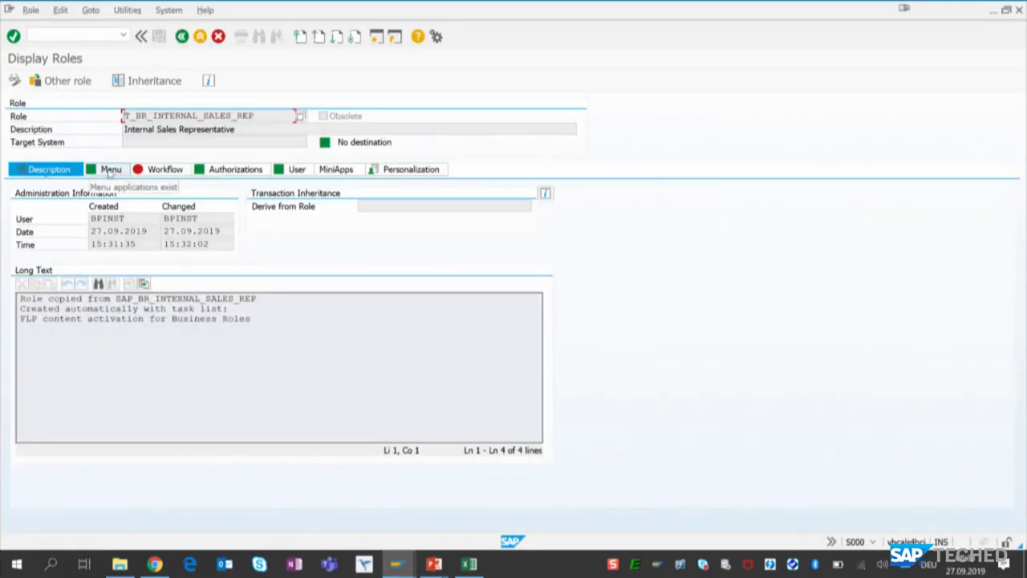
left_click(112, 170)
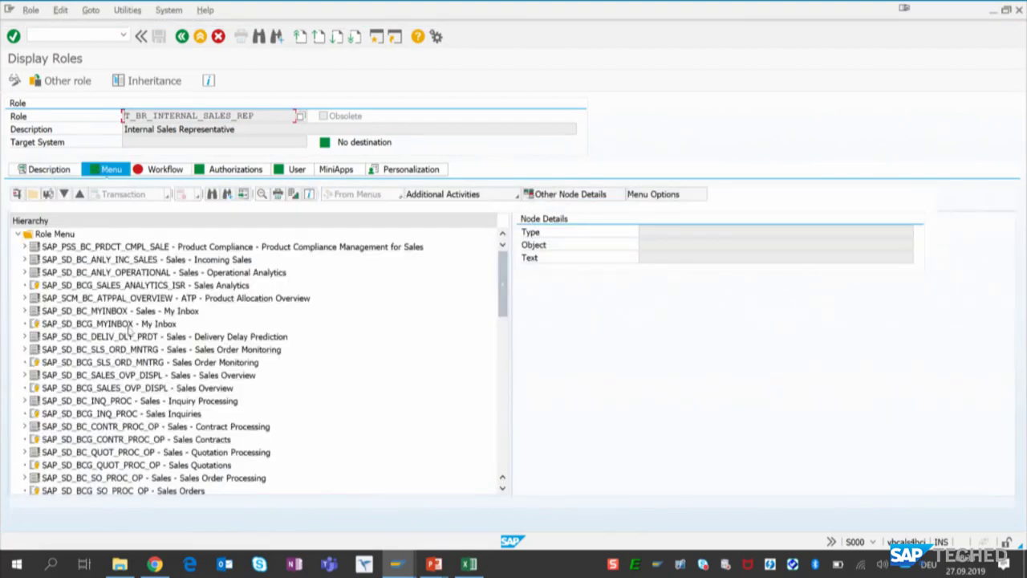
- Expand the catalog SAP_SD_BC_SO_PROC_OP for sales order processing in the role menu
scroll(137, 371, "down", 2)
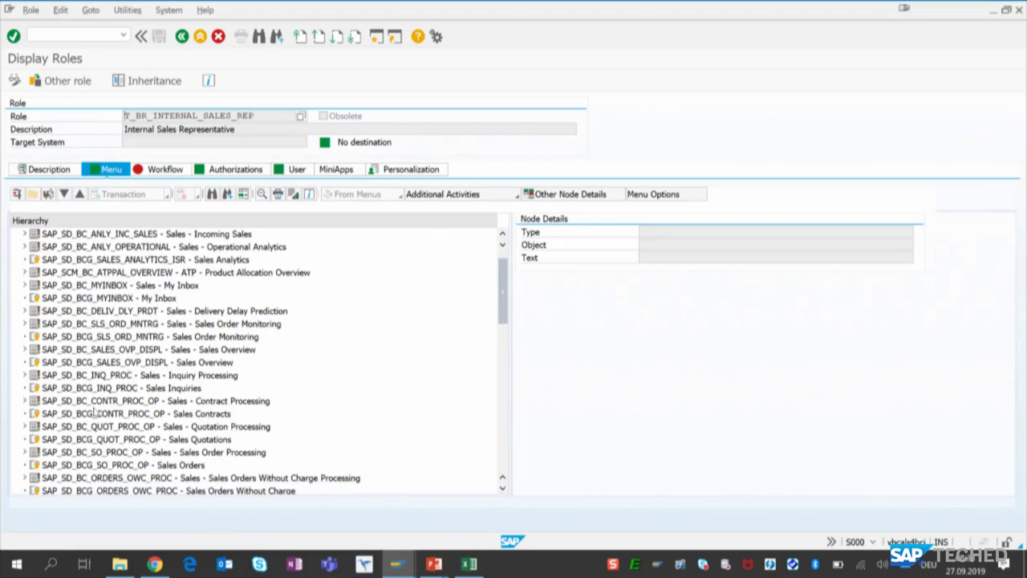
scroll(106, 406, "down", 2)
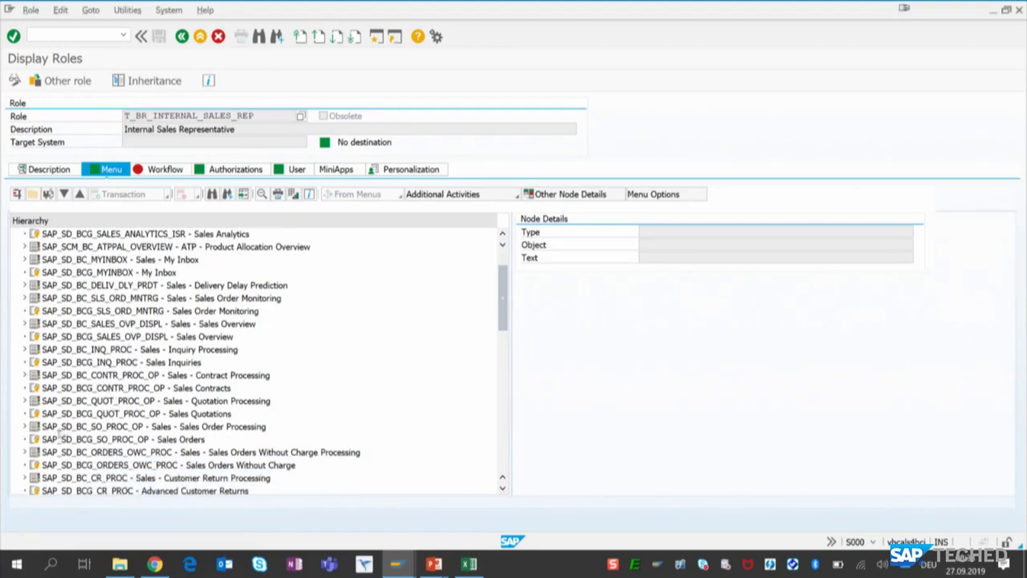
scroll(64, 429, "down", 3)
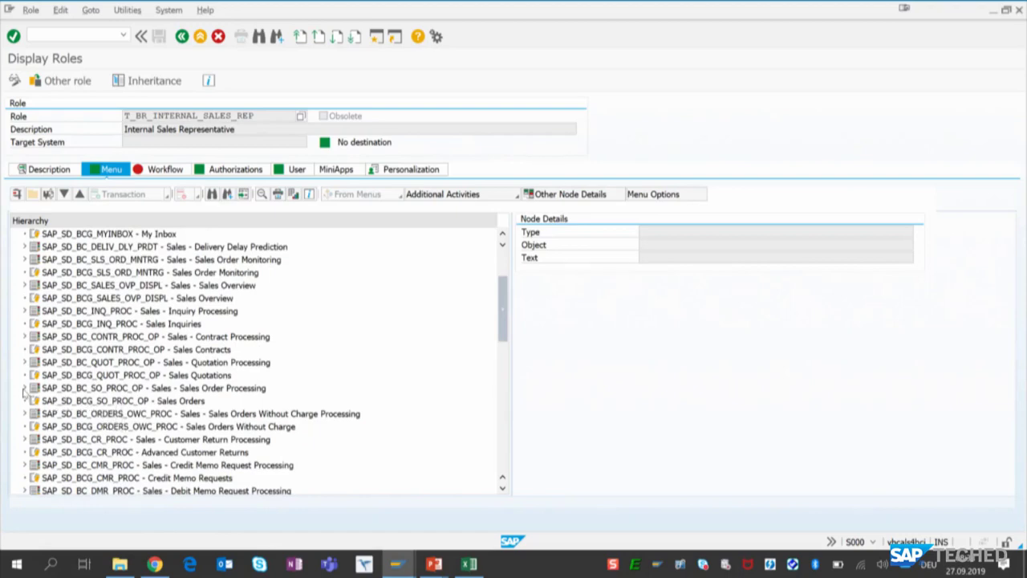
left_click(25, 388)
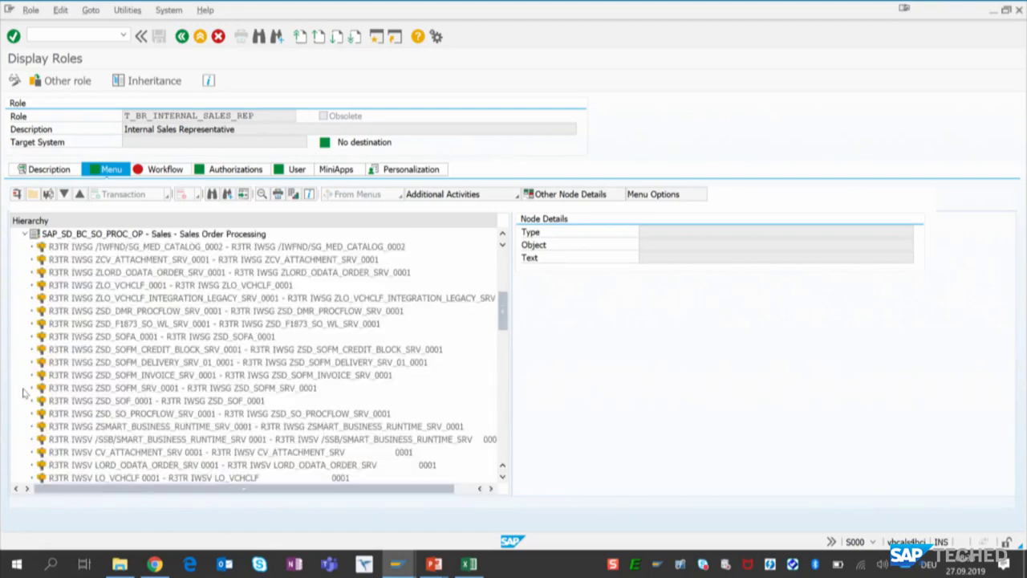
left_click(208, 237)
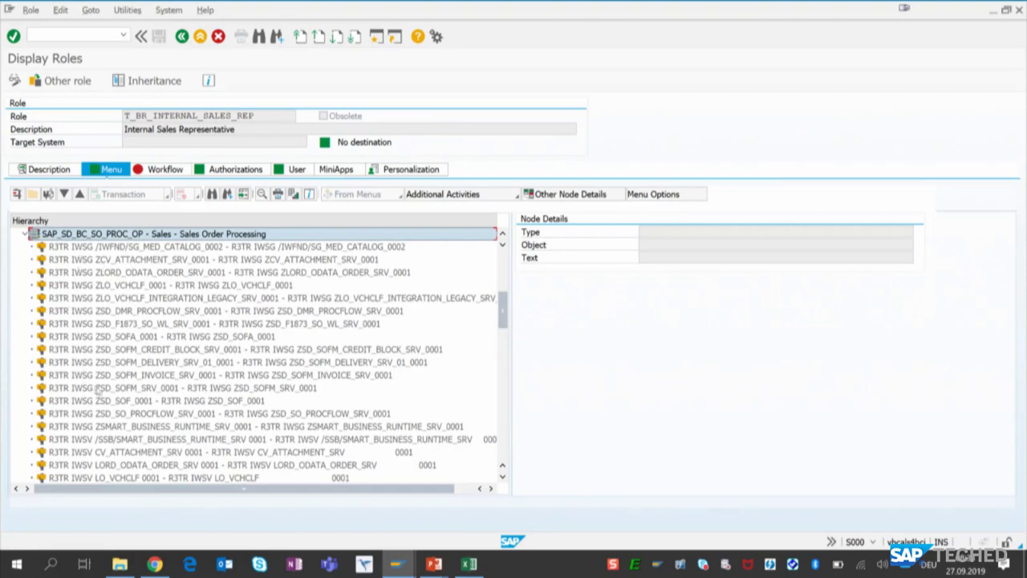
- Examine the OData services and transactions in the sales order processing catalog, down to VA01 - Create Sales Orders
scroll(91, 318, "down", 1)
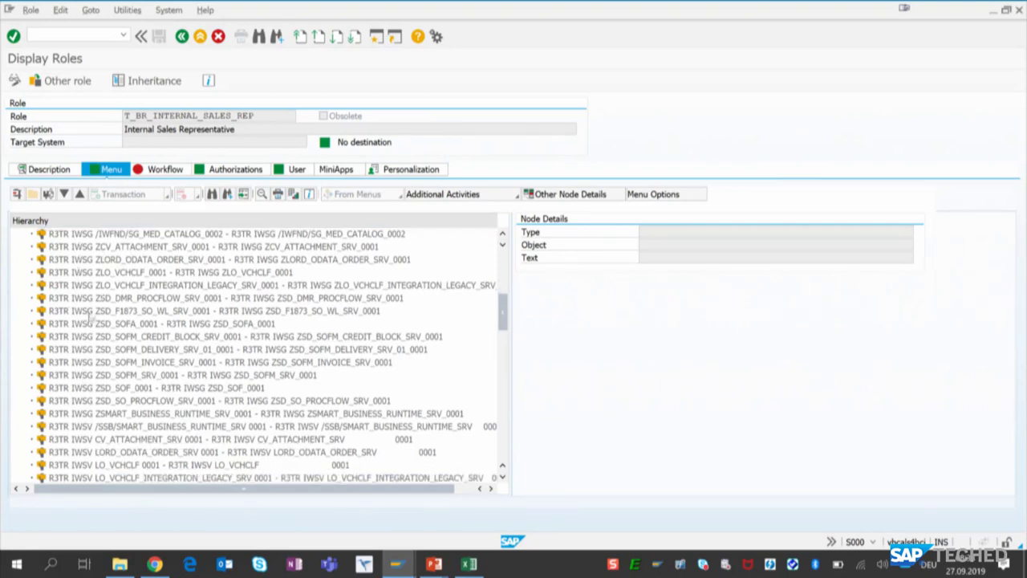
scroll(102, 265, "down", 1)
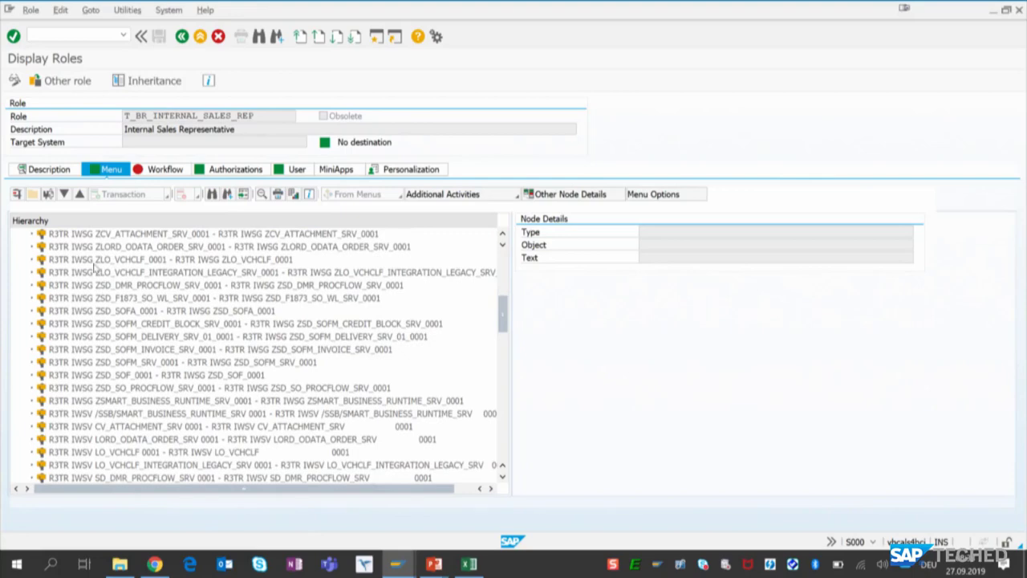
left_click(94, 260)
scroll(90, 370, "down", 2)
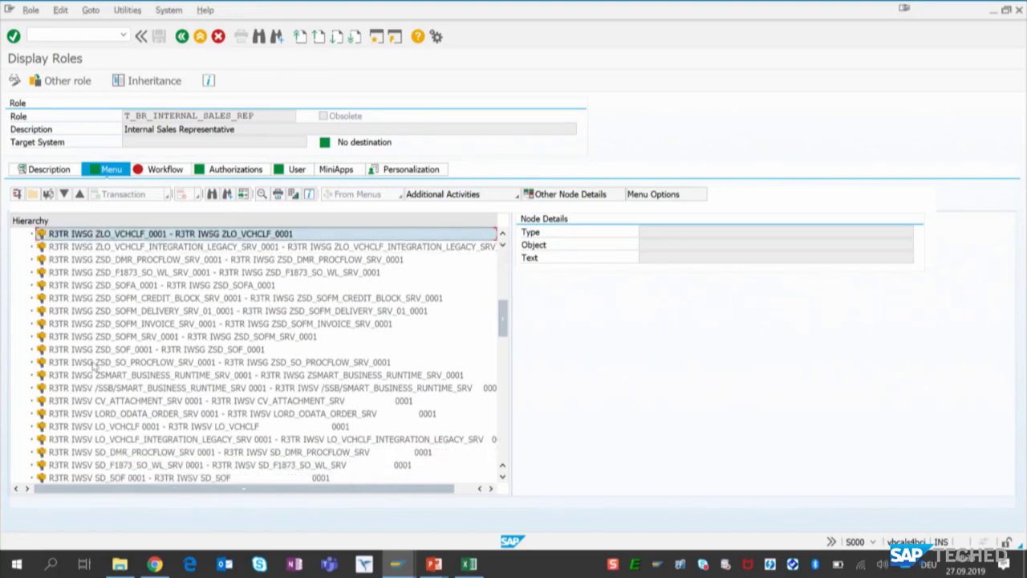
scroll(94, 366, "down", 9)
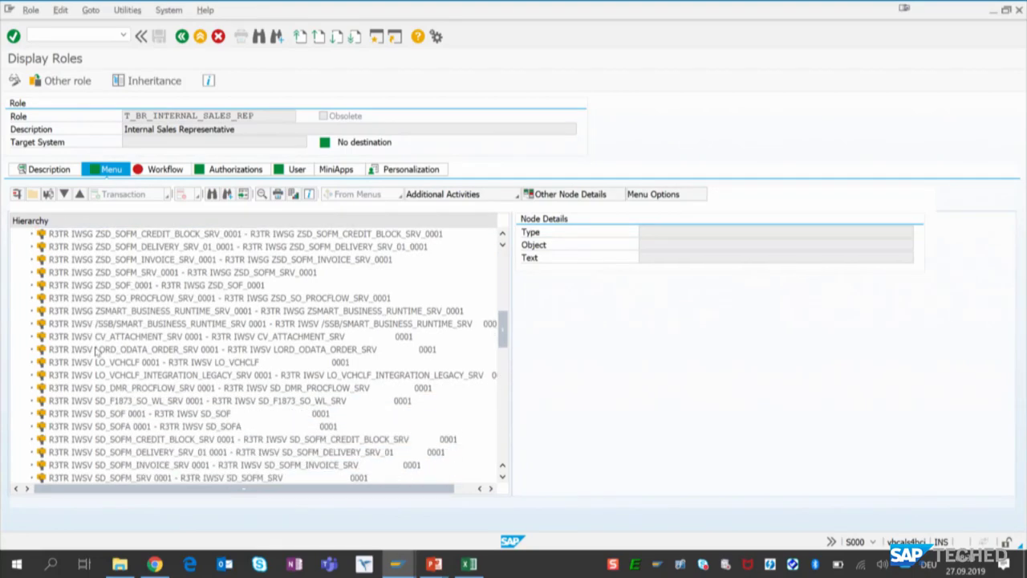
scroll(96, 350, "down", 2)
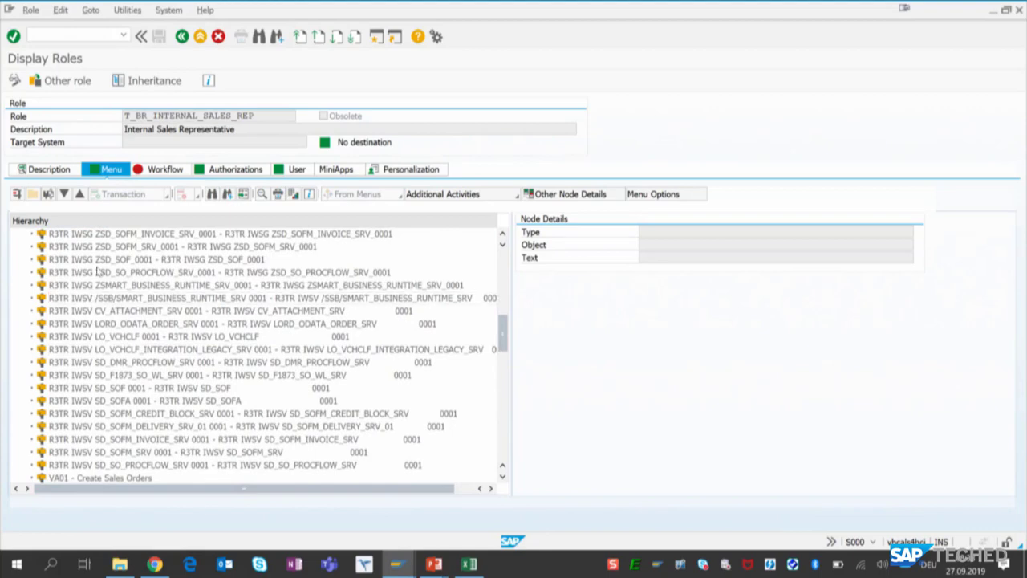
left_click(88, 388)
scroll(107, 375, "down", 1)
scroll(108, 367, "down", 4)
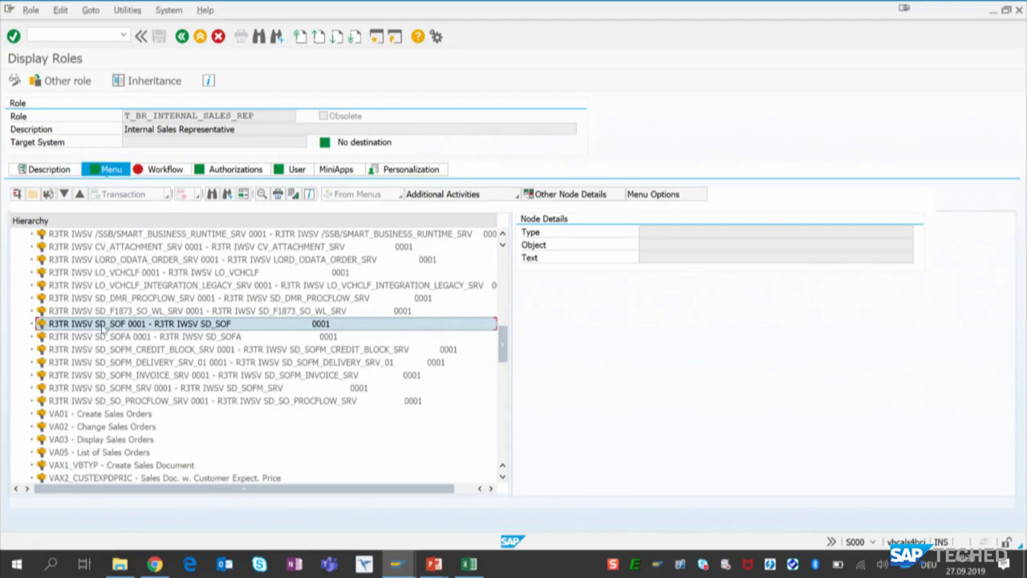
scroll(89, 336, "down", 4)
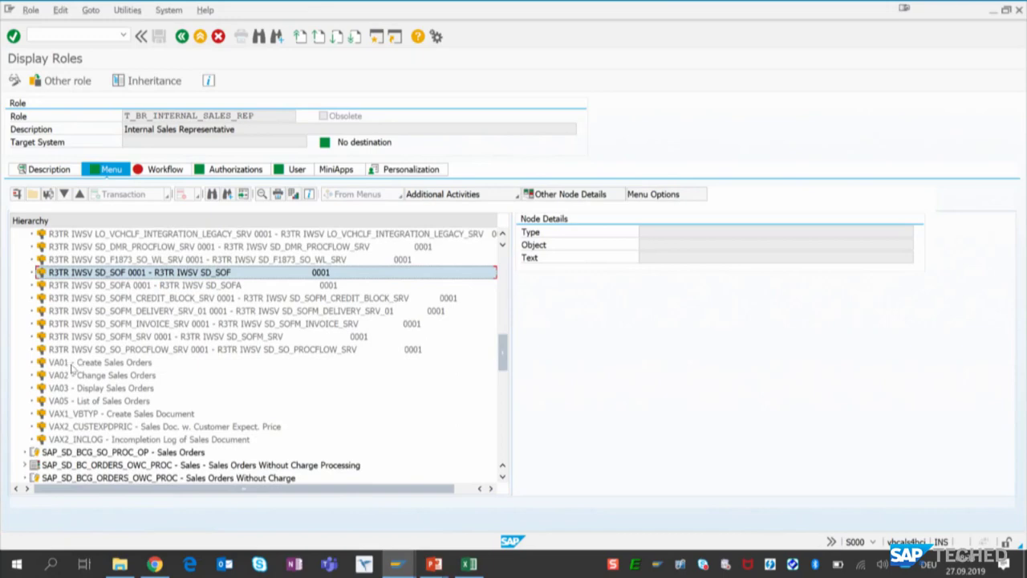
left_click(73, 364)
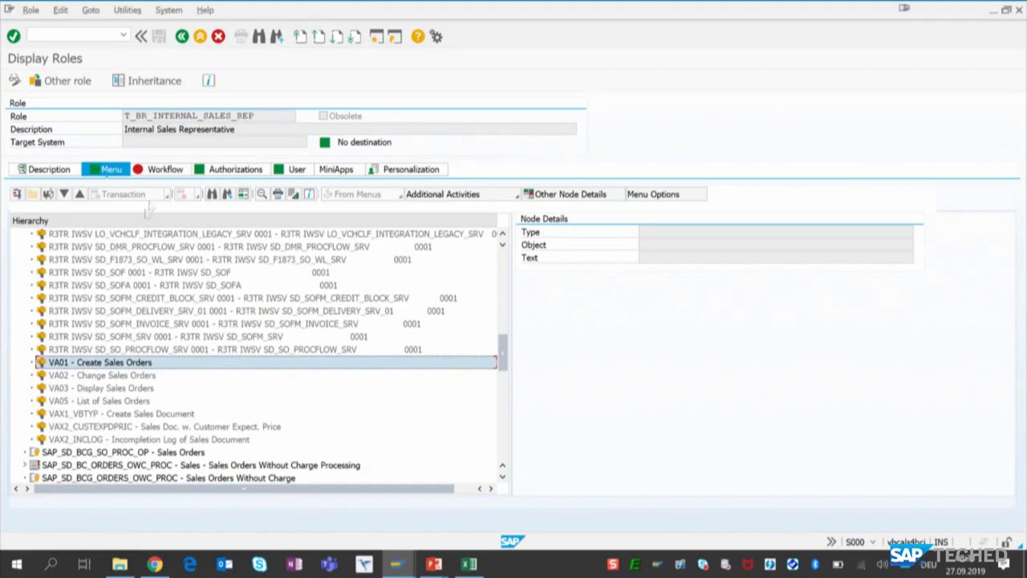
- Switch to the SAP Fiori launchpad in Chrome, leave the sales order and sign out the current user
left_click(155, 564)
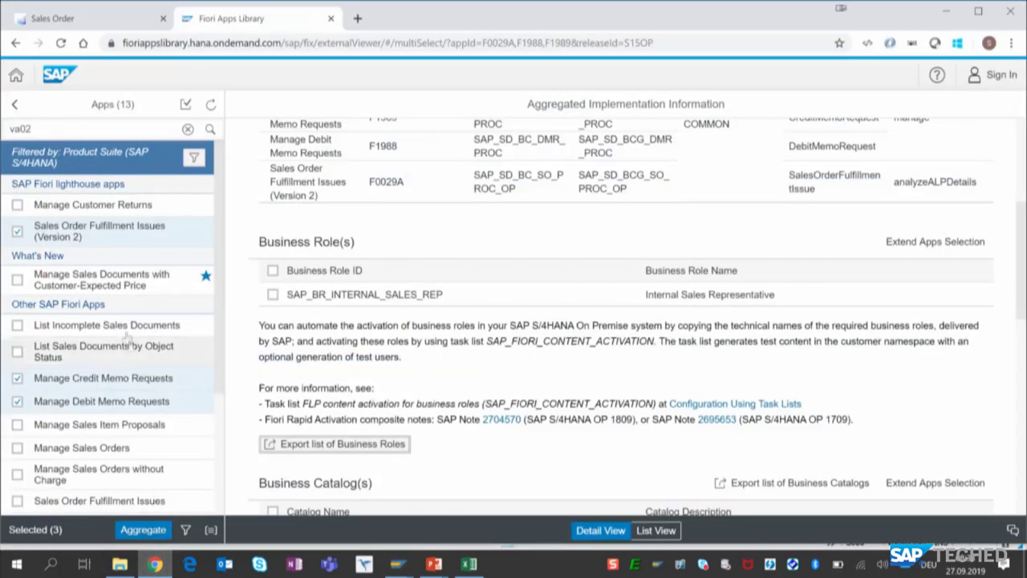
left_click(88, 18)
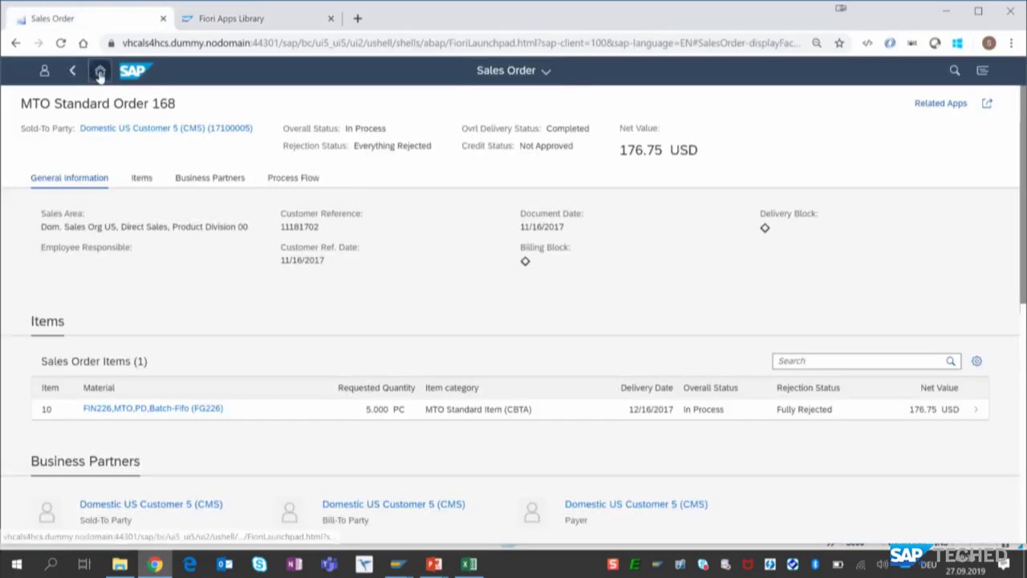
left_click(98, 72)
left_click(44, 71)
left_click(177, 150)
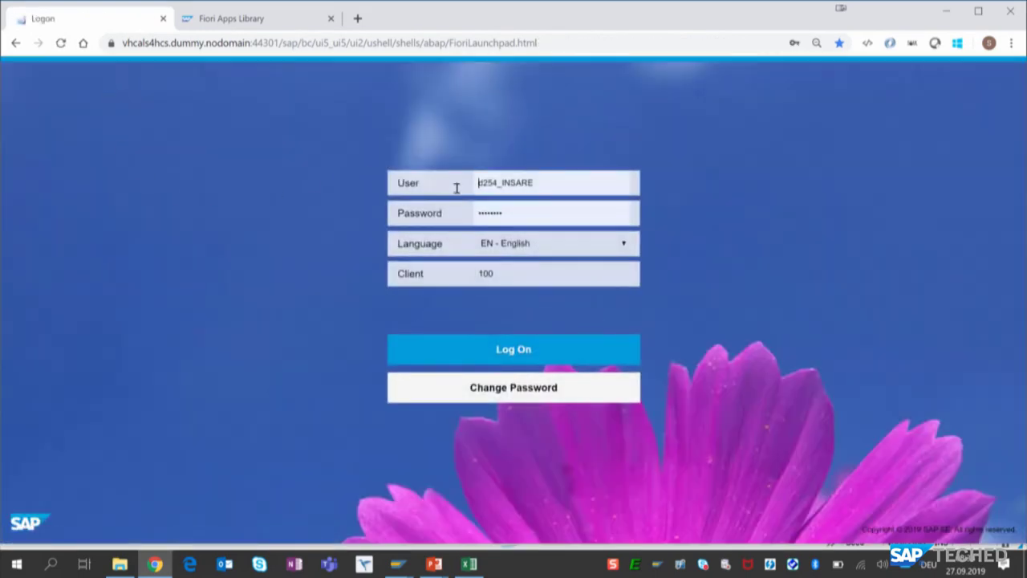
- Log on to the launchpad as the generated user t254_INSARe and save the login in the browser
left_click(484, 182)
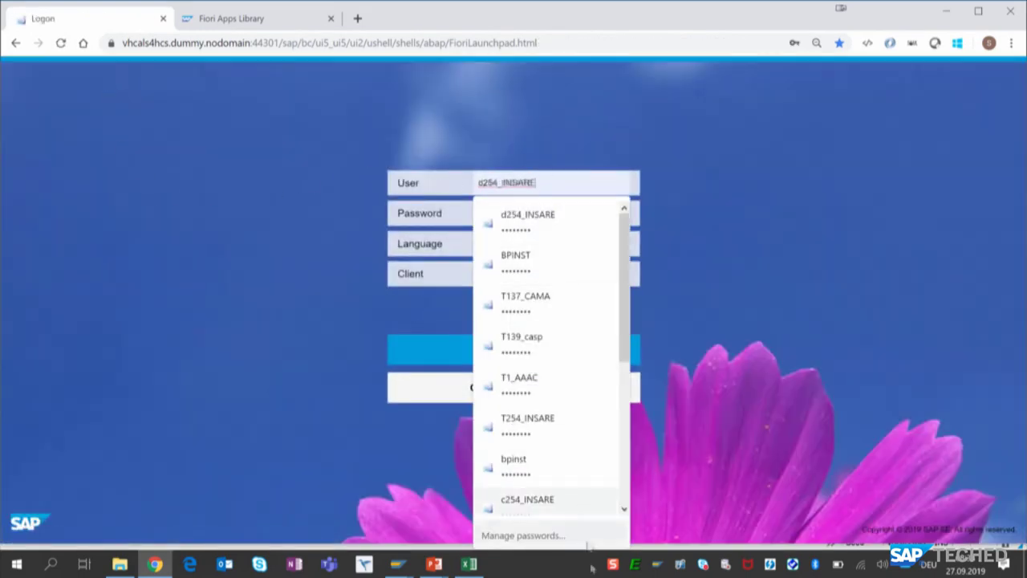
key("BackSpace")
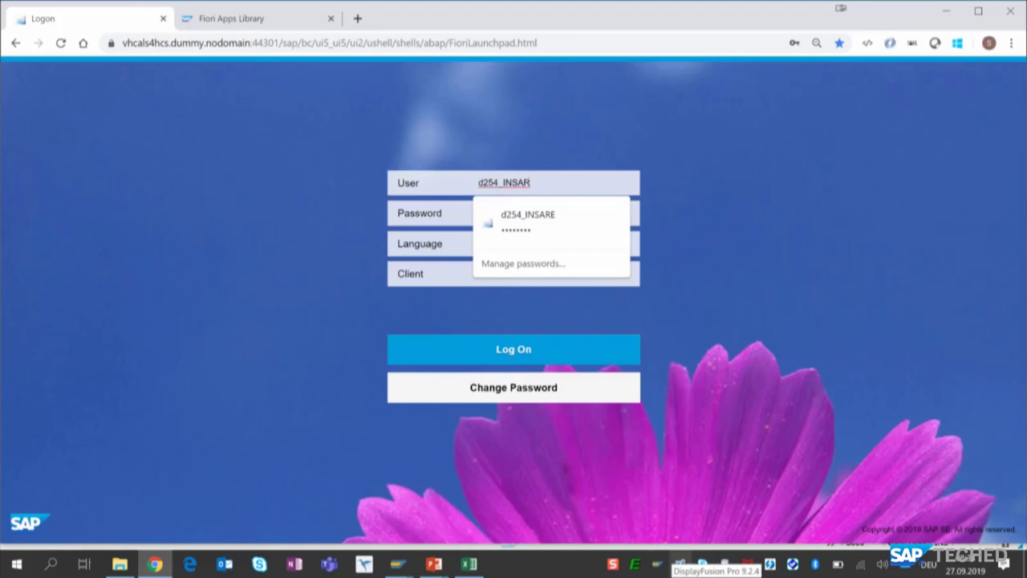
type("e")
key("Home")
key("Delete")
type("t")
key("Return")
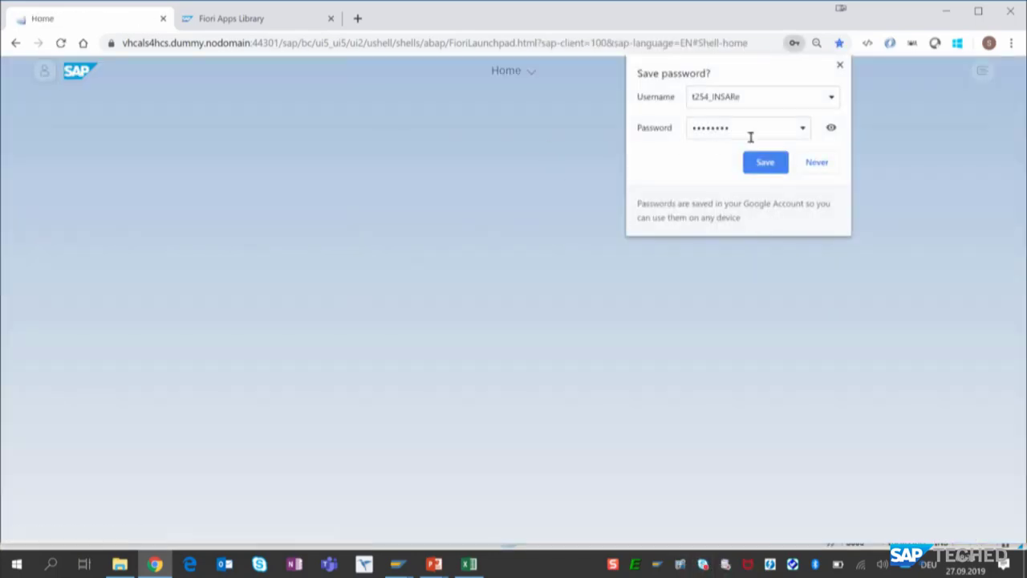
left_click(766, 164)
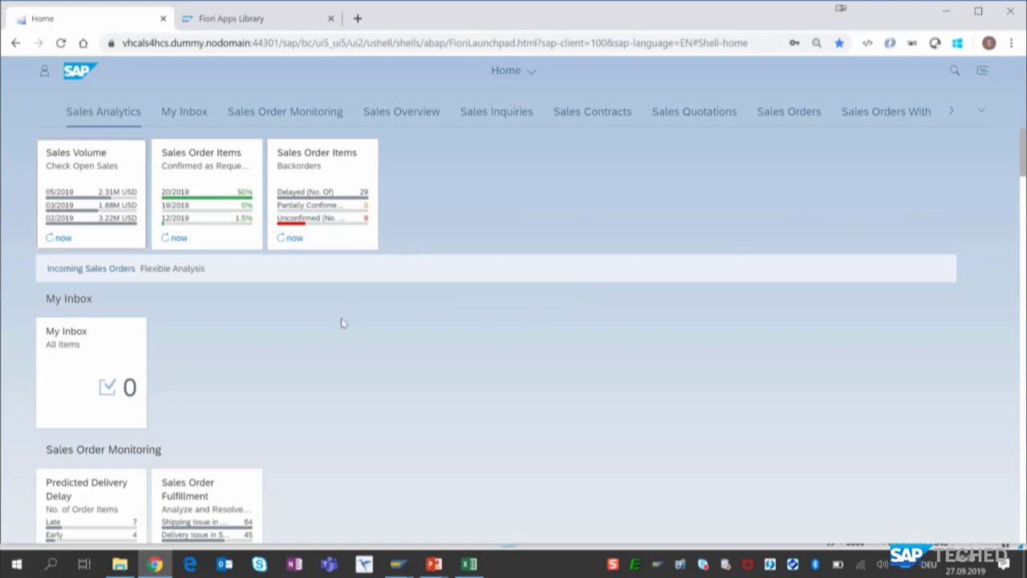
- Open the Sales Order Fulfillment app from the Sales Order Monitoring group and return to the PowerPoint slide show
scroll(389, 329, "down", 3)
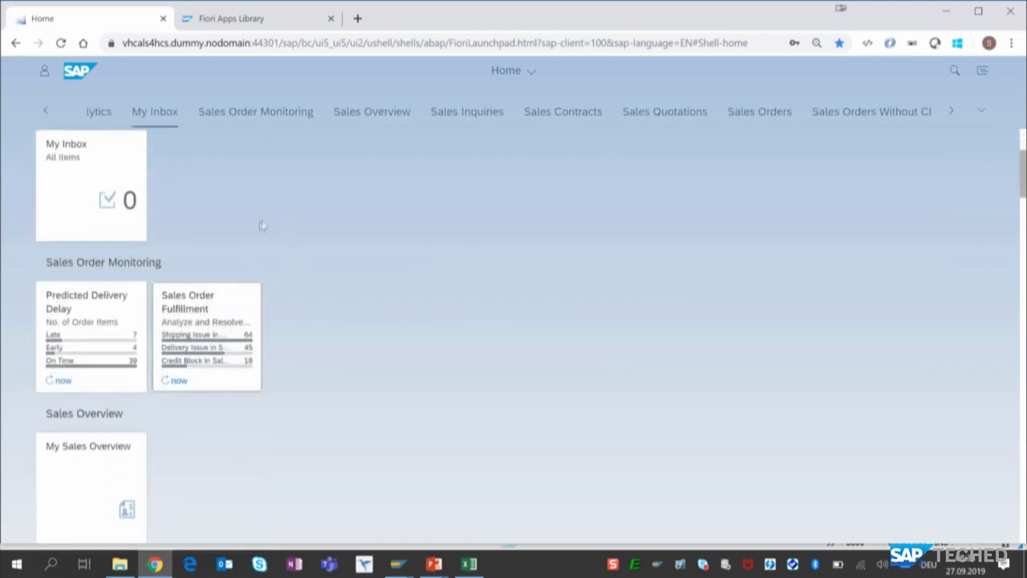
left_click(202, 353)
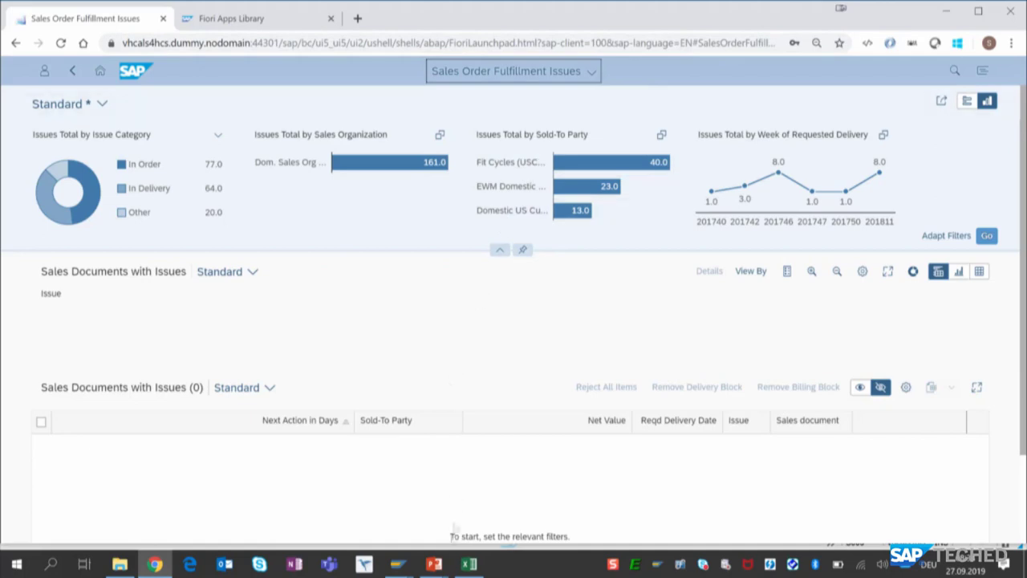
left_click(433, 564)
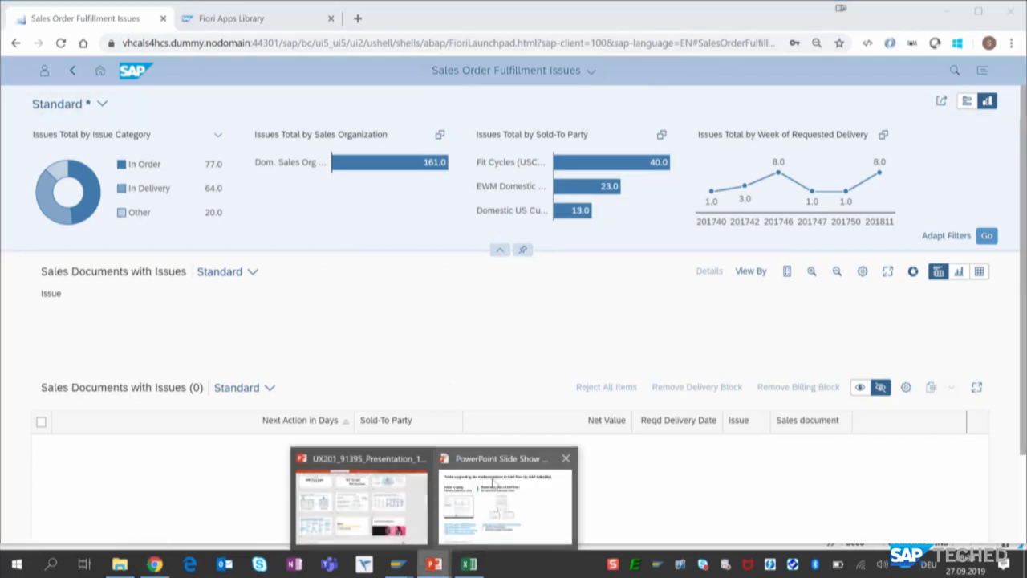
left_click(493, 483)
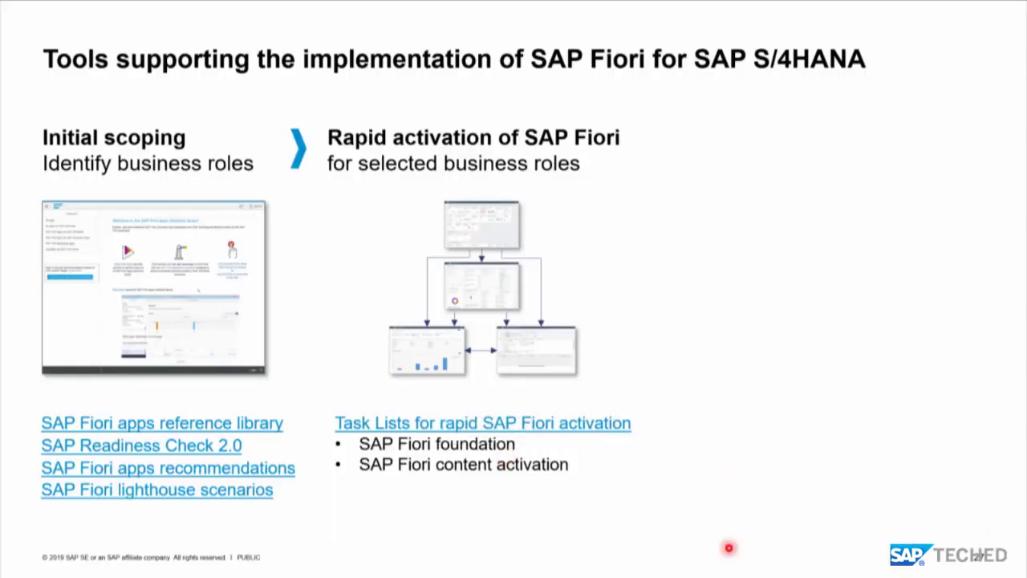
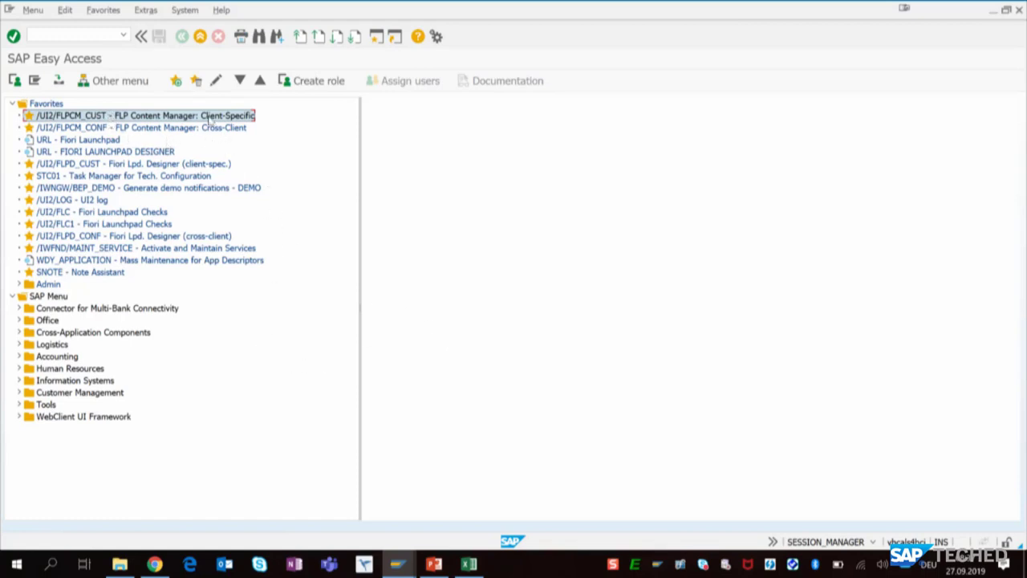
- Open the client-specific Launchpad Content Manager and show the catalogs containing the Sales Contract Fulfillment Rates - Currently Valid tile
double_click(206, 116)
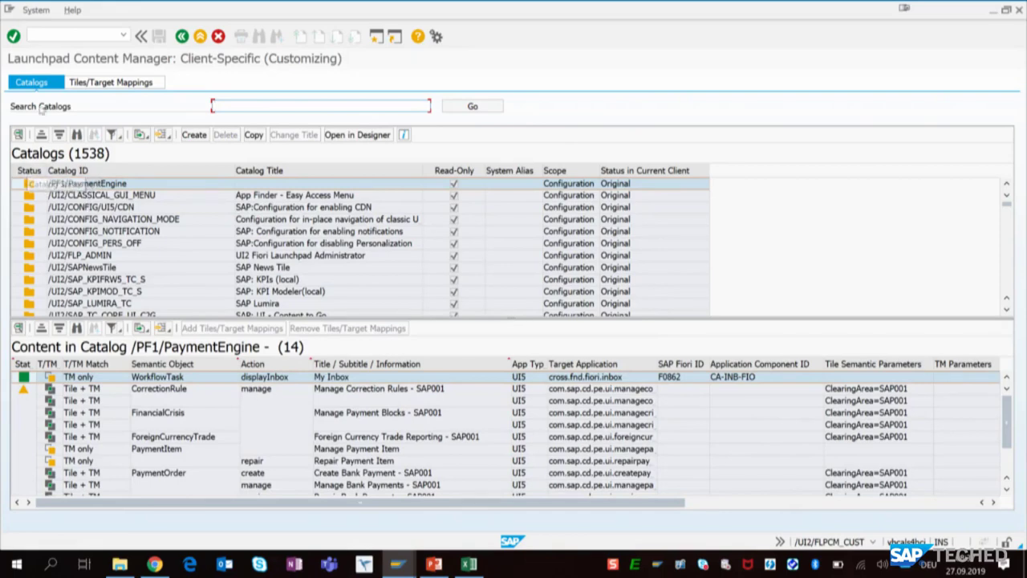
left_click(108, 83)
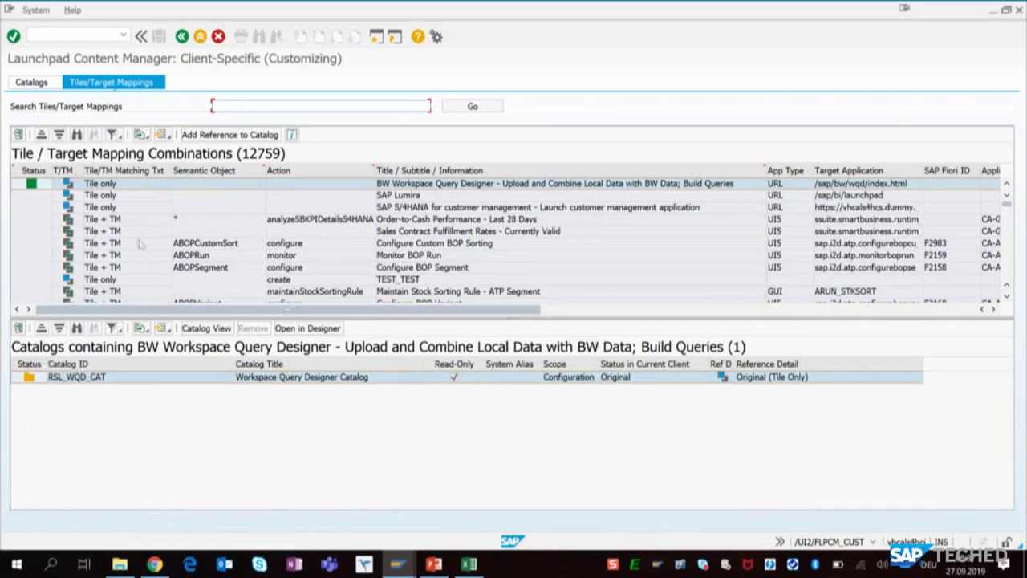
left_click(444, 231)
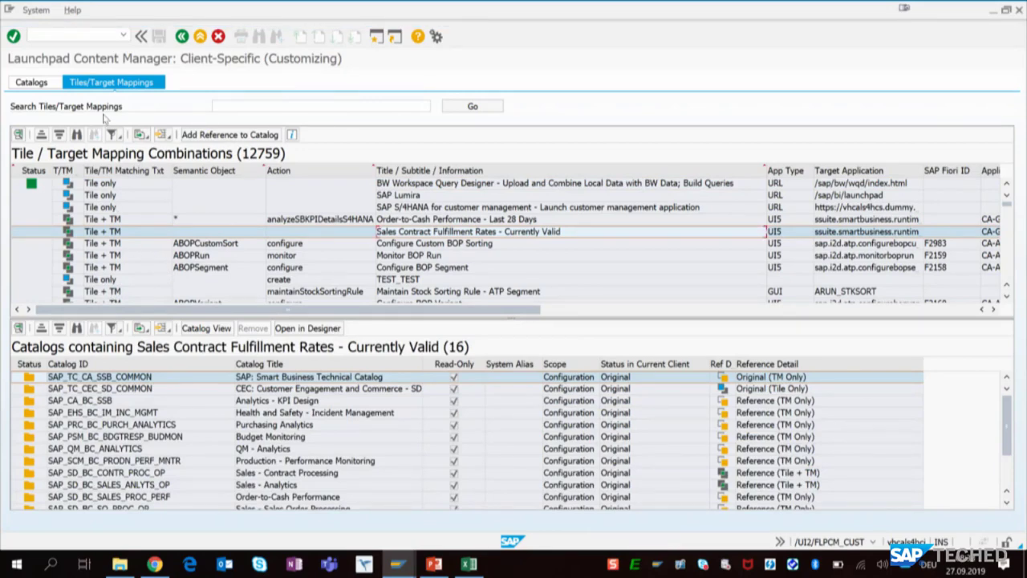
- Search the launchpad catalogs for QUOTATION
left_click(44, 85)
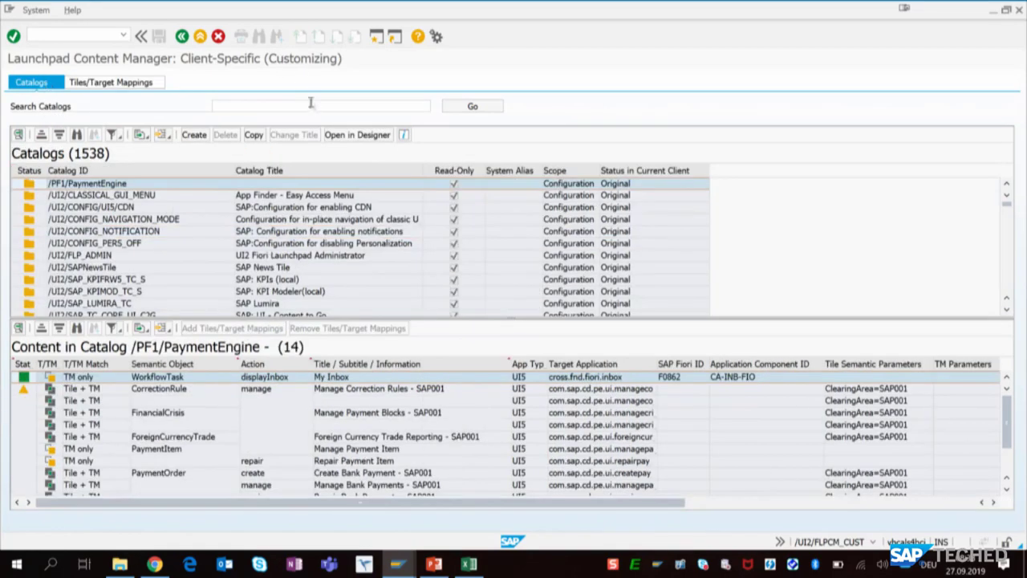
left_click(308, 106)
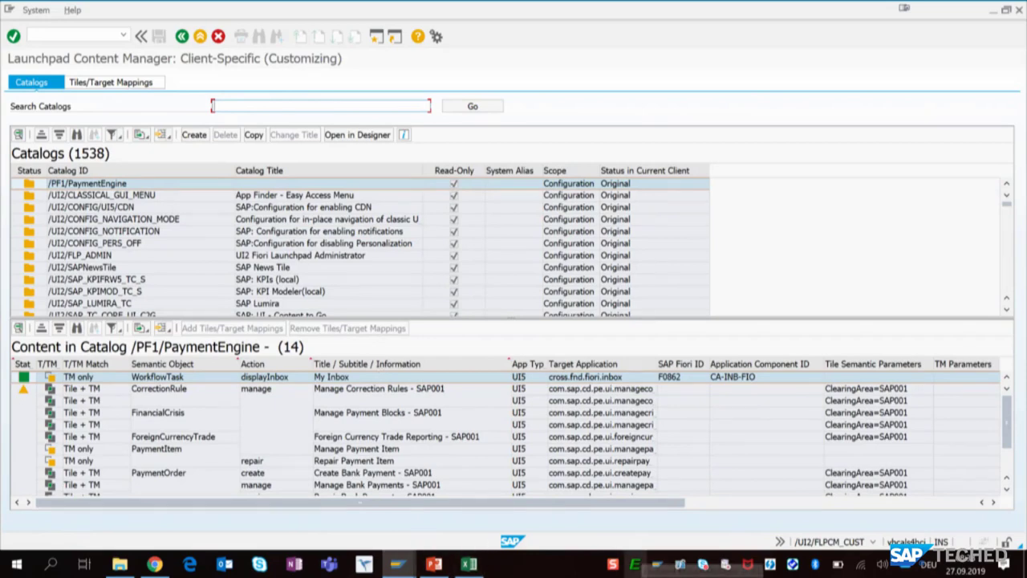
type("Quotaion")
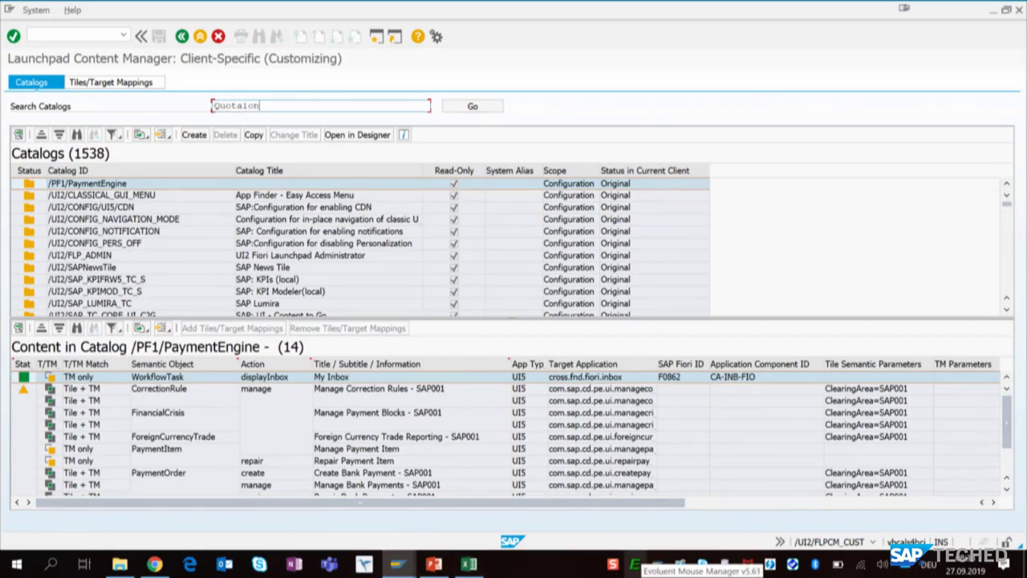
key("Return")
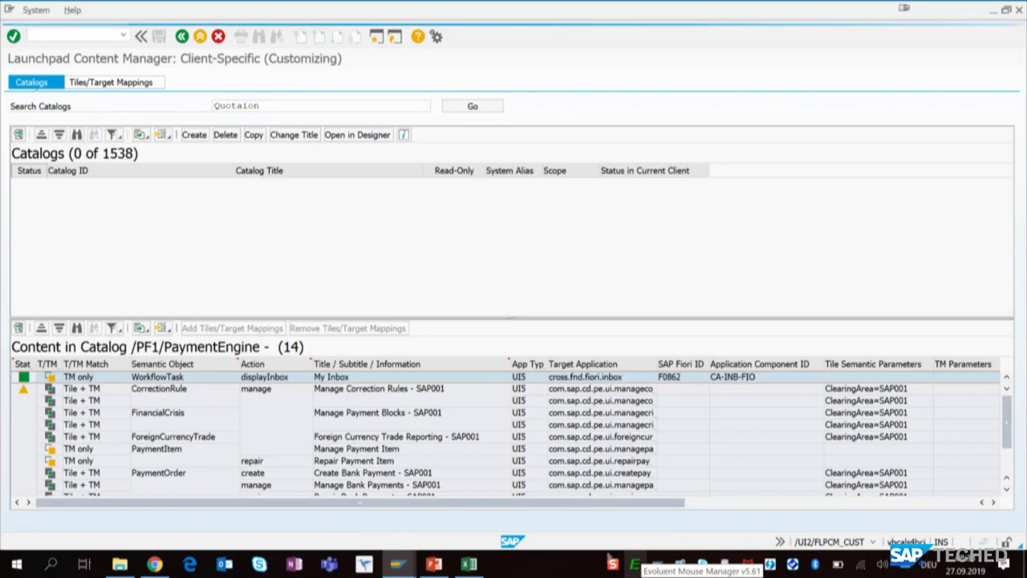
double_click(257, 105)
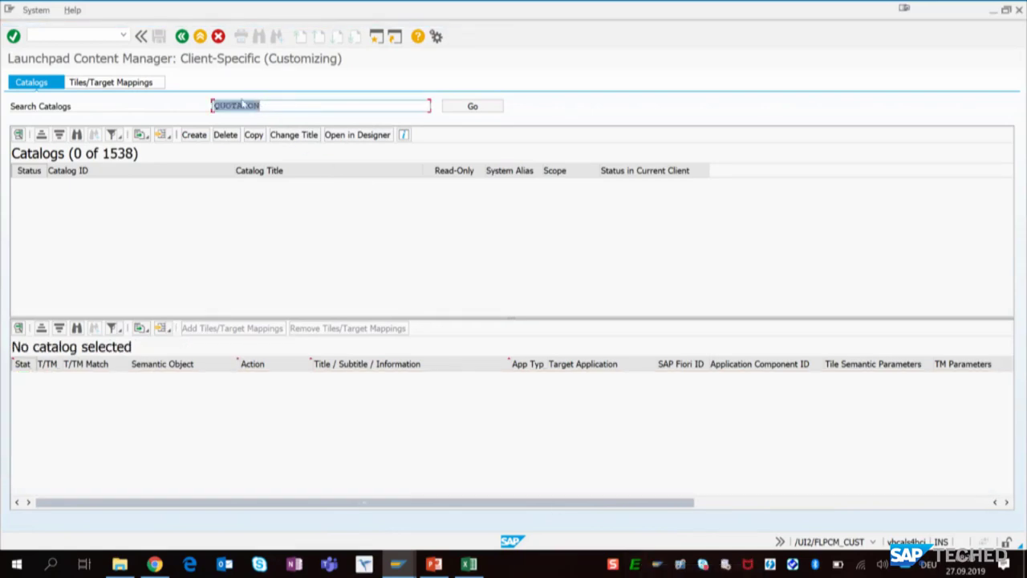
left_click(241, 104)
type("t")
key("Return")
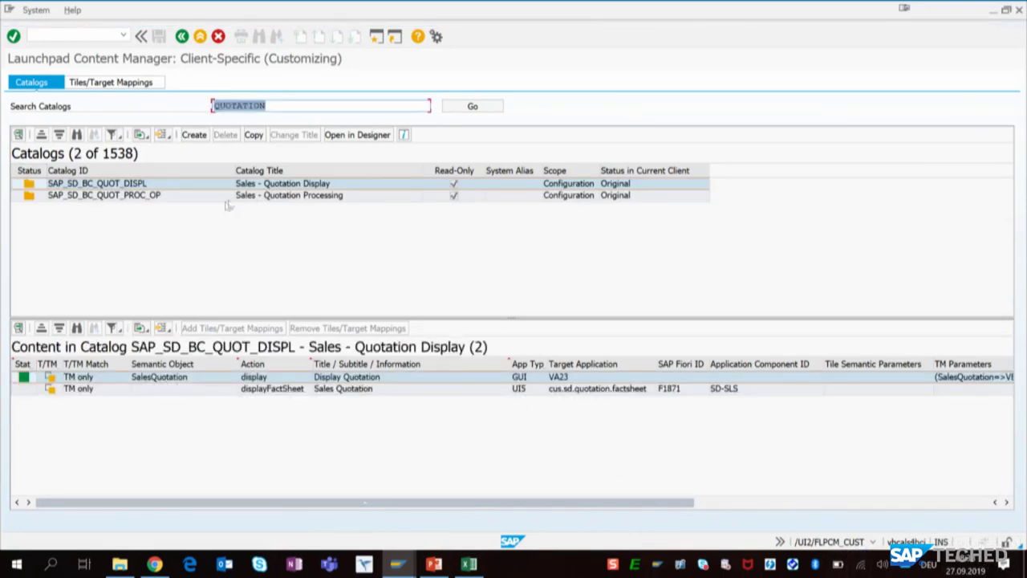
- Copy the catalog SAP_SD_BC_QUOT_PROC_OP to the new ID ZSKB_SD_BC_QUOT_PROC_OP, keeping the title Sales - Quotation Processing
left_click(252, 198)
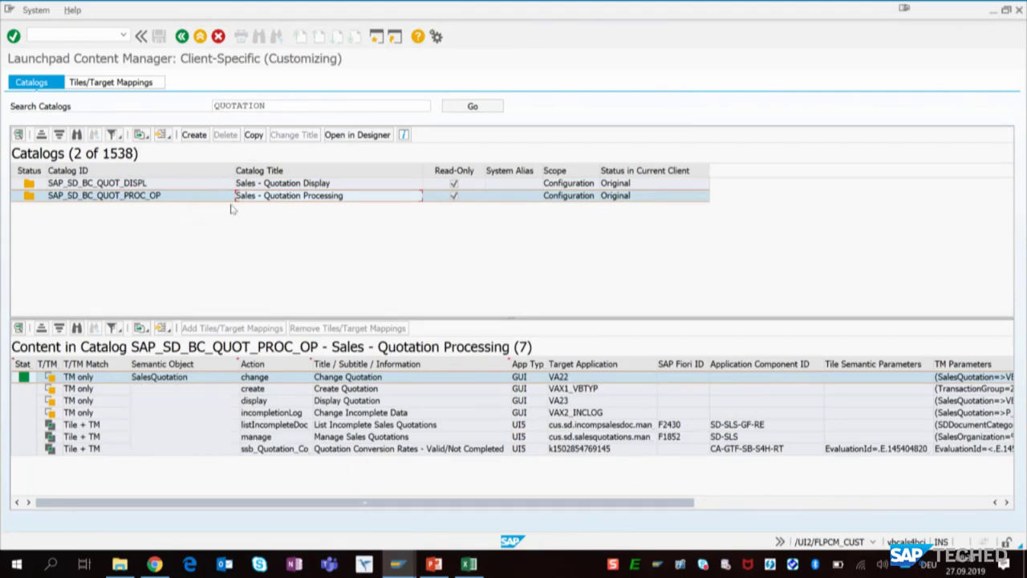
left_click(253, 135)
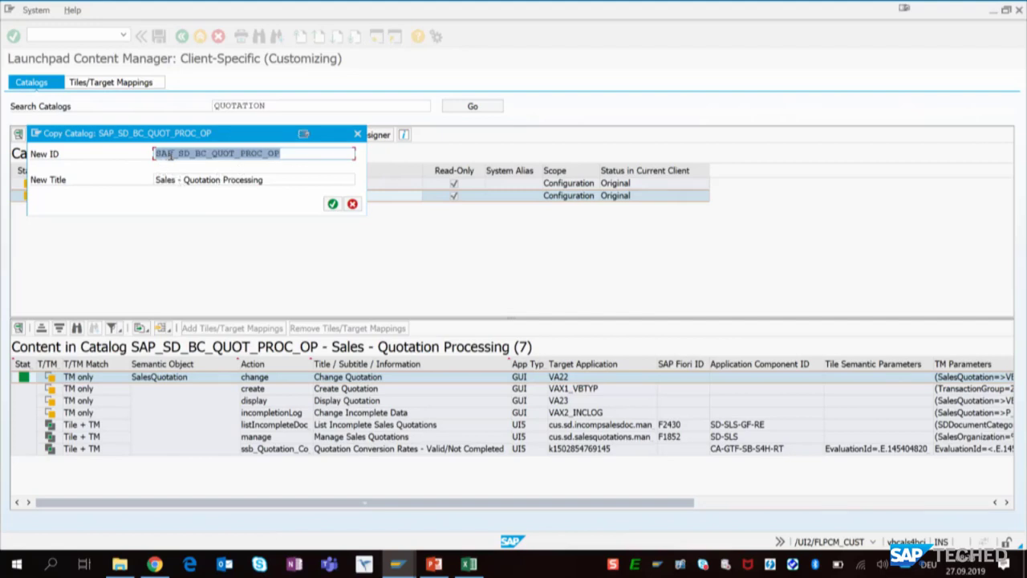
left_click_drag(170, 156, 139, 163)
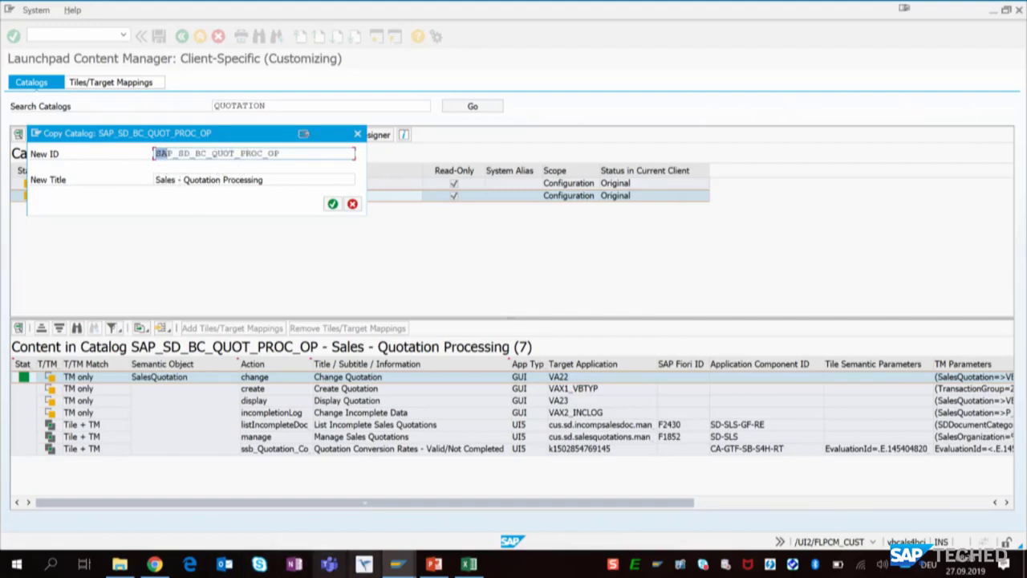
key("Delete")
key("Delete")
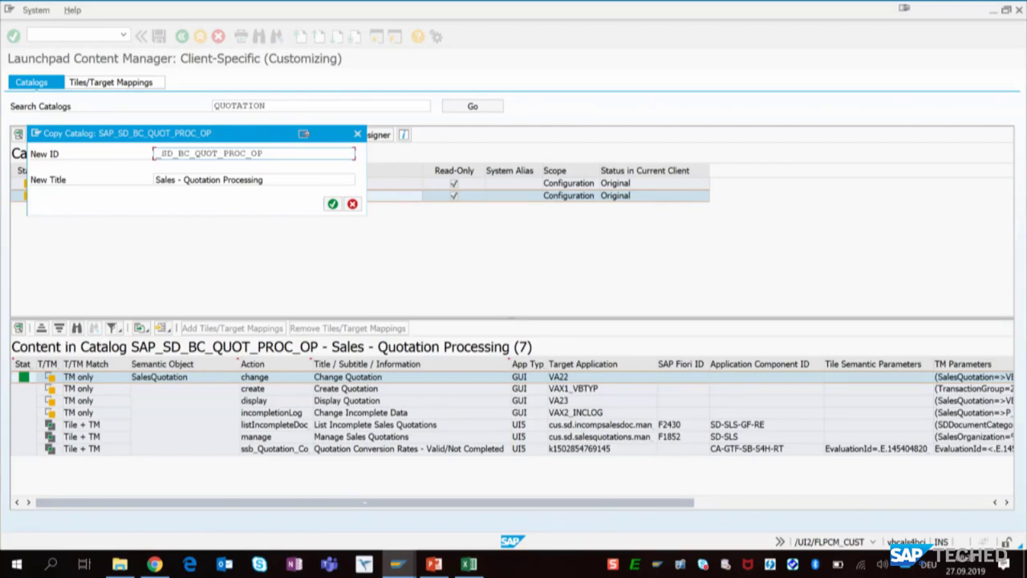
type("Z")
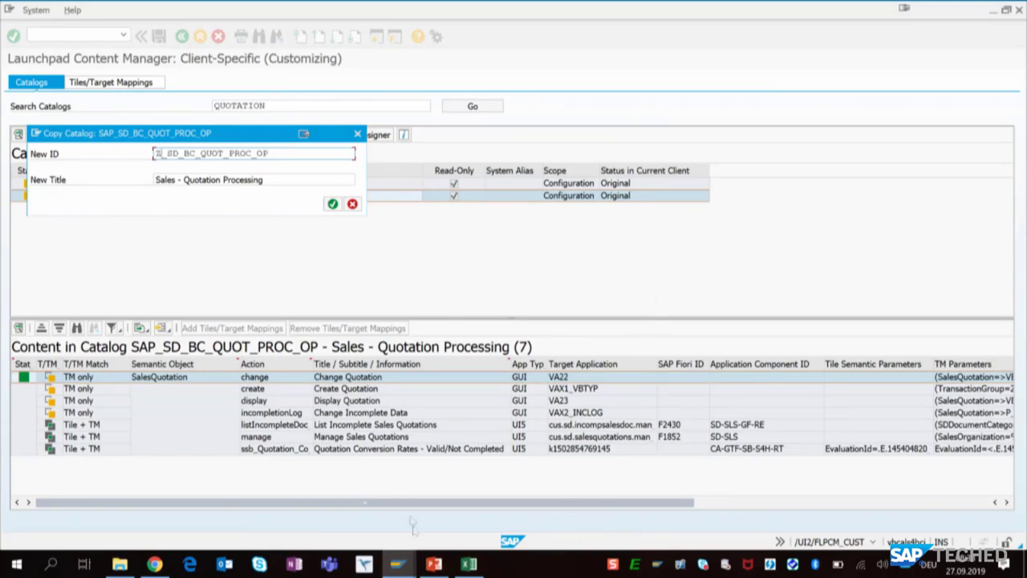
type("SKB")
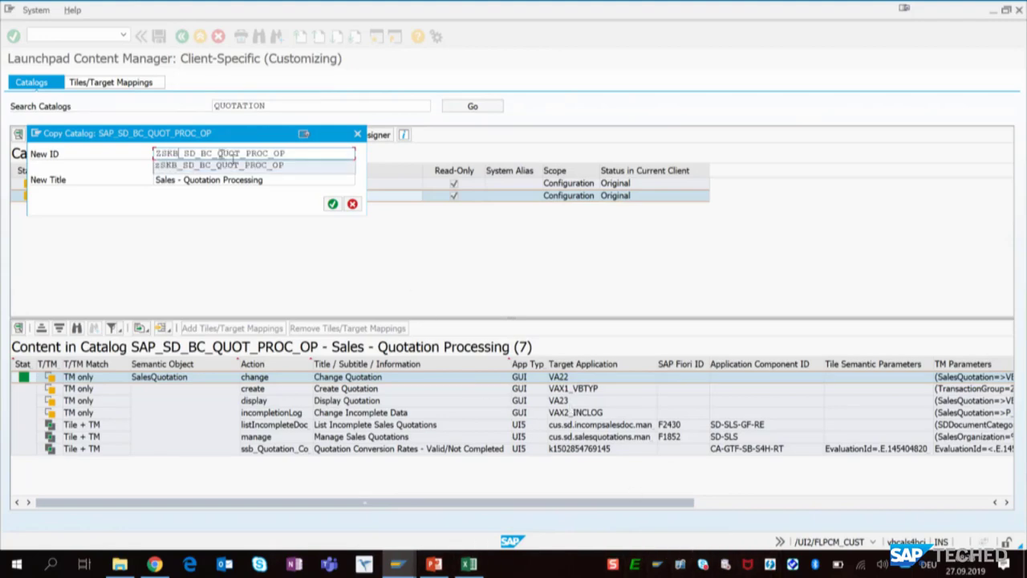
left_click(332, 204)
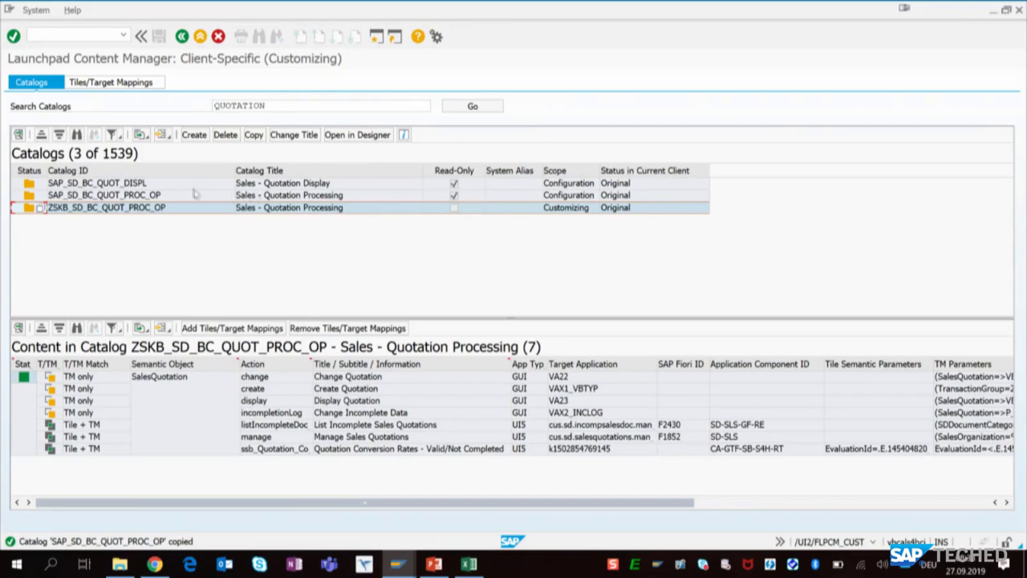
- Remove the tile and target mapping of Quotation Conversion Rates - Valid/Not Completed from catalog ZSKB_SD_BC_QUOT_PROC_OP
left_click(273, 184)
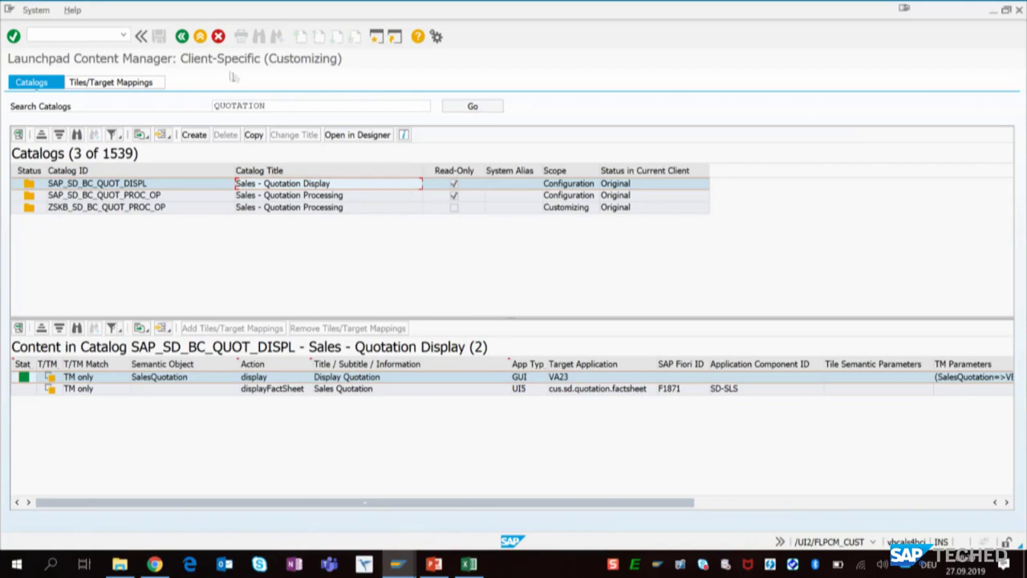
left_click(189, 207)
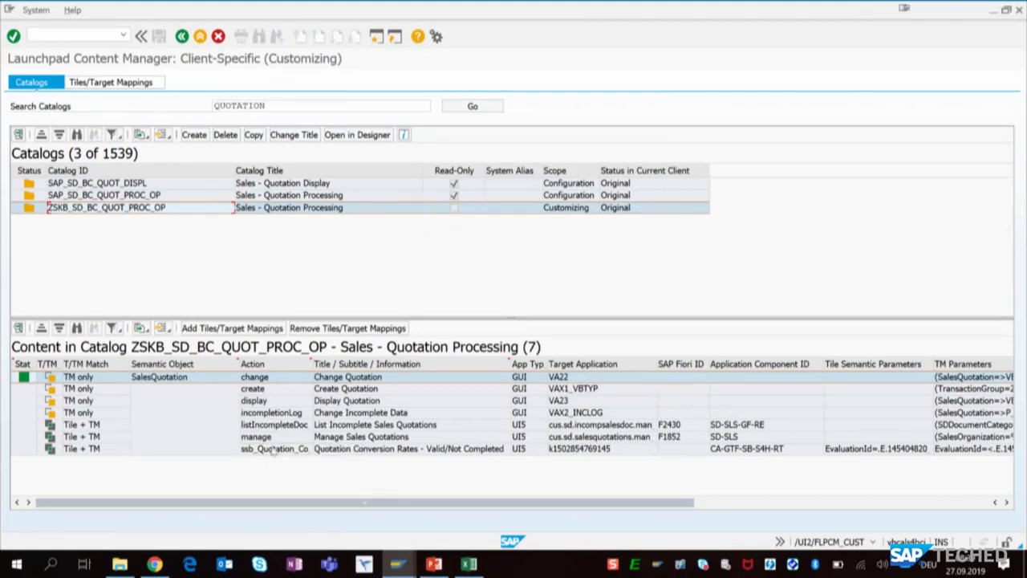
left_click(91, 449)
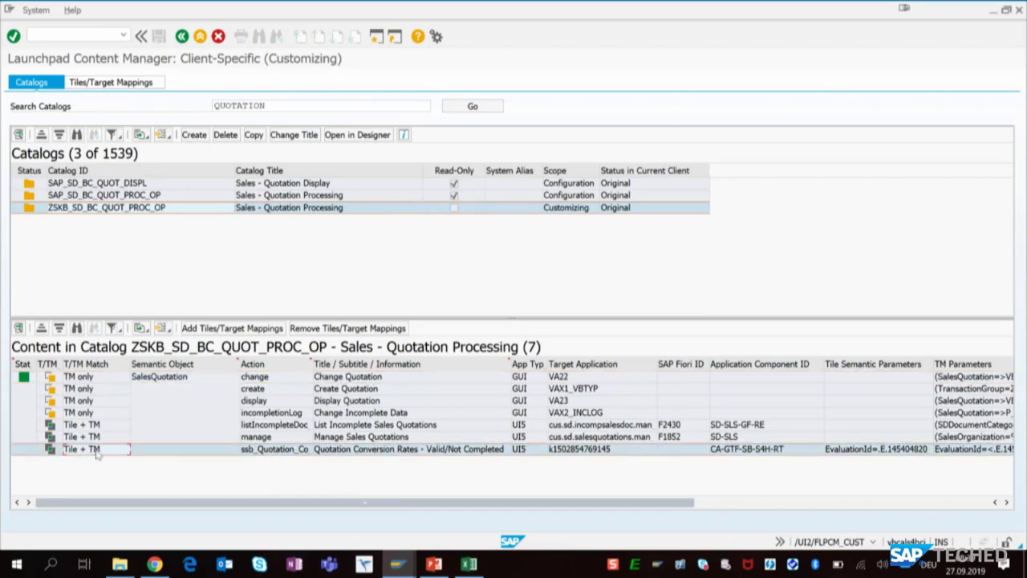
left_click(318, 331)
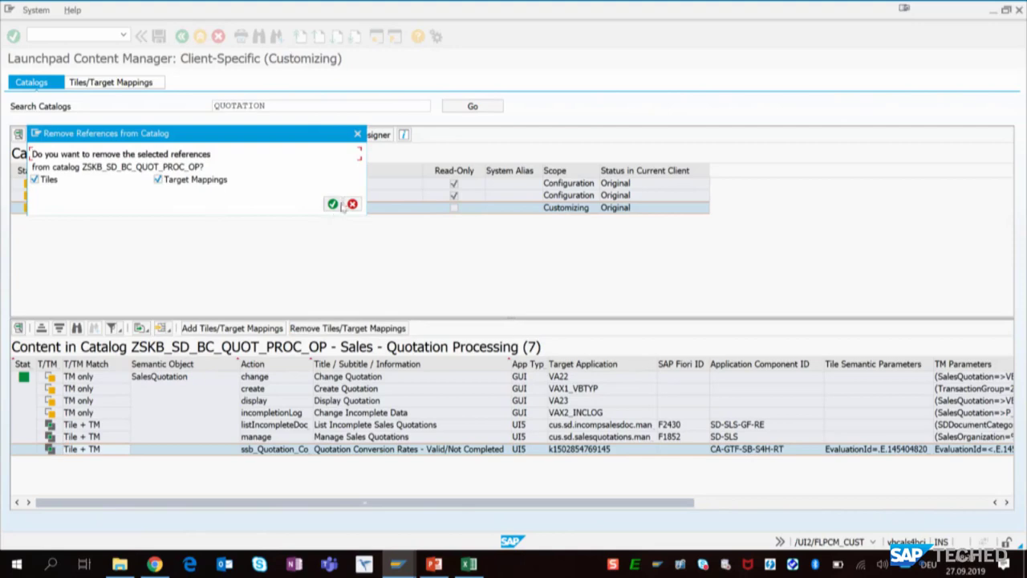
left_click(332, 203)
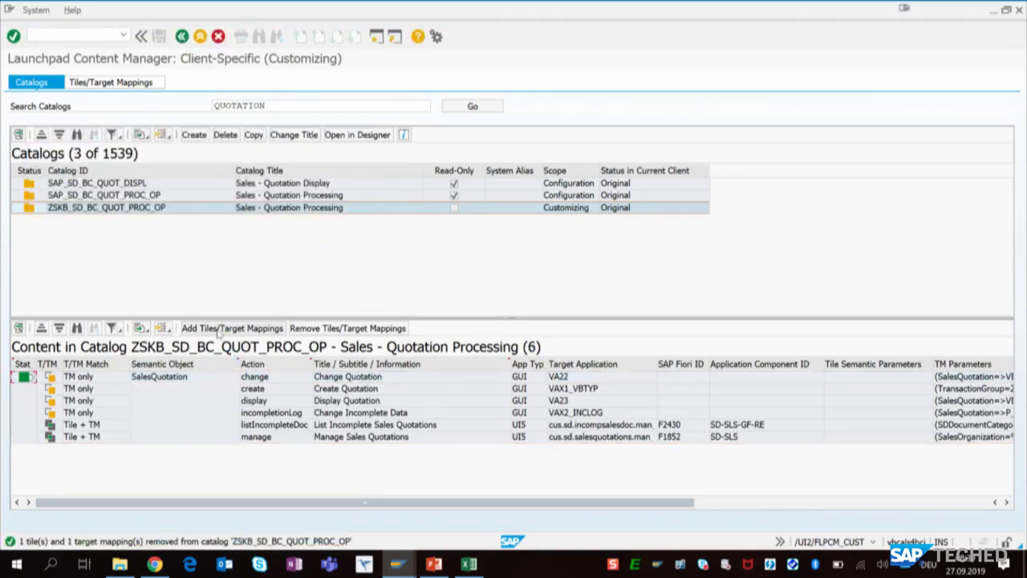
- Open the selection of tiles/target mappings to add to the ZSKB catalog and narrow its Title / Subtitle / Information column
left_click(219, 331)
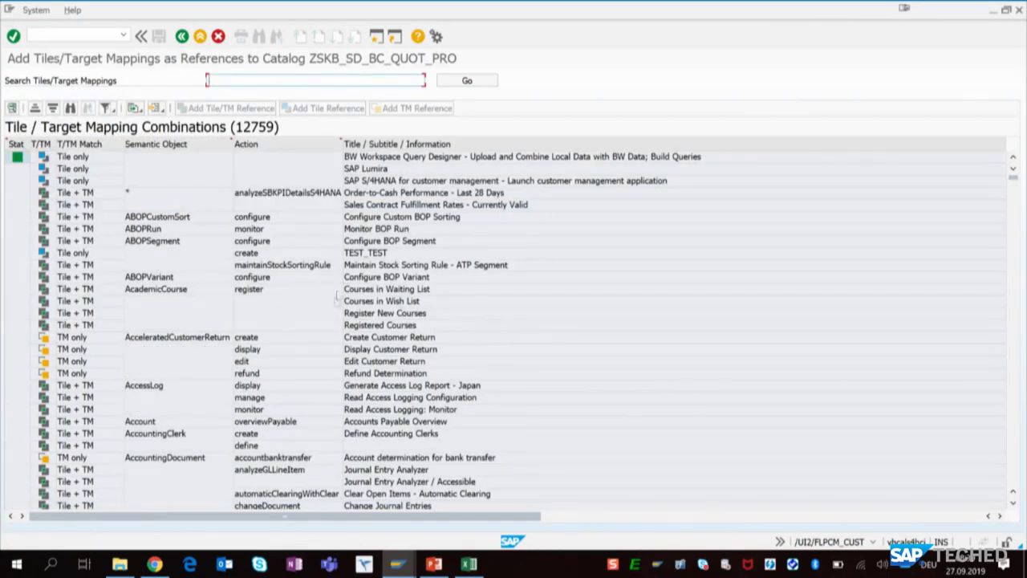
left_click_drag(337, 516, 558, 515)
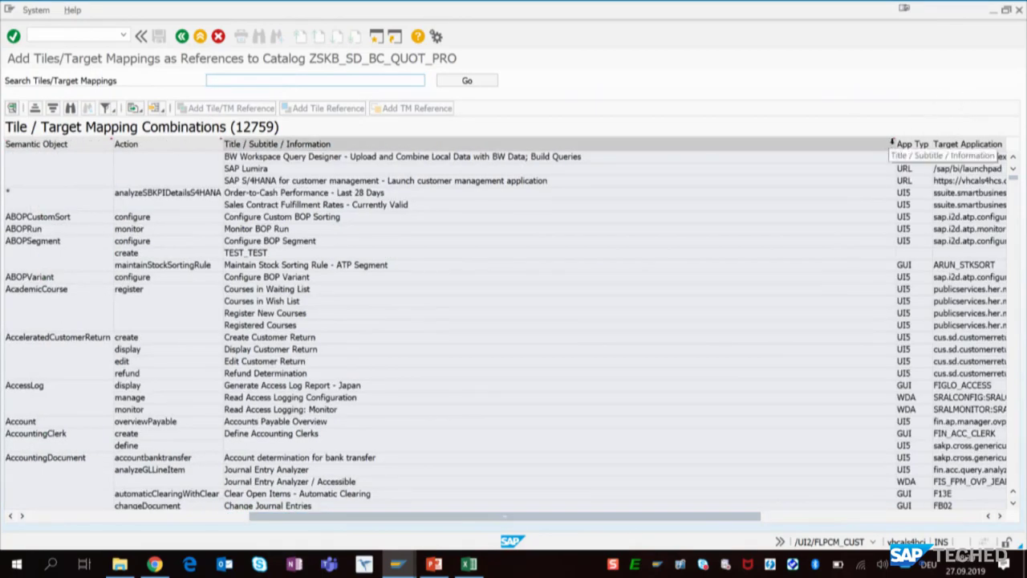
left_click(892, 143)
left_click_drag(893, 144, 554, 233)
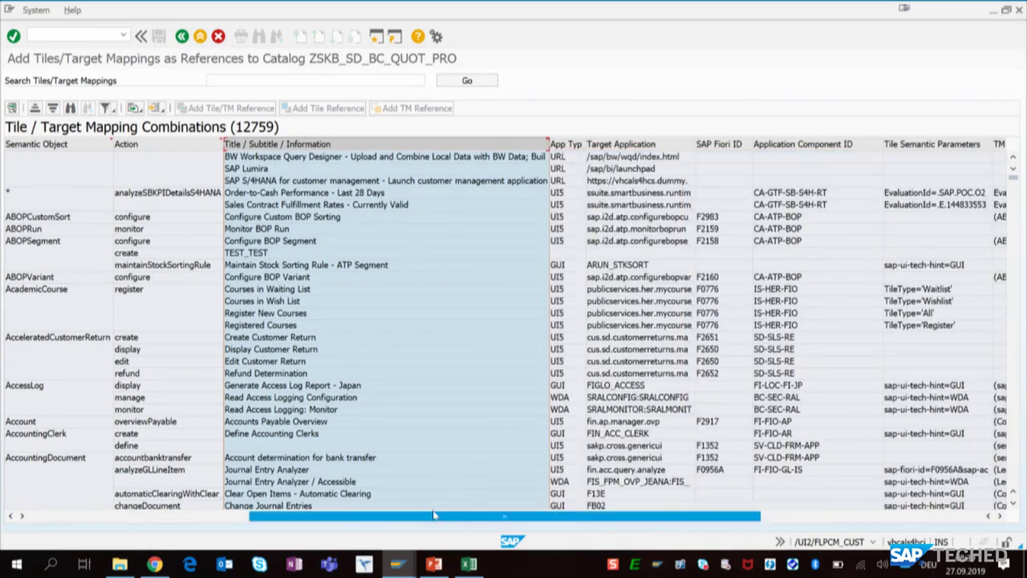
left_click_drag(434, 517, 215, 518)
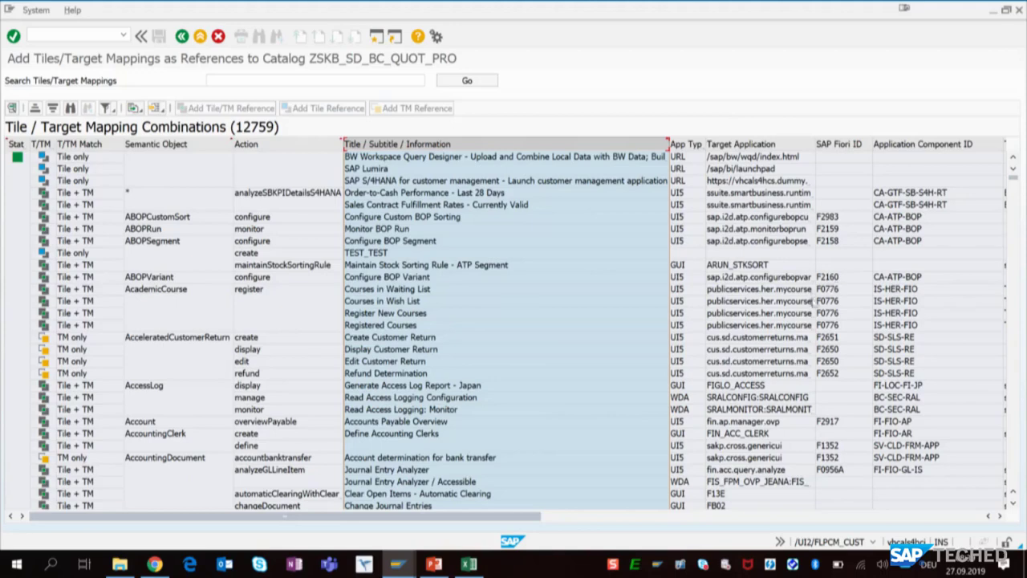
- Search the tiles/target mappings available for the ZSKB catalog for VA26, and return to the catalog overview without adding a reference
left_click(254, 78)
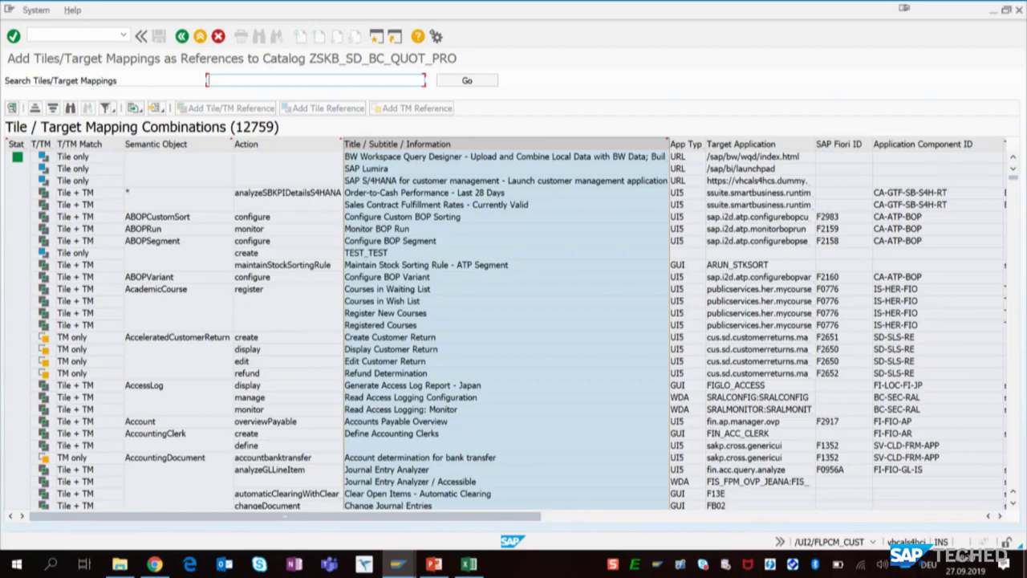
type("VA")
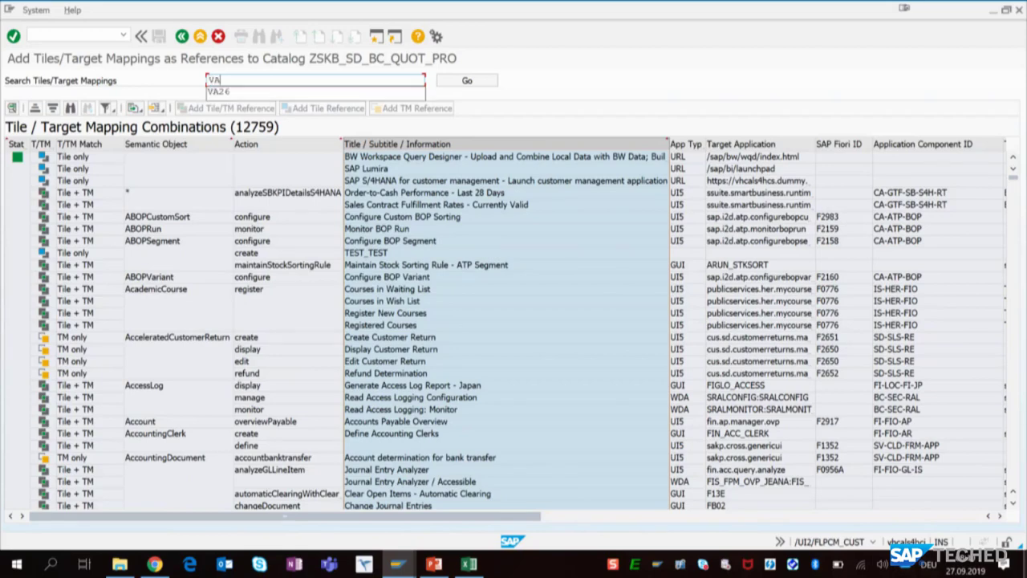
type("26")
key("Return")
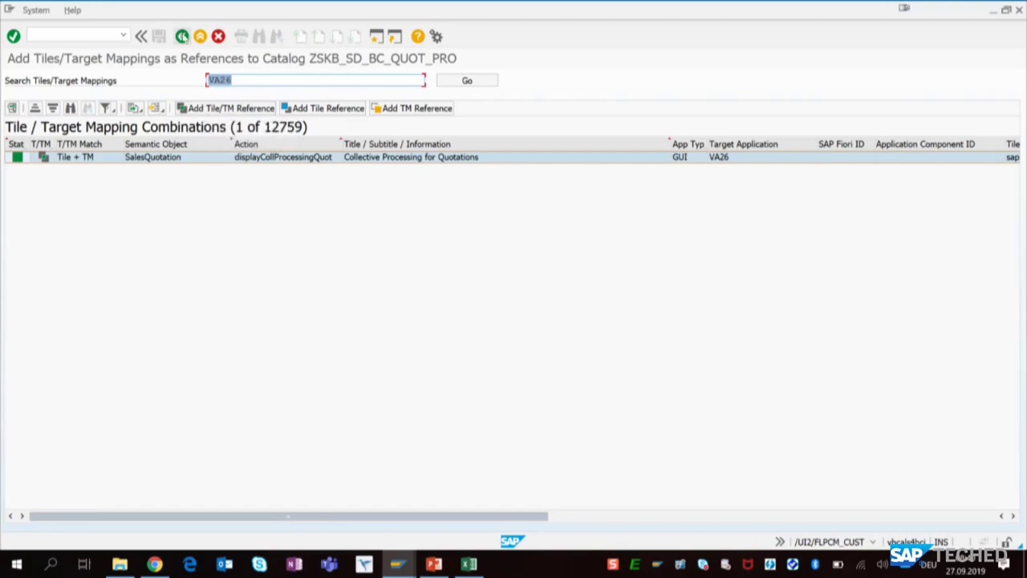
left_click(182, 37)
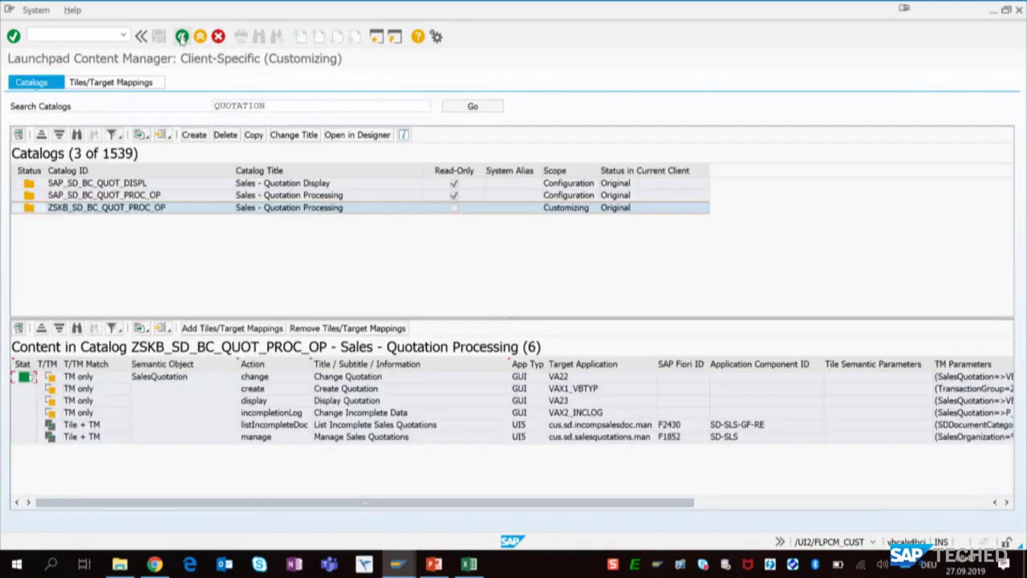
- Search all tile/target mapping combinations for VA26 to show its containing catalogs, and close the open Excel window
left_click(140, 83)
left_click(232, 106)
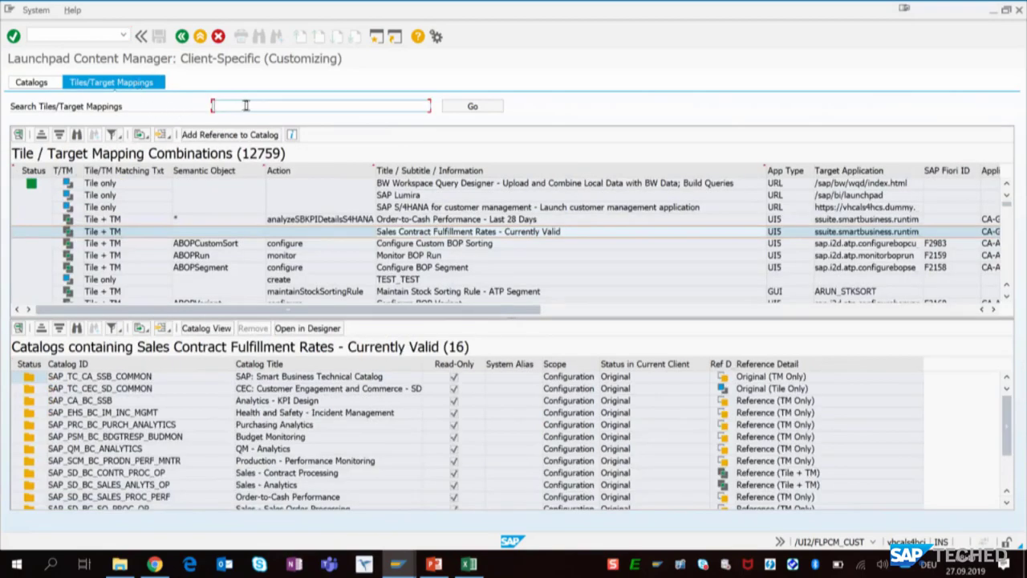
type("VA")
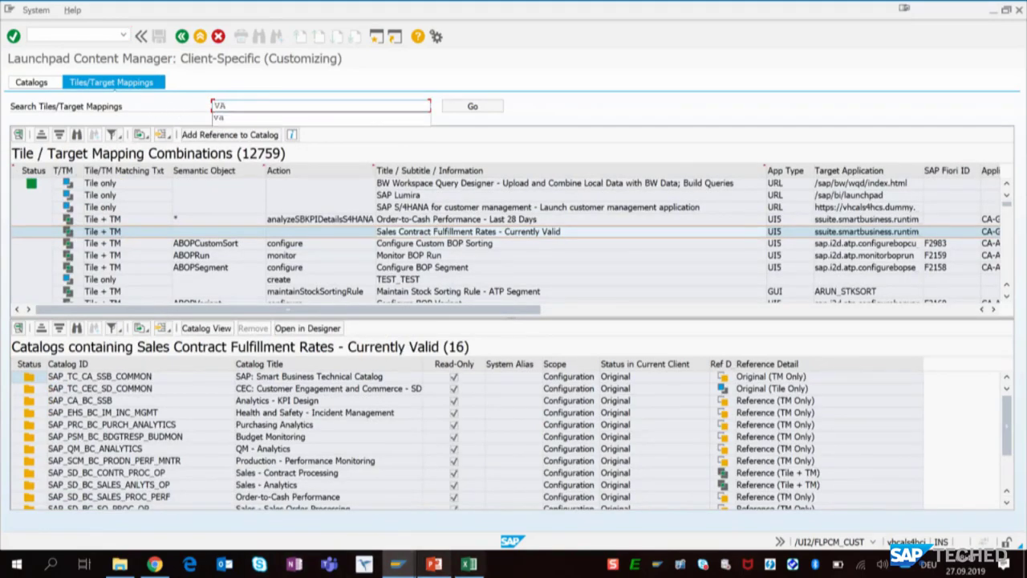
type("26")
mouse_move(469, 564)
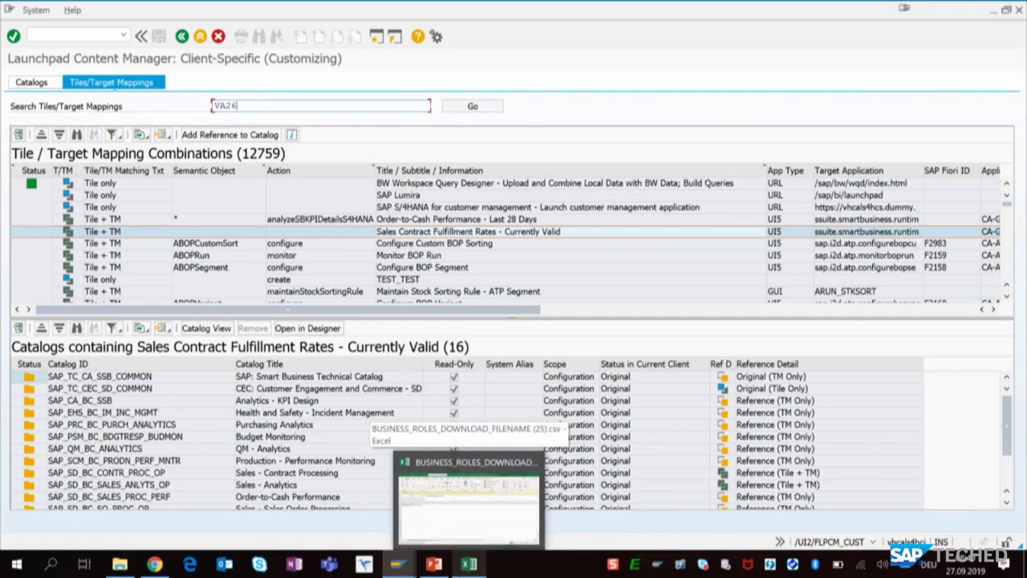
key("Return")
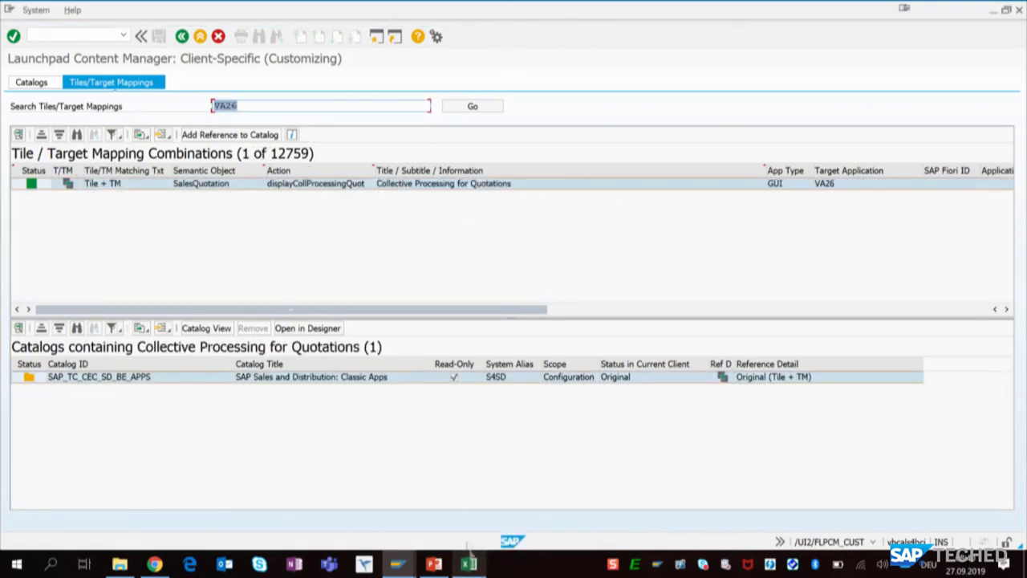
right_click(468, 565)
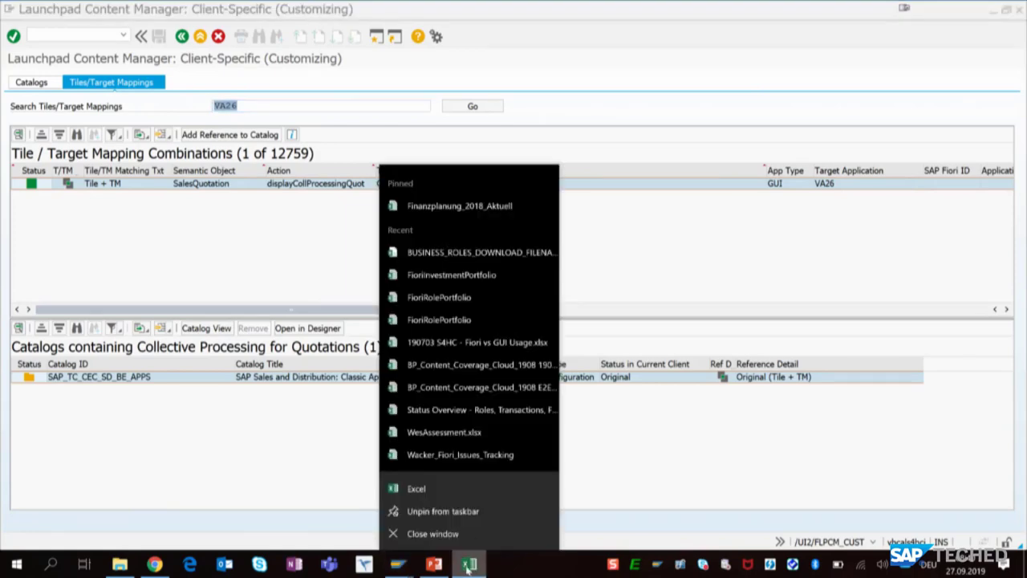
left_click(438, 533)
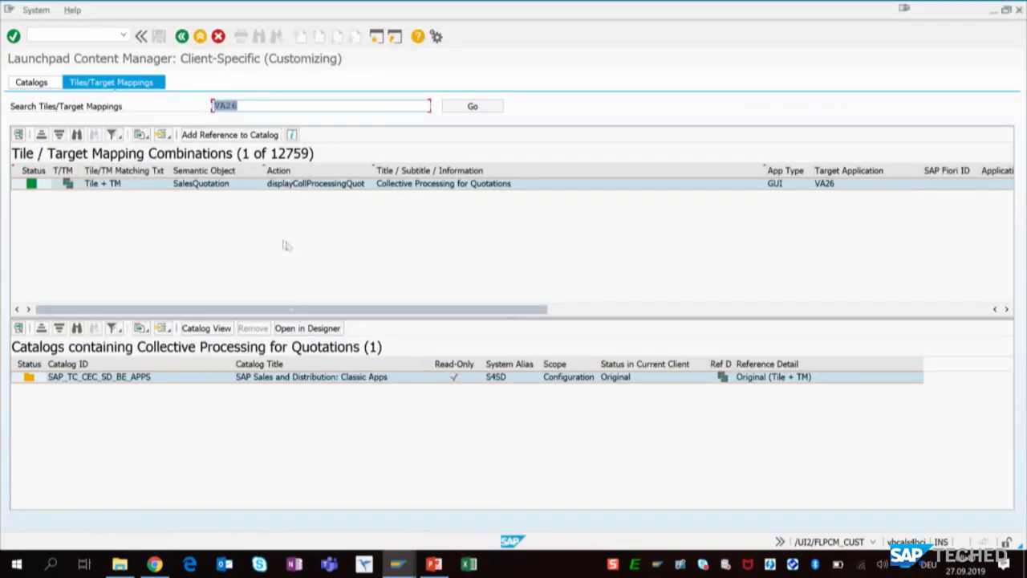
- Add the VA26 tile and target mapping as a reference to catalog ZSKB_SD_BC_QUOT_PROC_OP and select it in that catalog's content
left_click(229, 185)
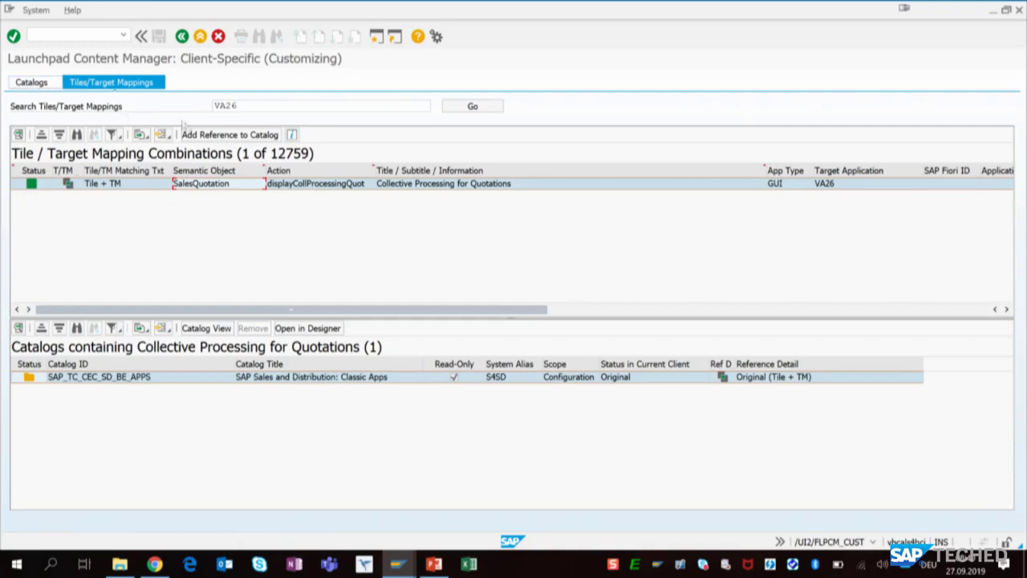
left_click(229, 135)
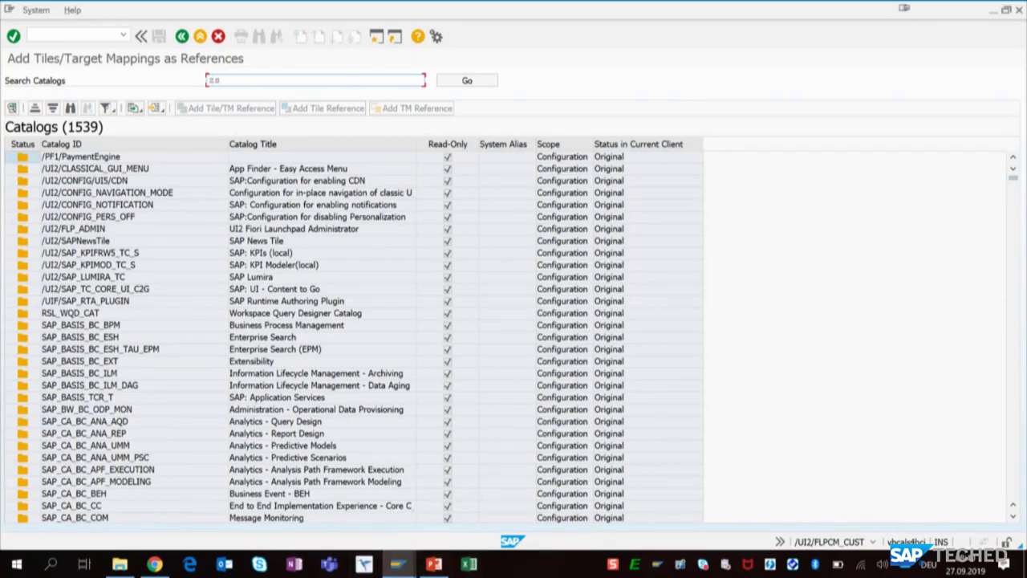
left_click(230, 80)
type("zskb")
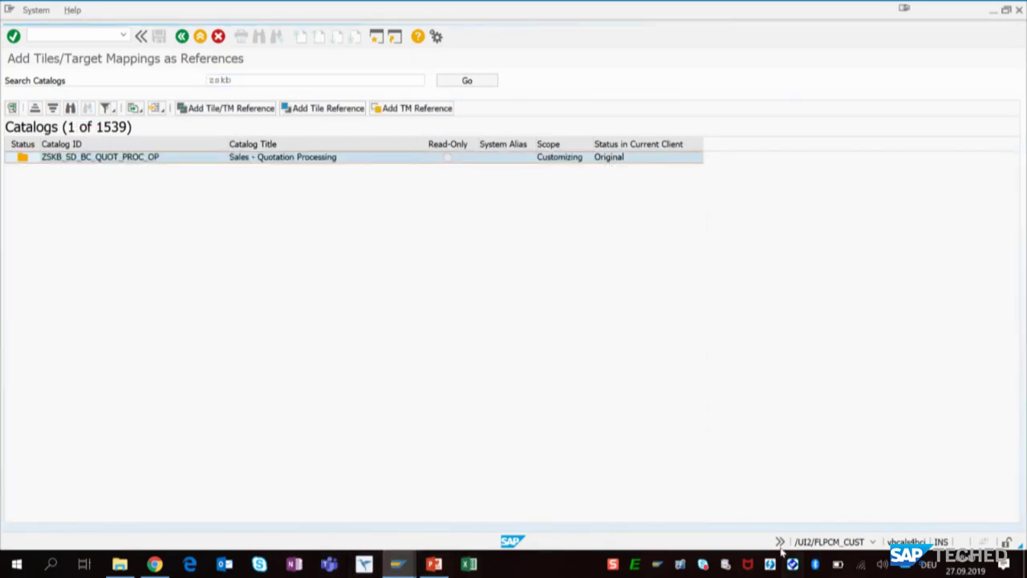
left_click(305, 159)
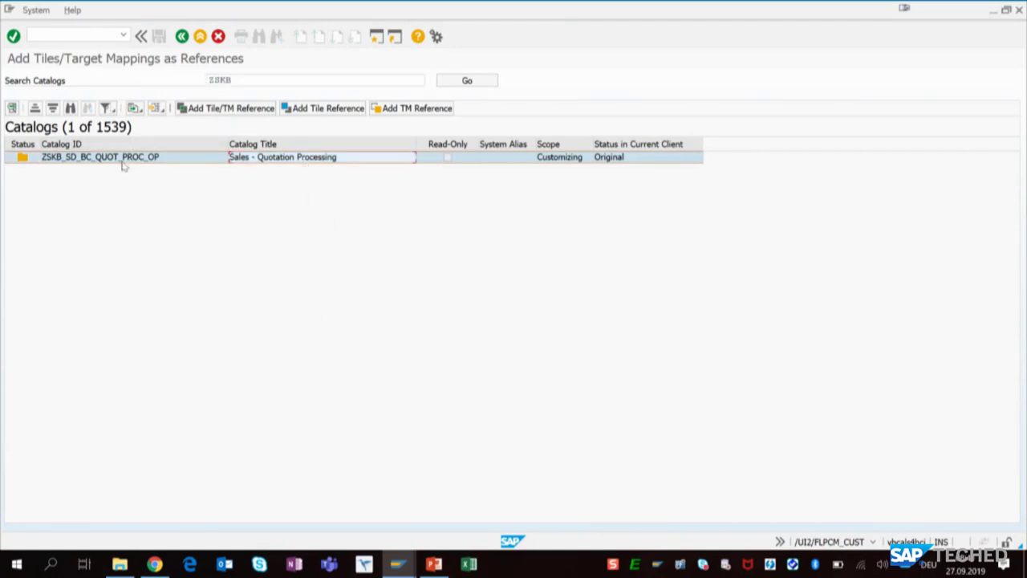
left_click(206, 112)
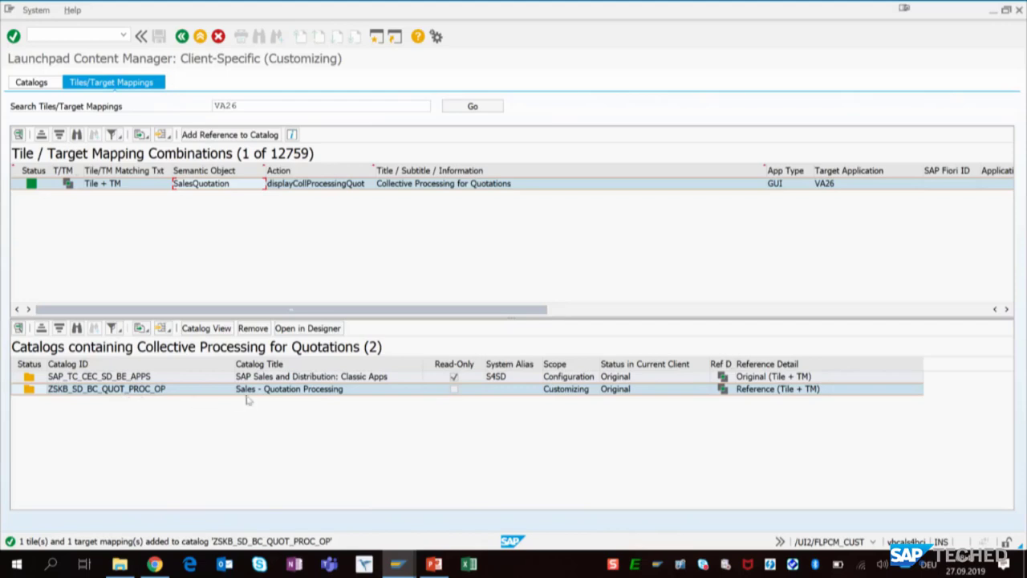
left_click(30, 83)
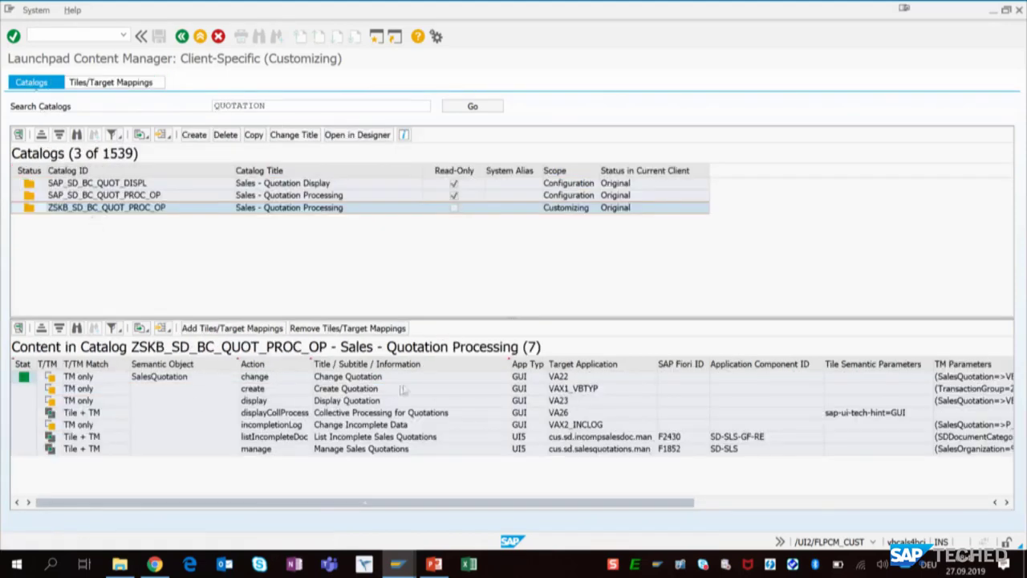
left_click(562, 413)
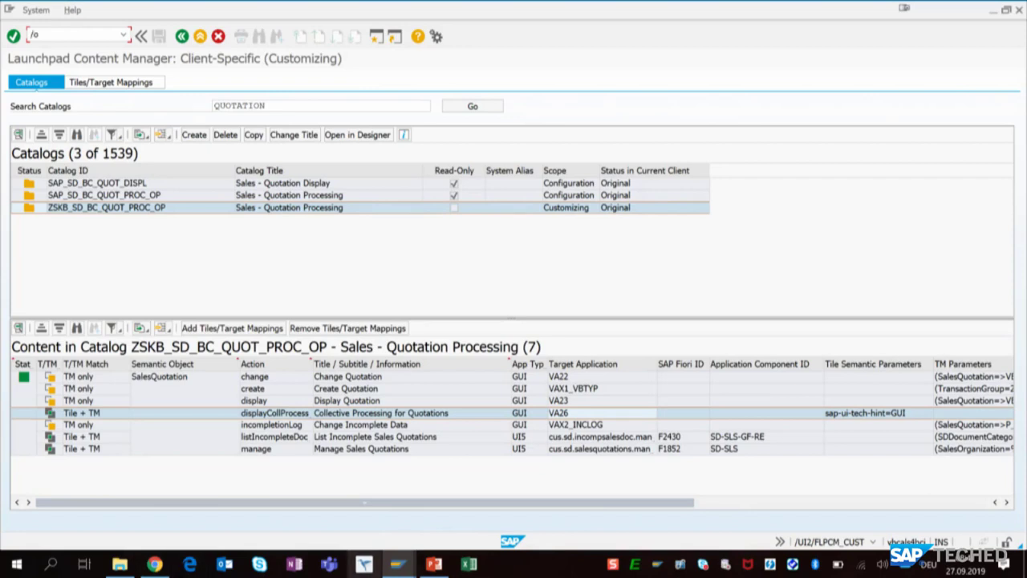
- Open role T_BR_INTERNAL_SALES_REP for changing in role maintenance (PFCG) and display its role menu
type("/o")
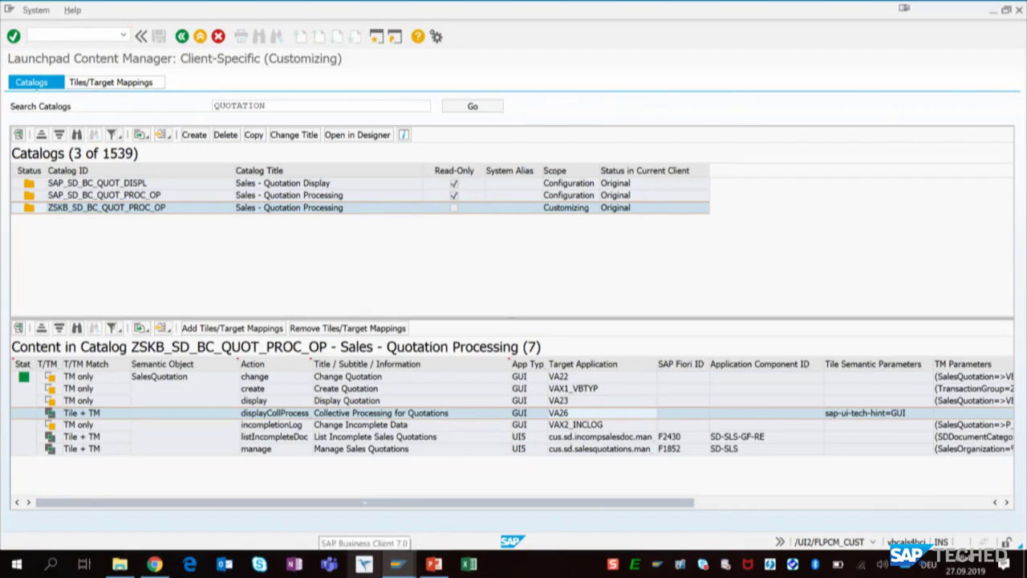
mouse_move(364, 562)
left_click(605, 502)
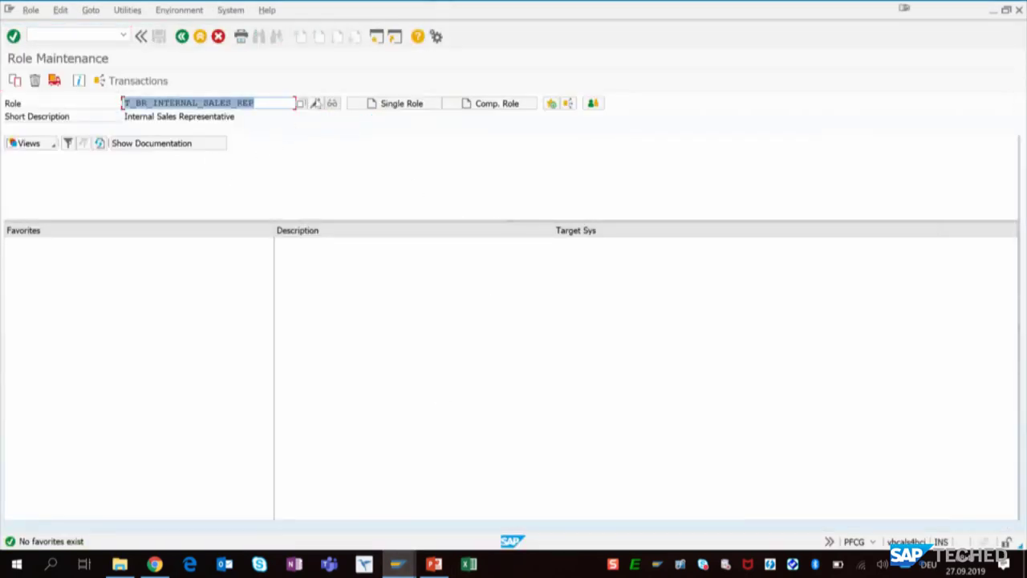
left_click(316, 103)
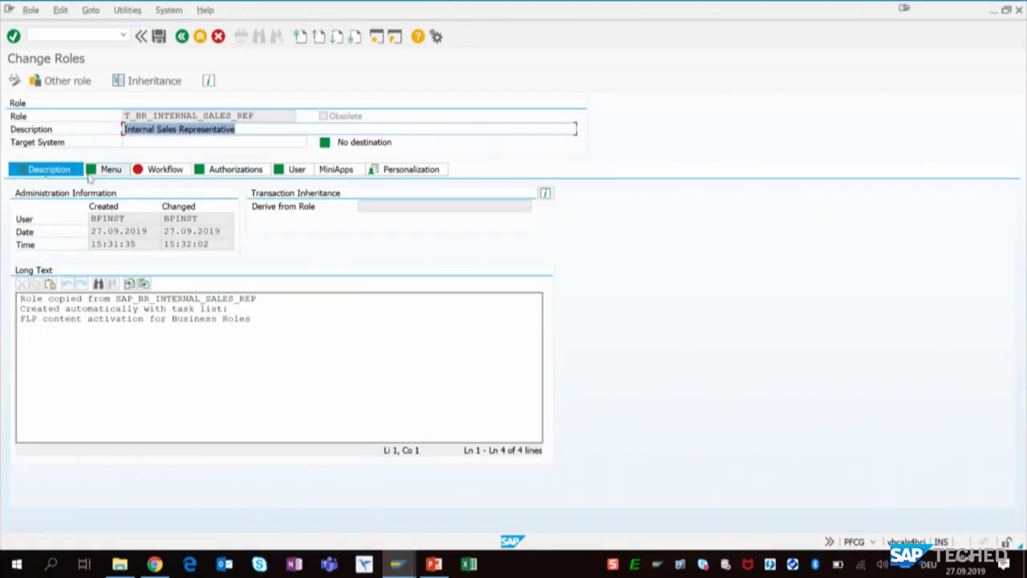
left_click(110, 173)
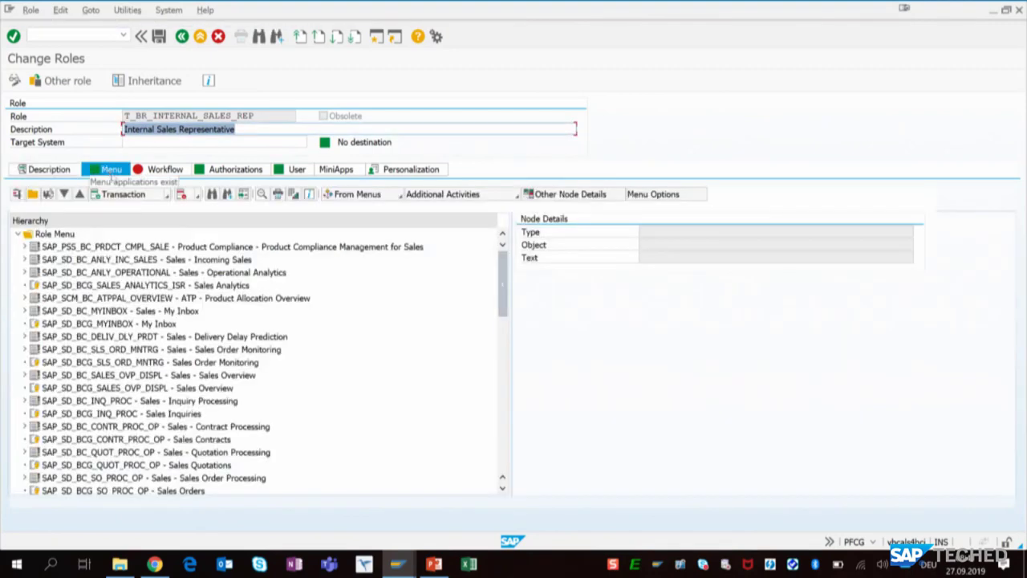
- Assign the local Fiori tile catalog ZSKB_SD_BC_QUOT_PROC_OP, including applications, to the role menu and inspect its VA26 entry
left_click(168, 196)
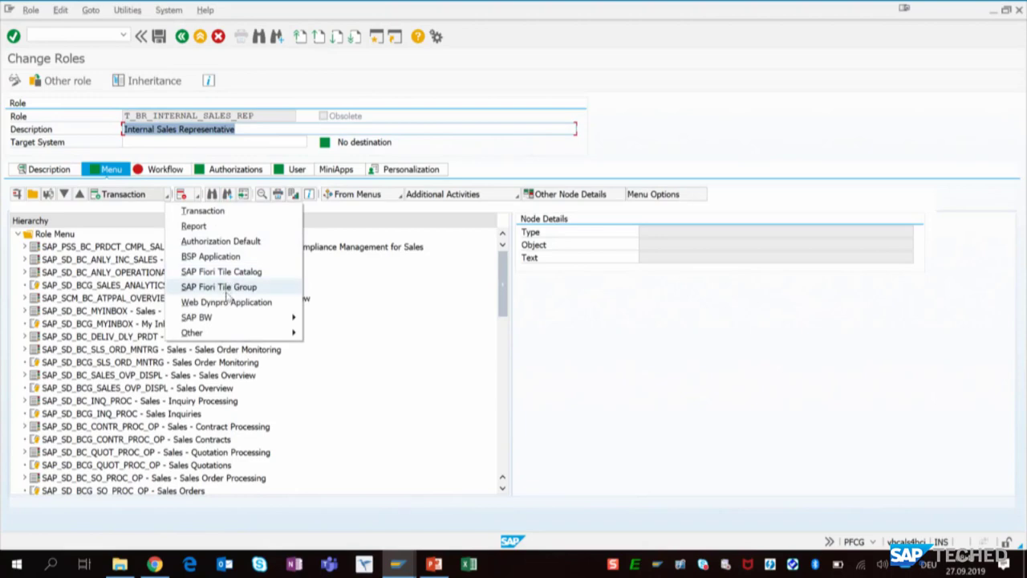
left_click(221, 273)
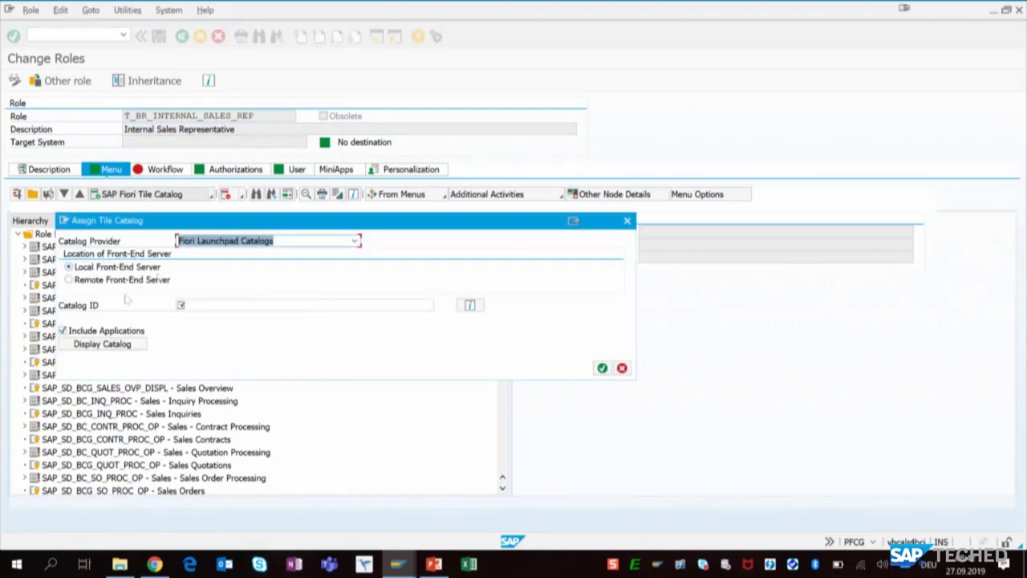
left_click(208, 304)
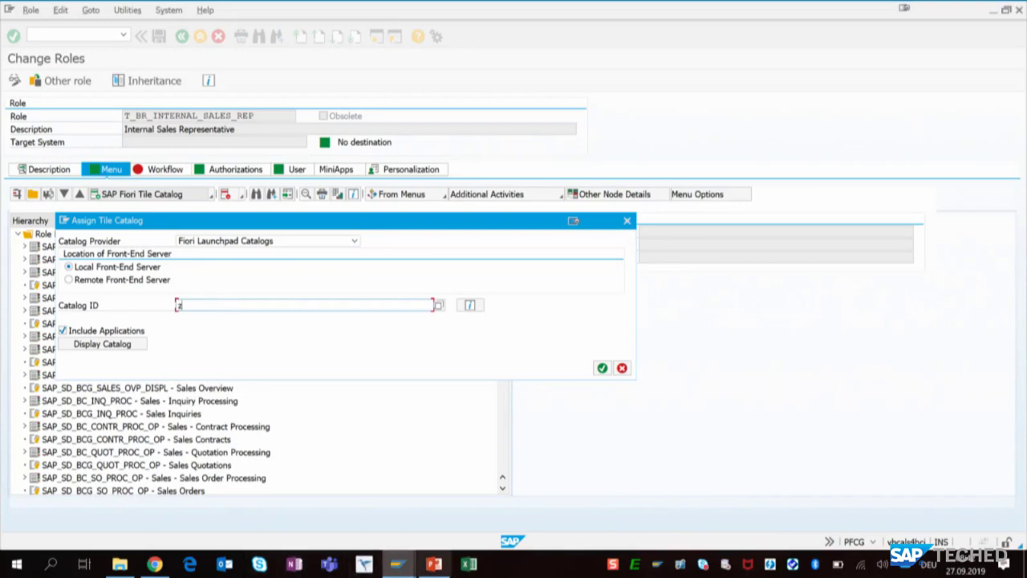
type("zskb*")
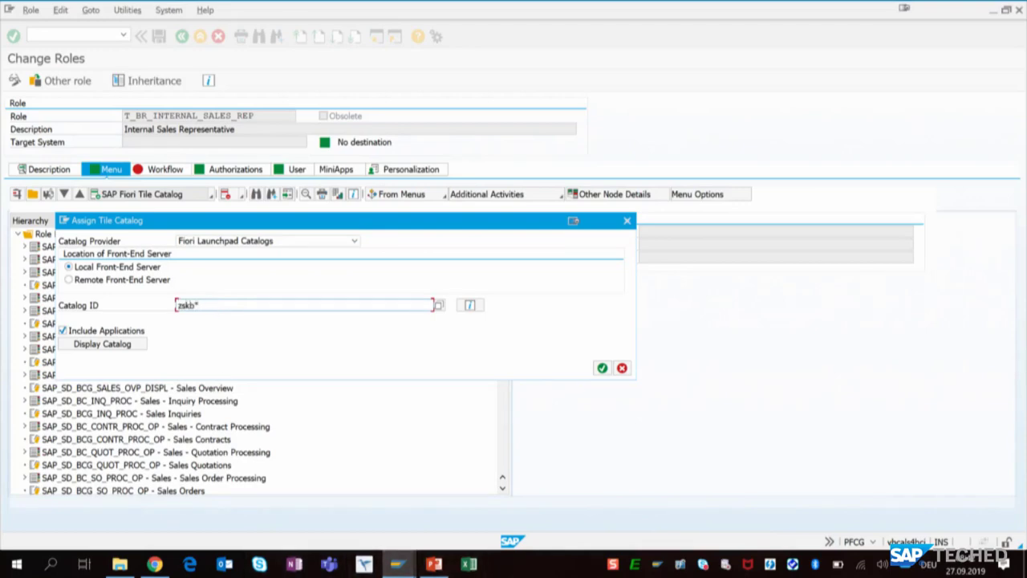
key("F4")
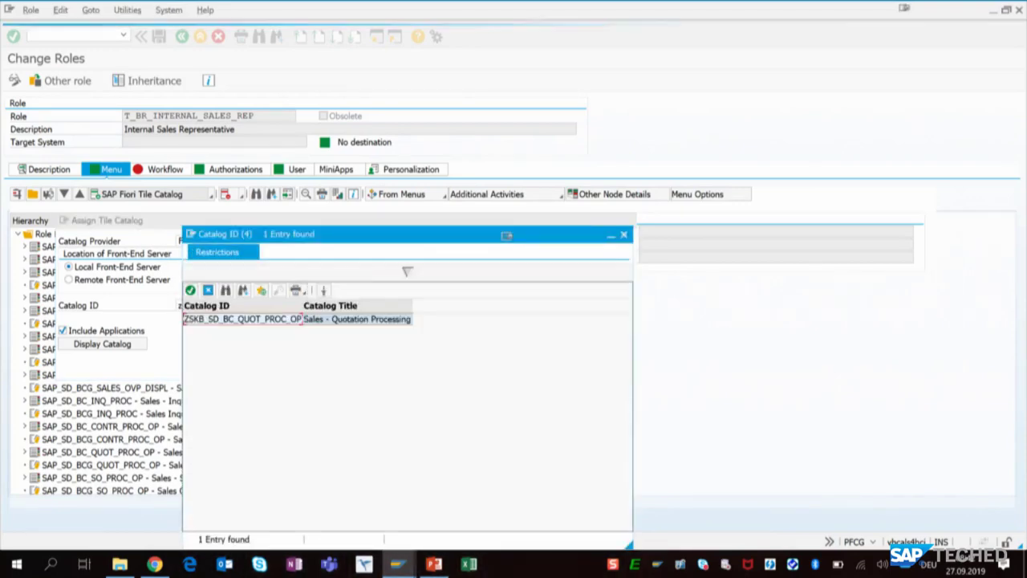
double_click(231, 320)
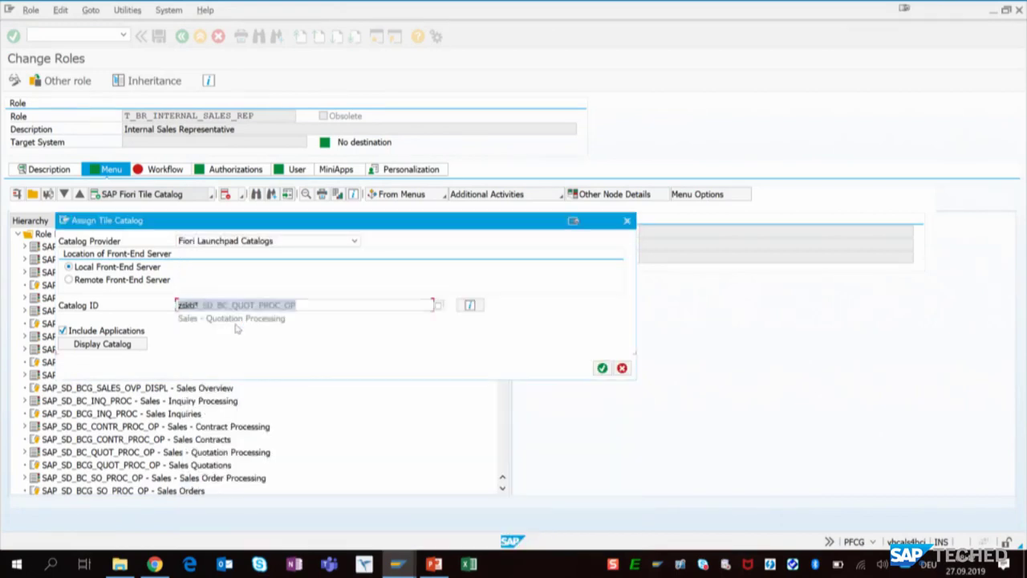
left_click(601, 368)
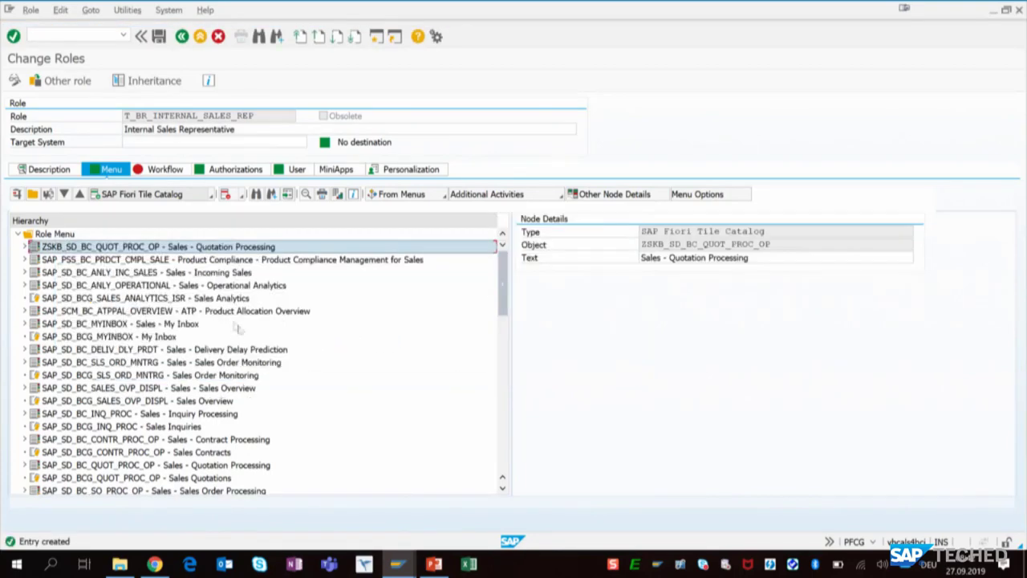
left_click(24, 247)
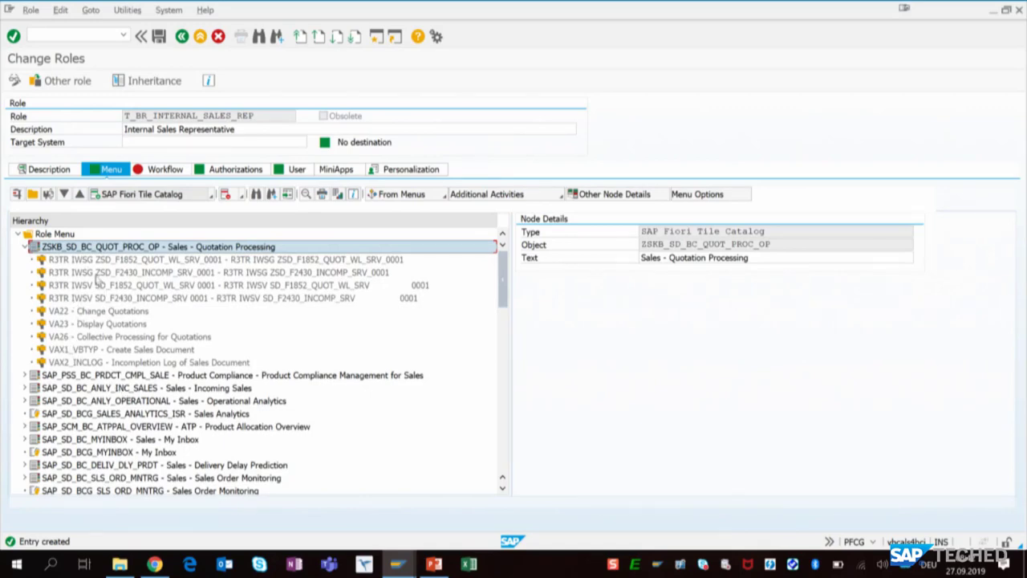
left_click(74, 338)
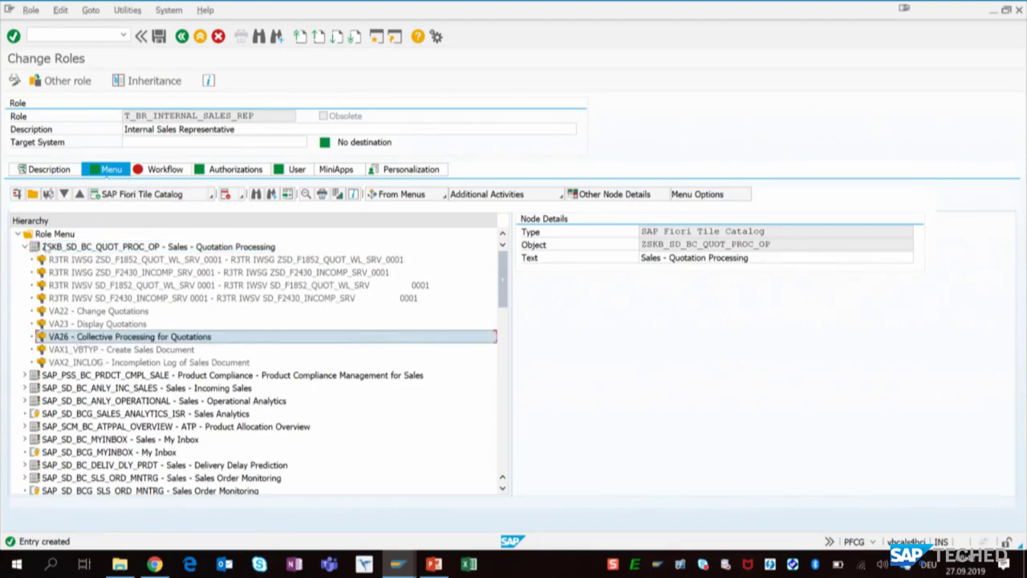
left_click(24, 247)
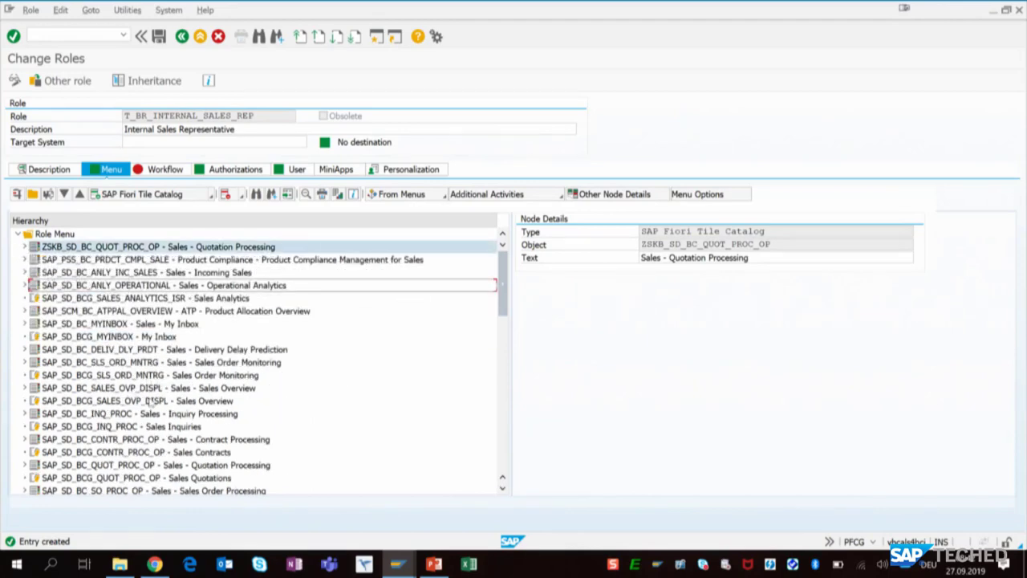
- Remove the original catalog SAP_SD_BC_QUOT_PROC_OP from the role menu and save the role
scroll(207, 431, "down", 1)
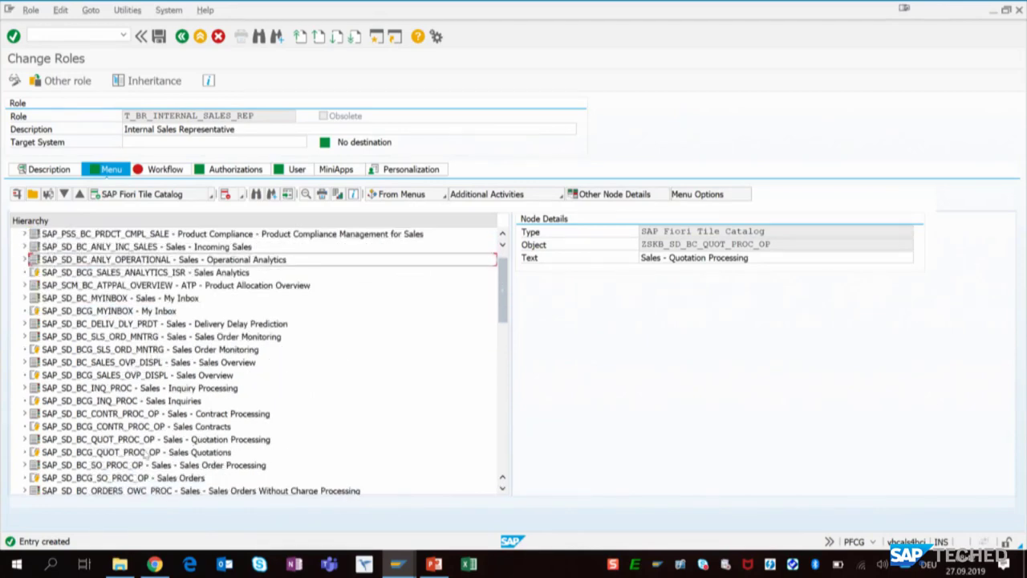
left_click(141, 440)
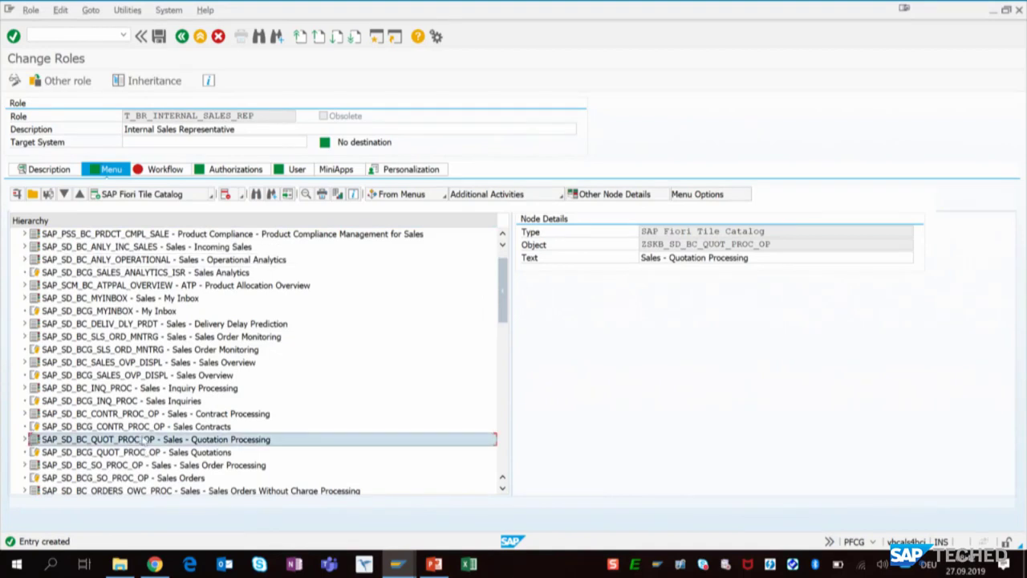
left_click(226, 194)
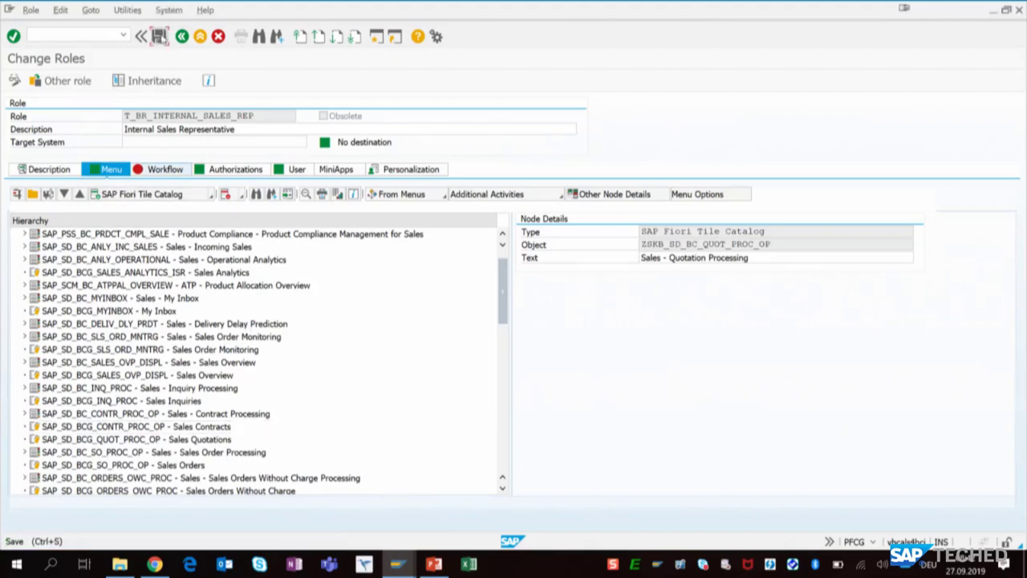
left_click(159, 36)
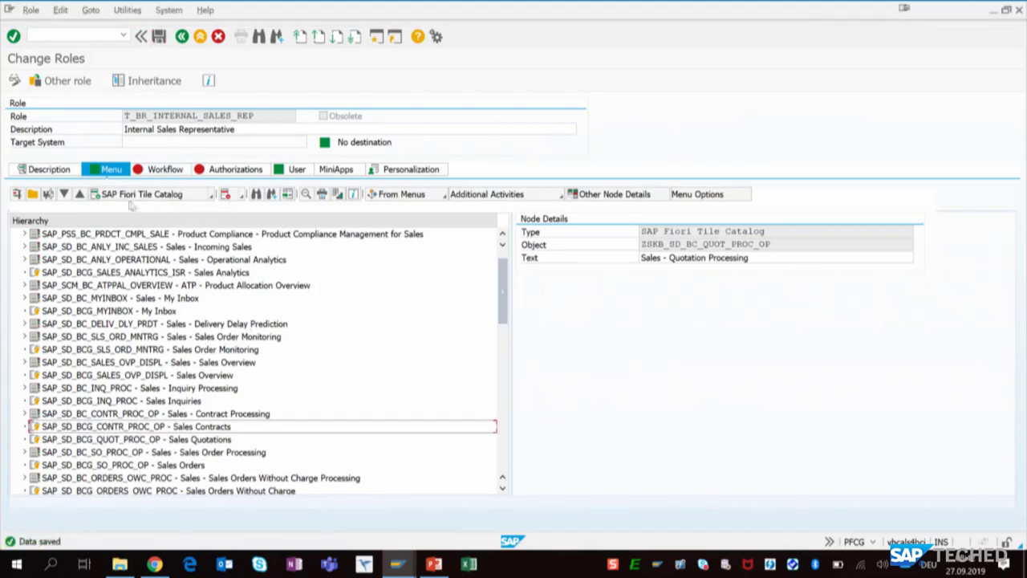
- Merge the role's authorization data, generate its authorization profile, and save the role
left_click(223, 175)
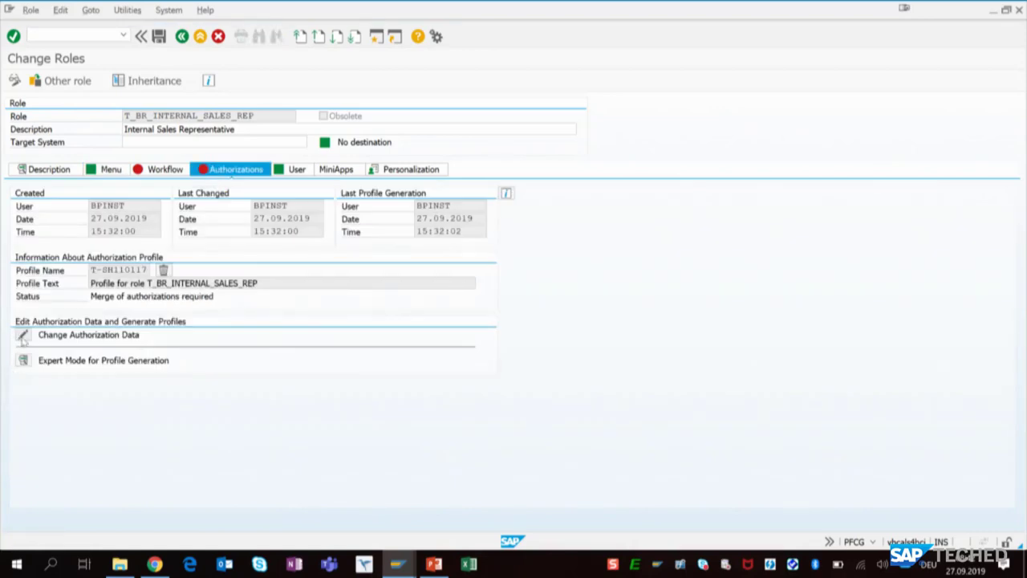
left_click(23, 336)
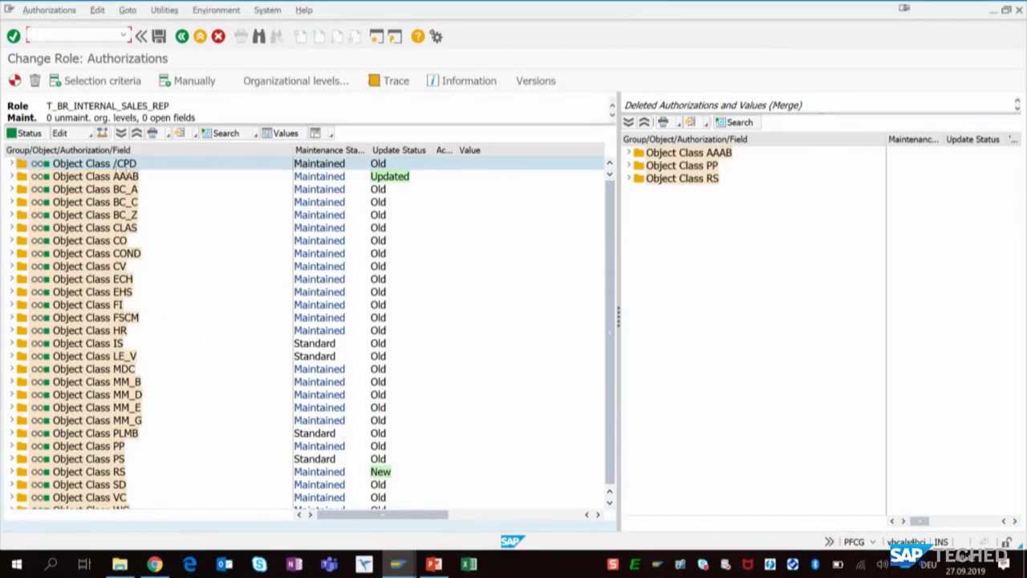
left_click(16, 81)
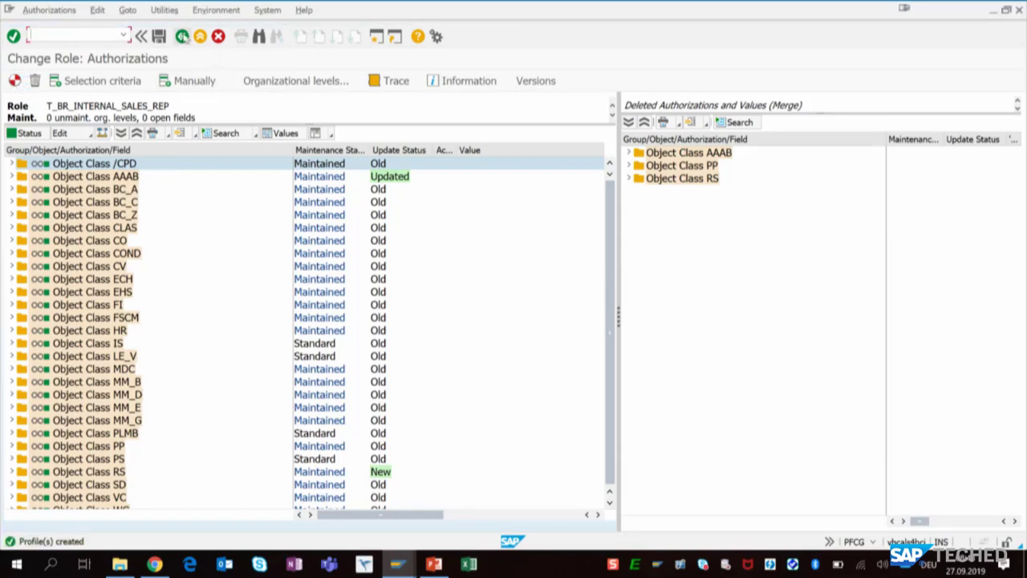
left_click(182, 37)
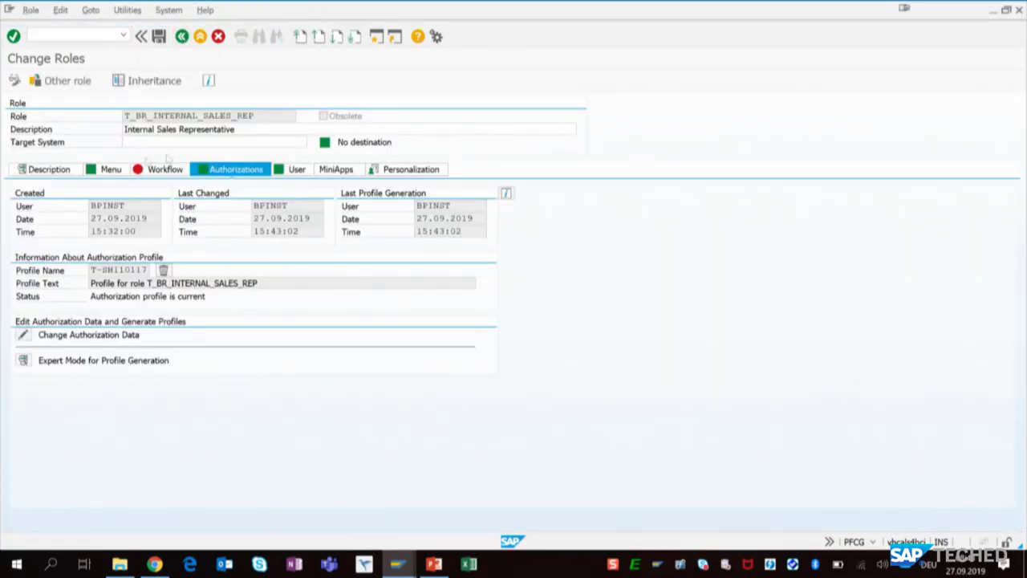
left_click(158, 36)
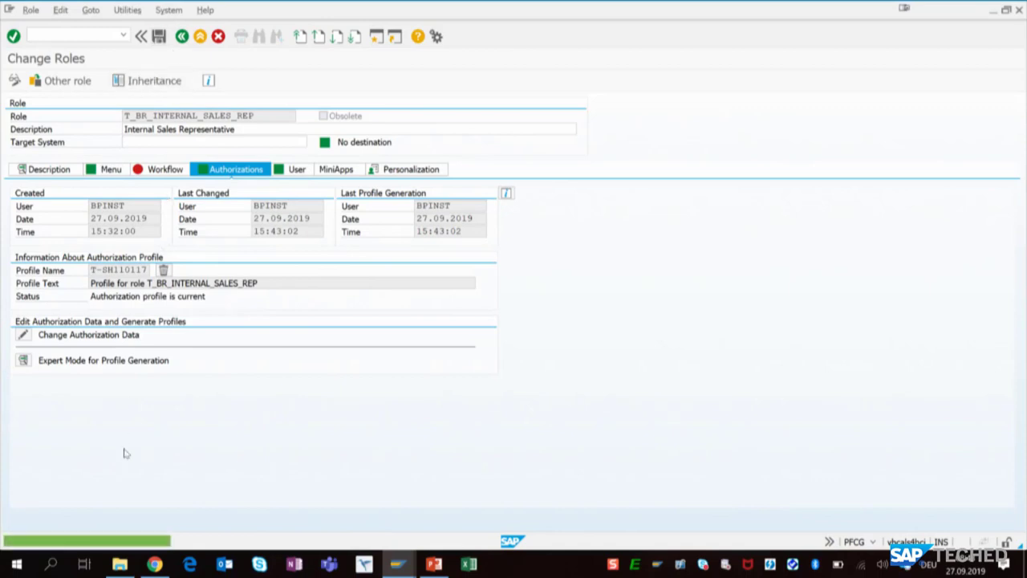
- Switch to the Fiori launchpad in Chrome and show the Sales Quotations group on its home page
left_click(154, 565)
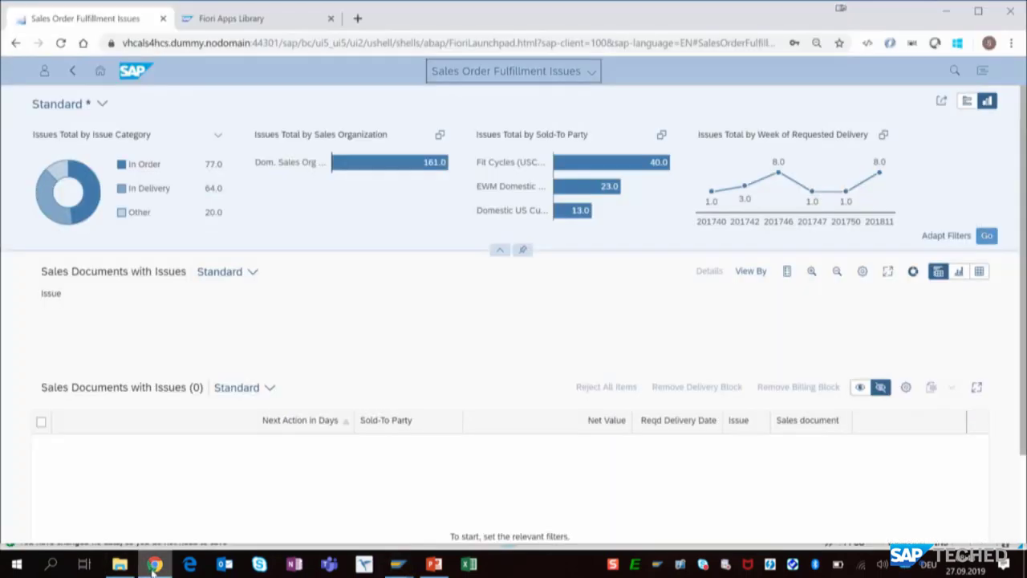
left_click(99, 72)
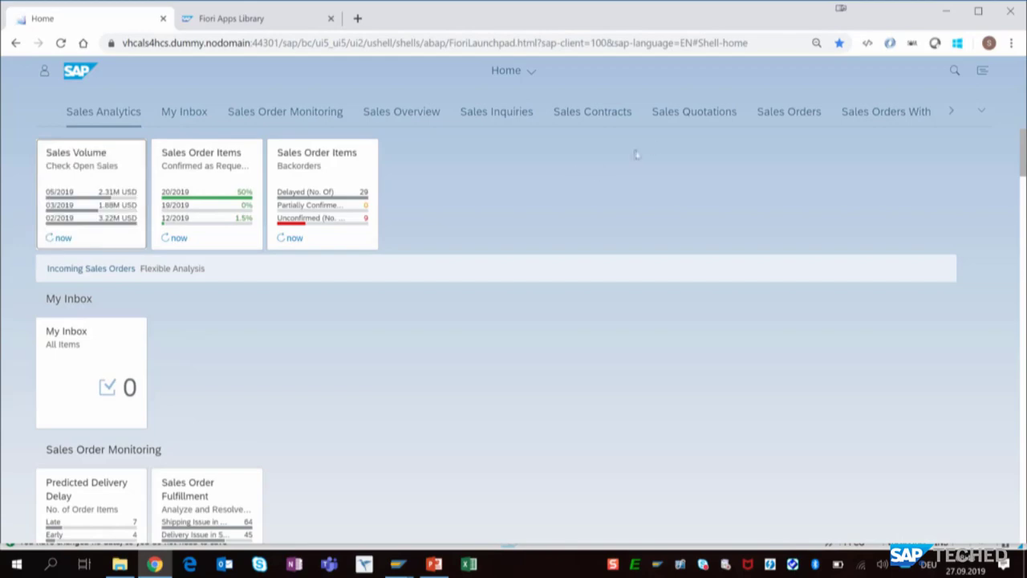
left_click(675, 114)
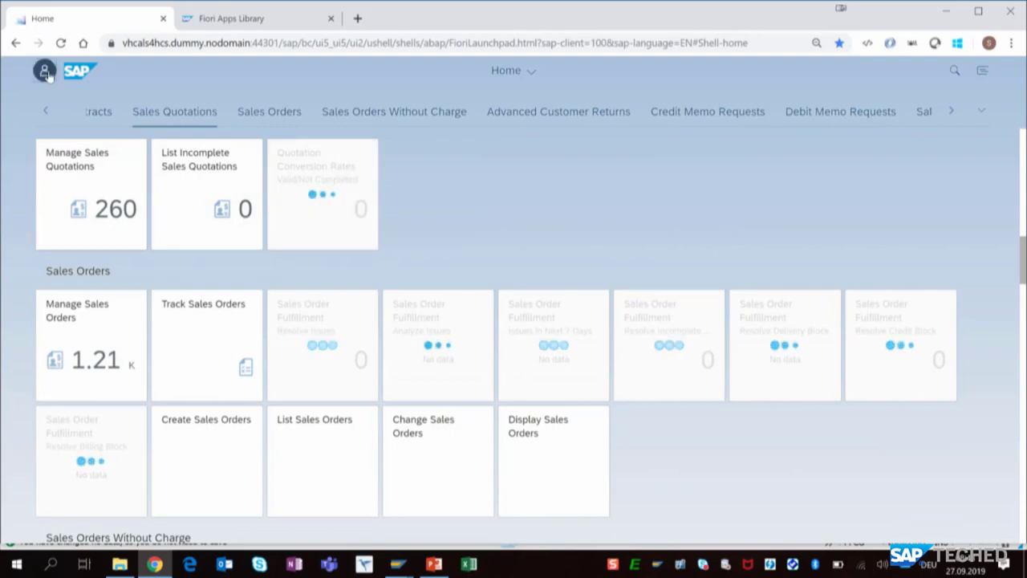
- Show the Sales - Quotation Processing catalog in the App Finder and launch Collective Processing for Quotations
left_click(44, 70)
left_click(103, 210)
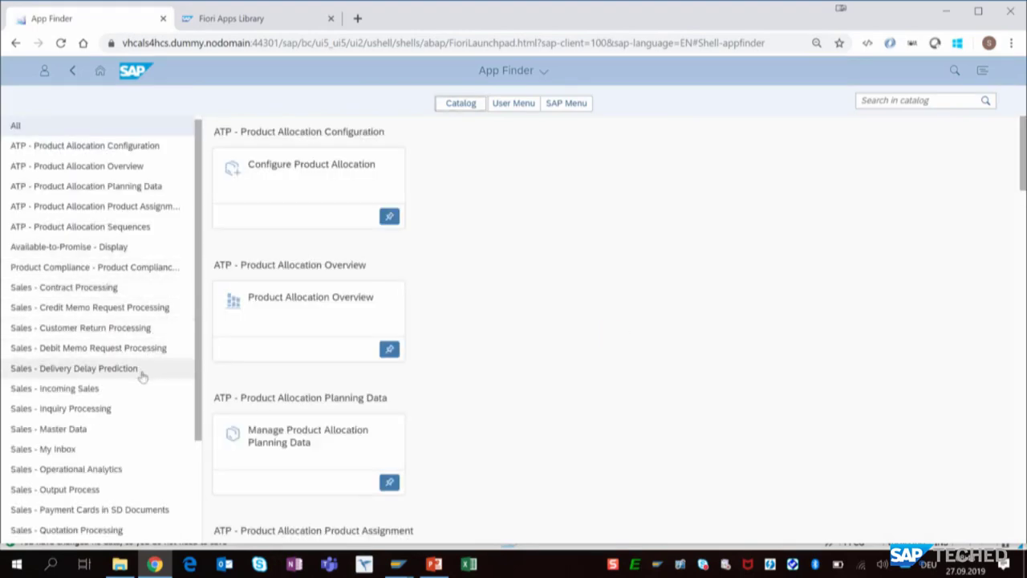
scroll(128, 385, "down", 1)
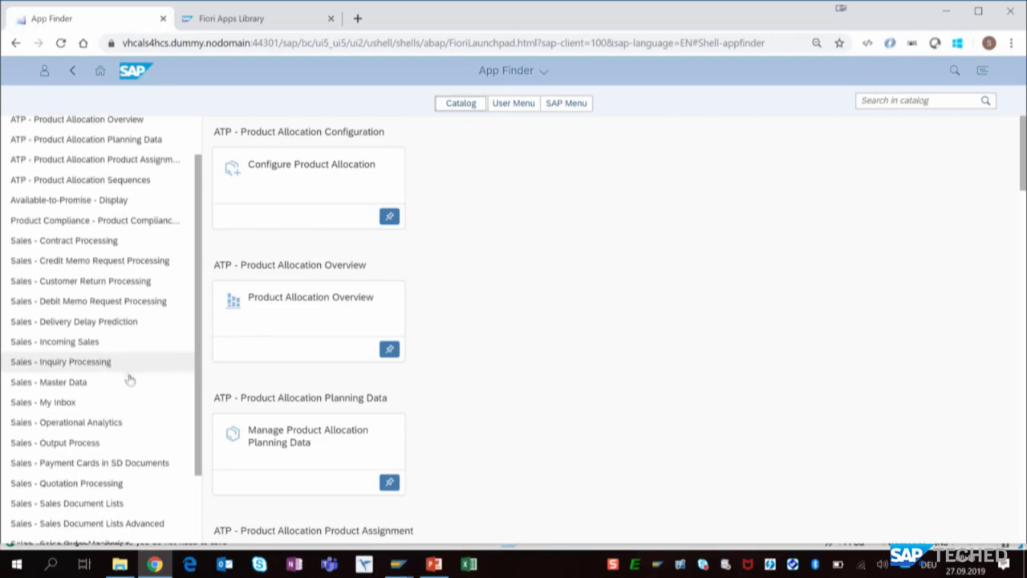
left_click(83, 483)
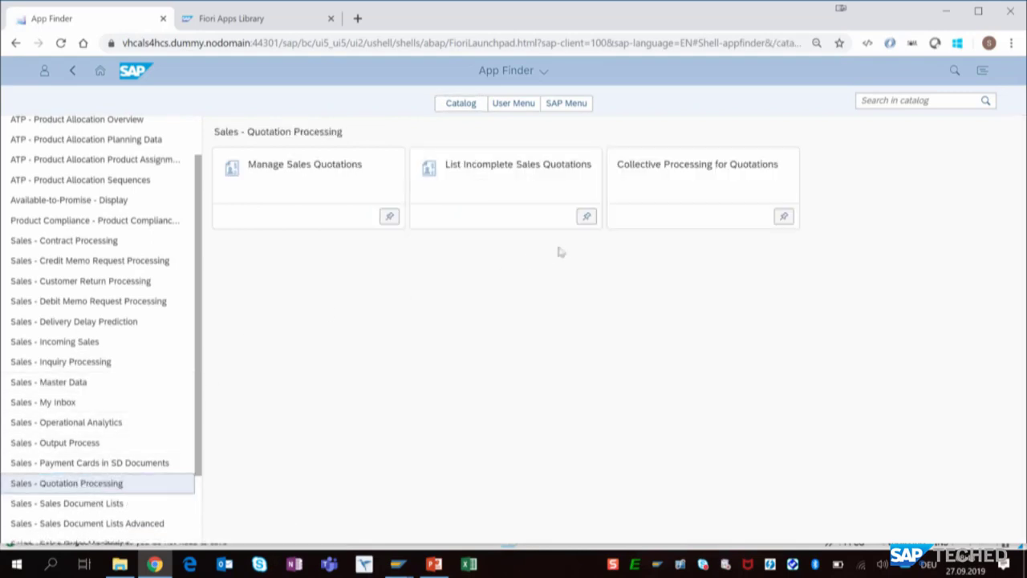
left_click(725, 178)
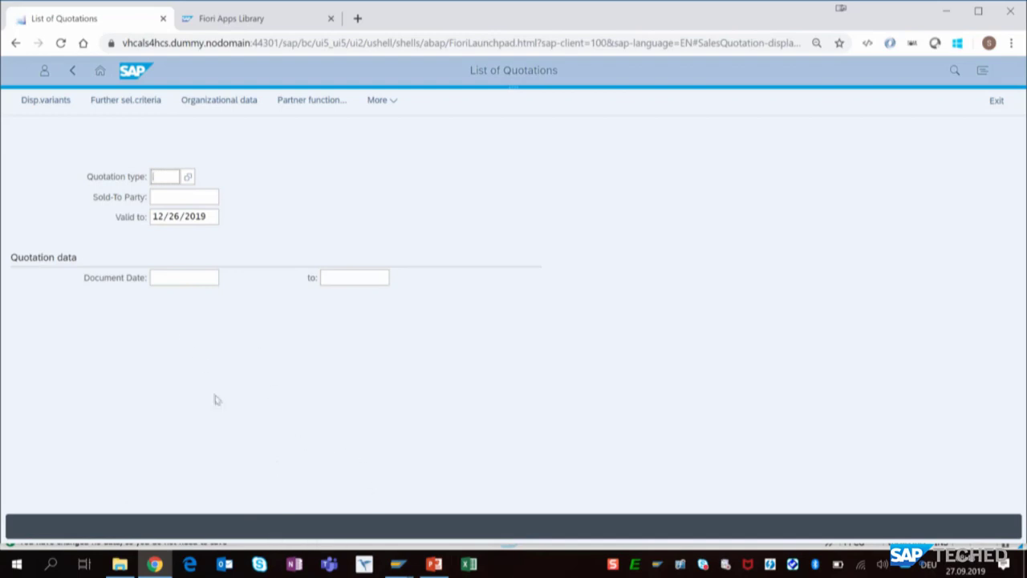
- Switch to the PowerPoint presentation UX201_91395_Presentation_1_presented.pptx
mouse_move(434, 566)
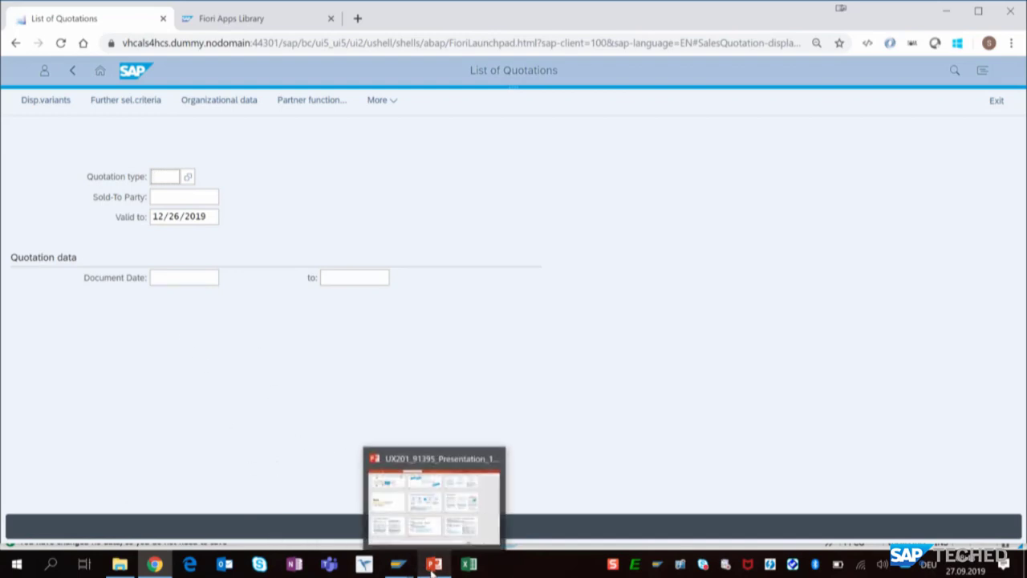
left_click(405, 457)
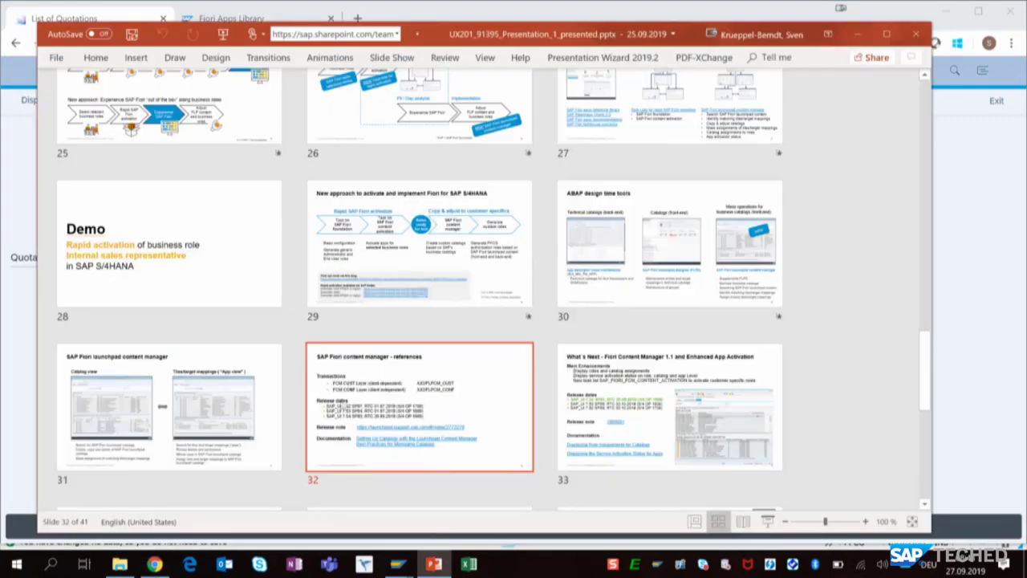